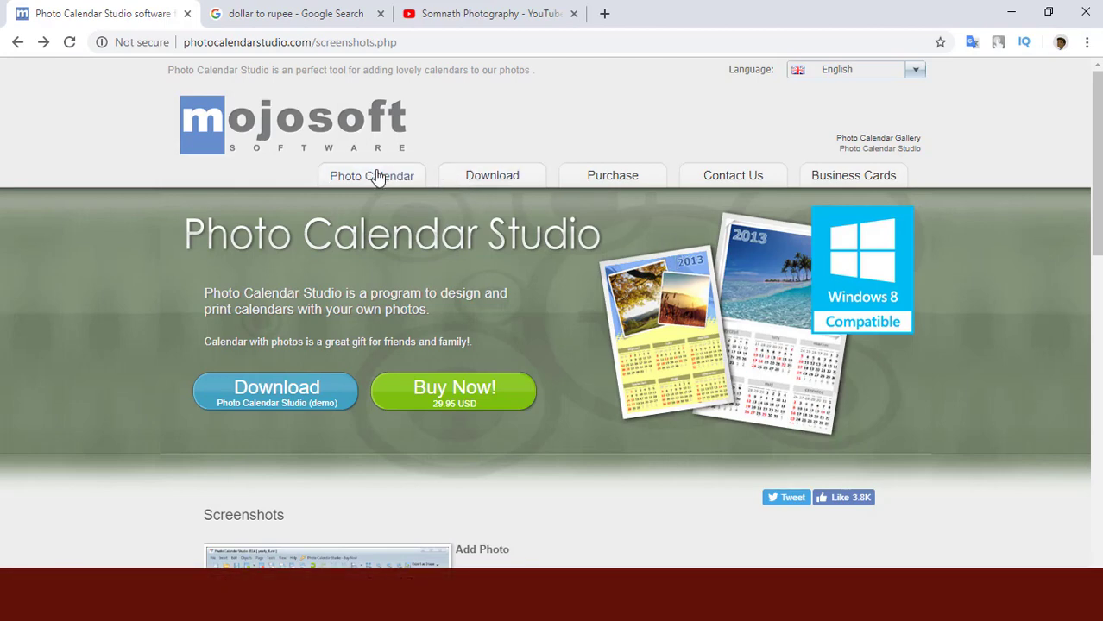
Step: Copy the 29 USD price shown under Buy Now
scroll(533, 348, "down", 1)
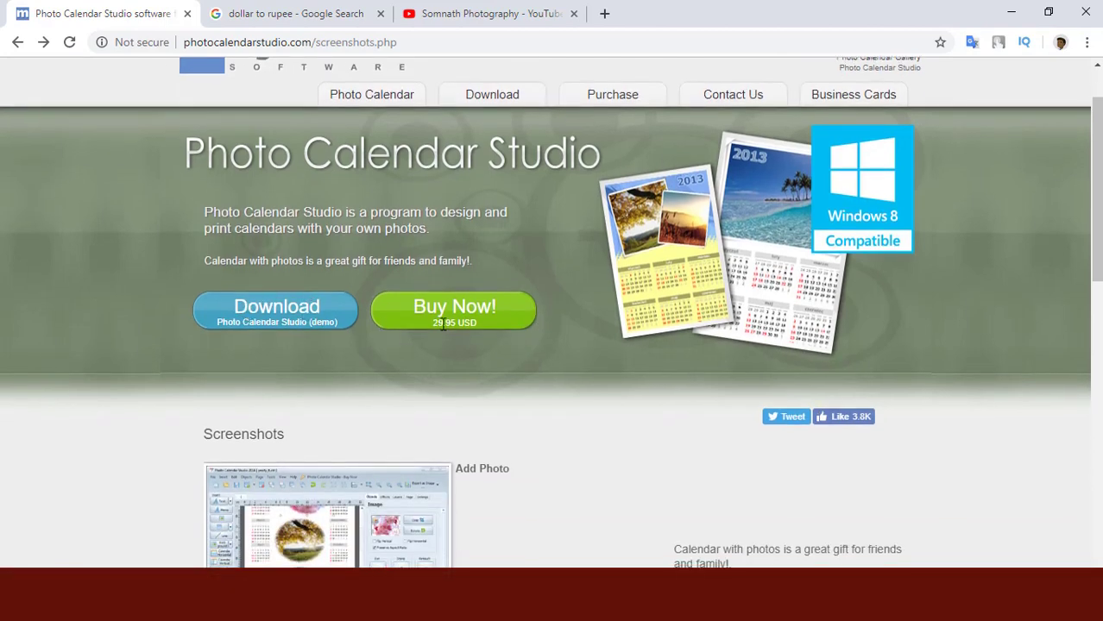
mouse_move(430, 322)
left_mouse_down()
mouse_move(455, 326)
mouse_move(431, 332)
left_mouse_up()
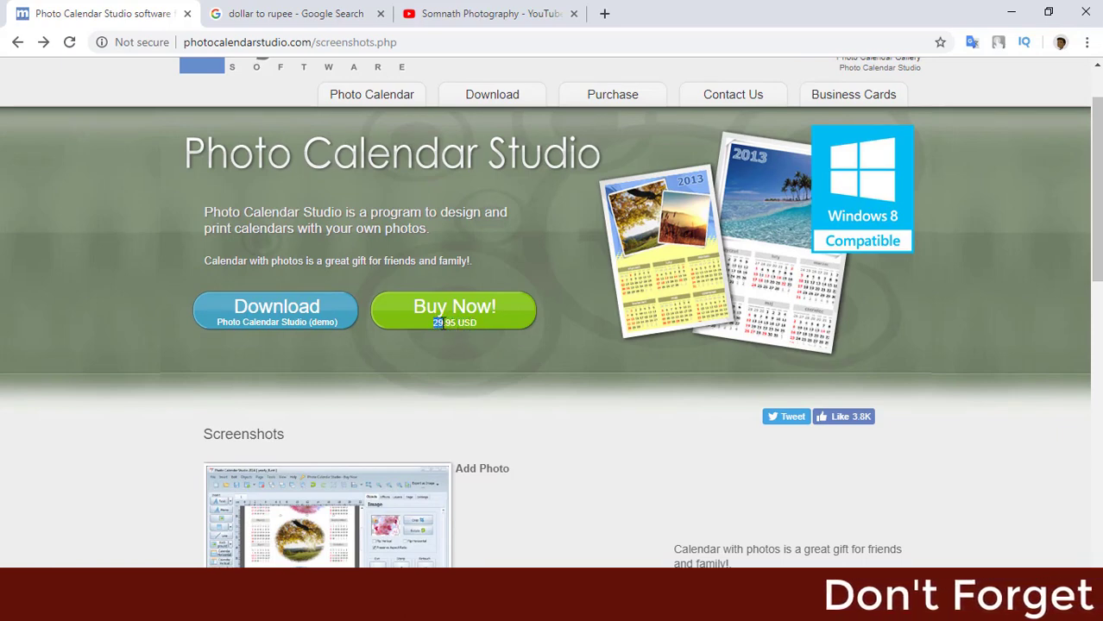
right_click(440, 322)
left_click(470, 333)
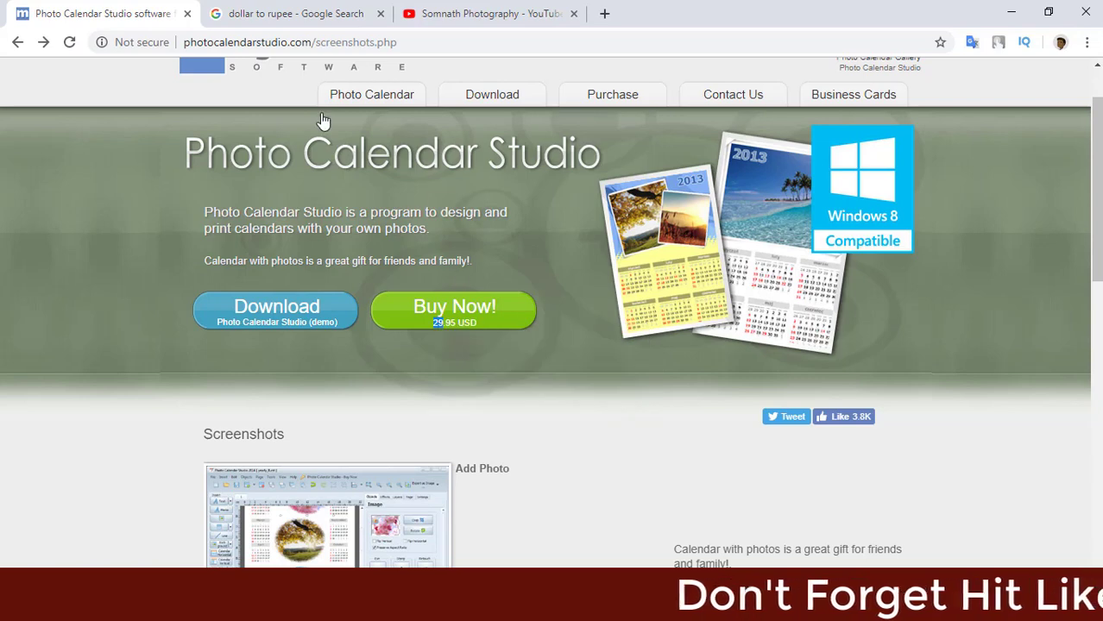
Step: Paste 29 into Google's dollar-to-rupee converter, giving 2061.62 rupees
left_click(287, 17)
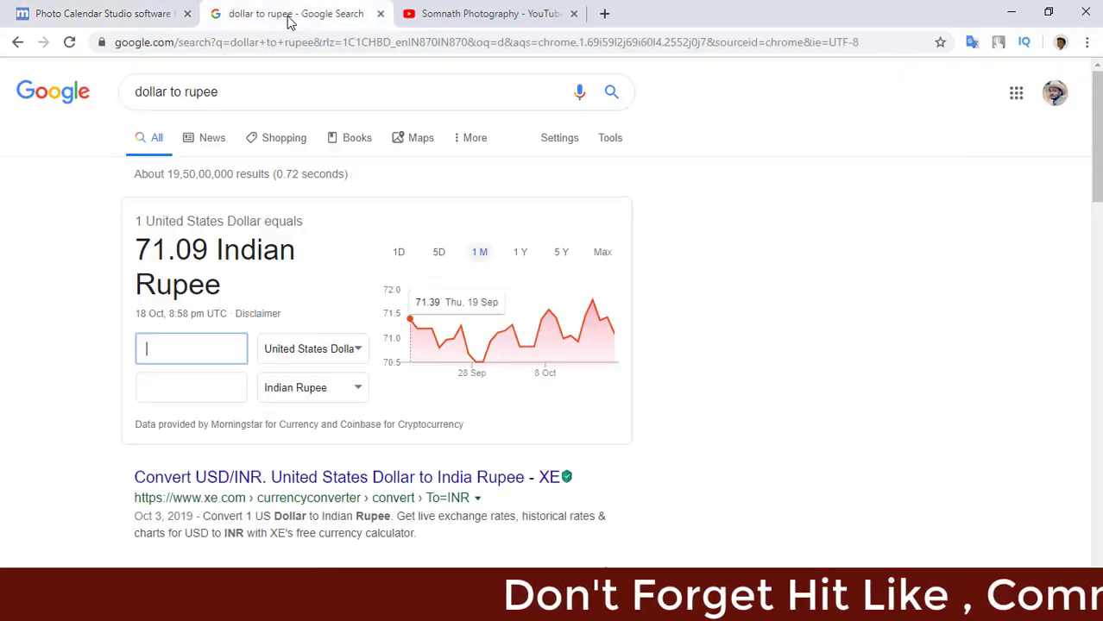
right_click(199, 345)
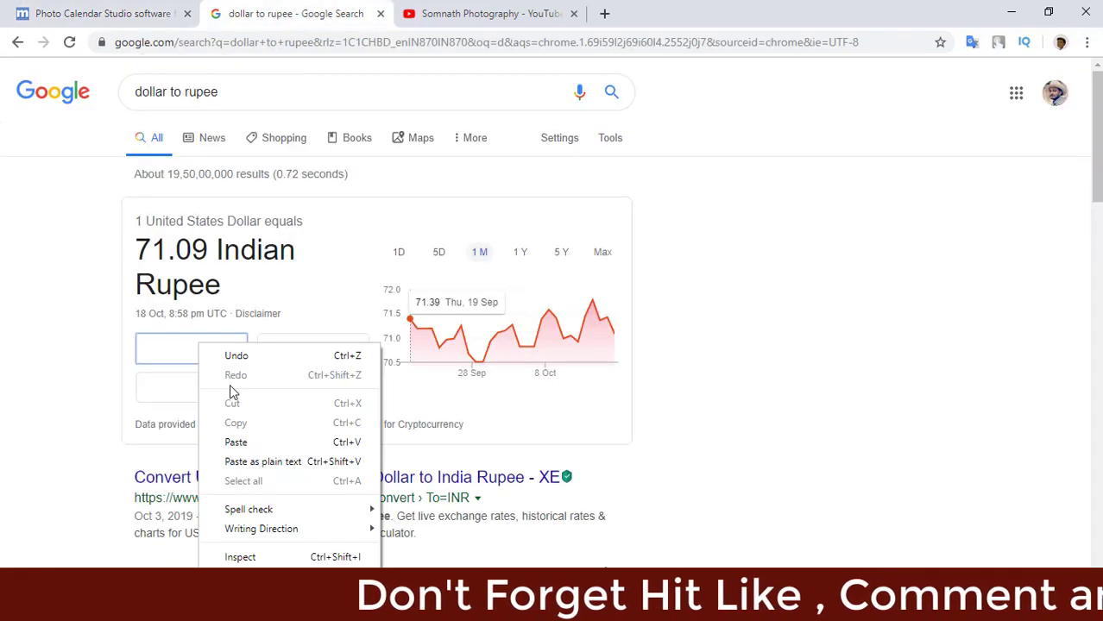
left_click(236, 442)
left_click_drag(202, 388, 94, 398)
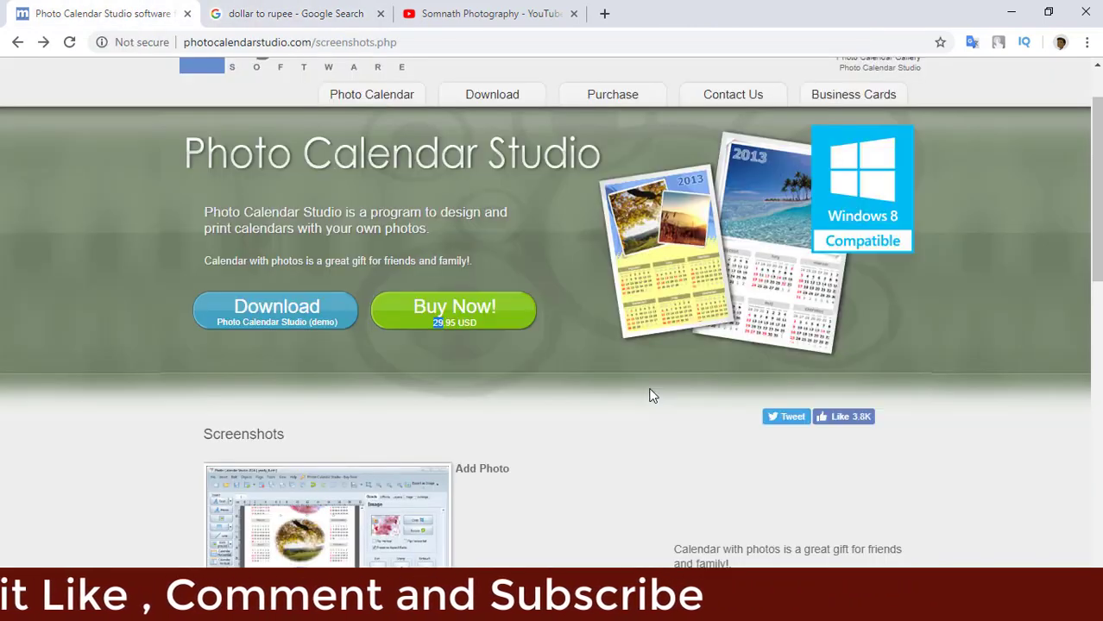
Step: Return to the Photo Calendar Studio page and scroll down to its screenshots
left_click(102, 13)
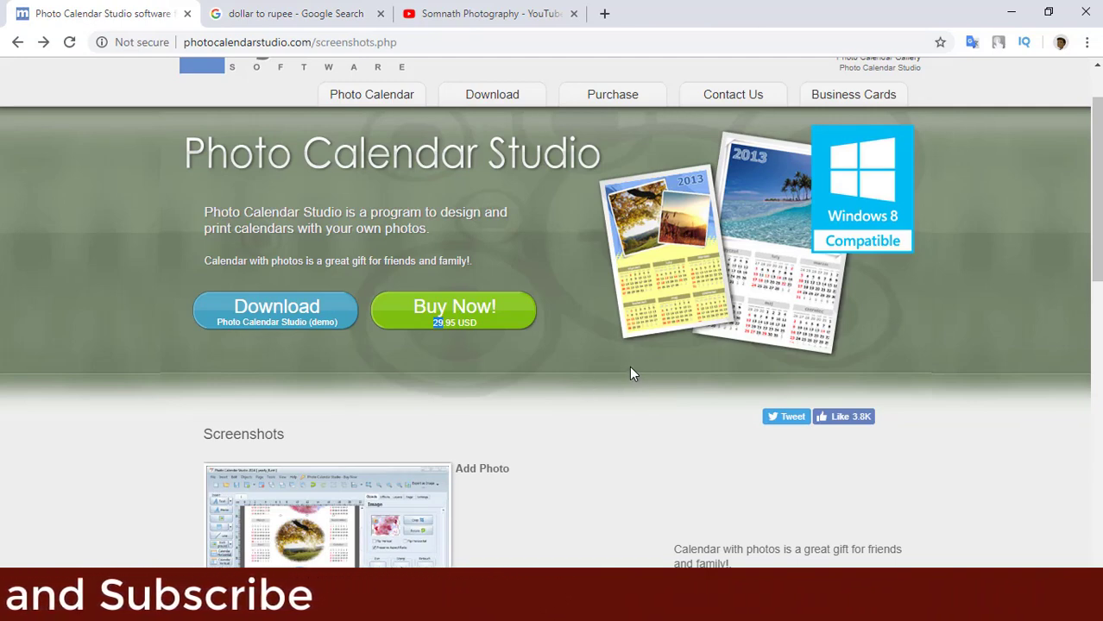
scroll(630, 368, "down", 1)
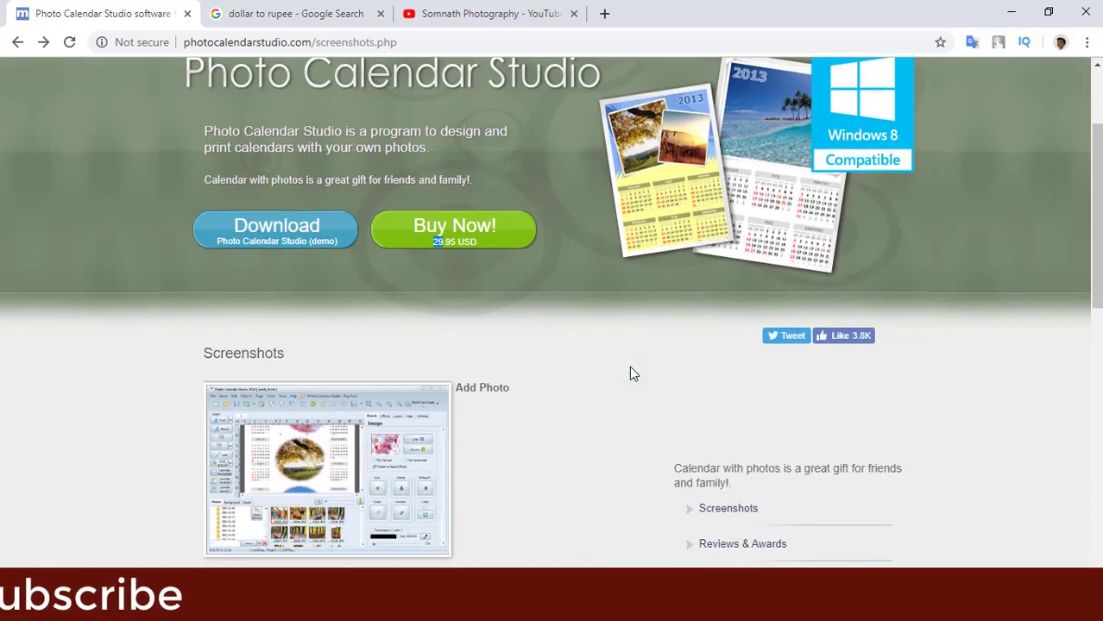
scroll(629, 366, "down", 3)
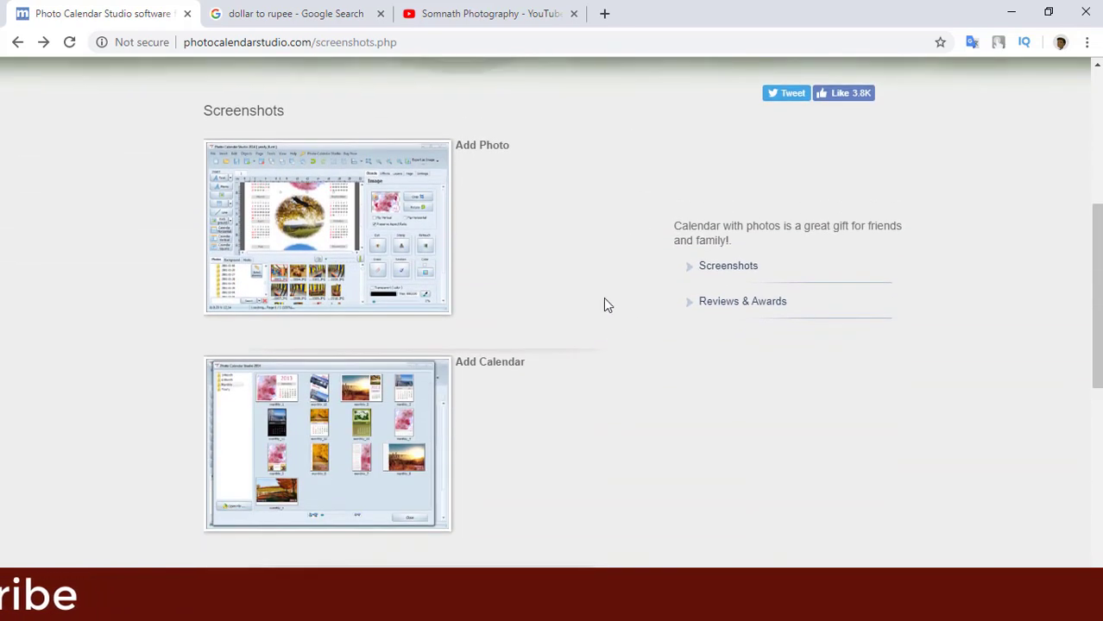
left_click(346, 231)
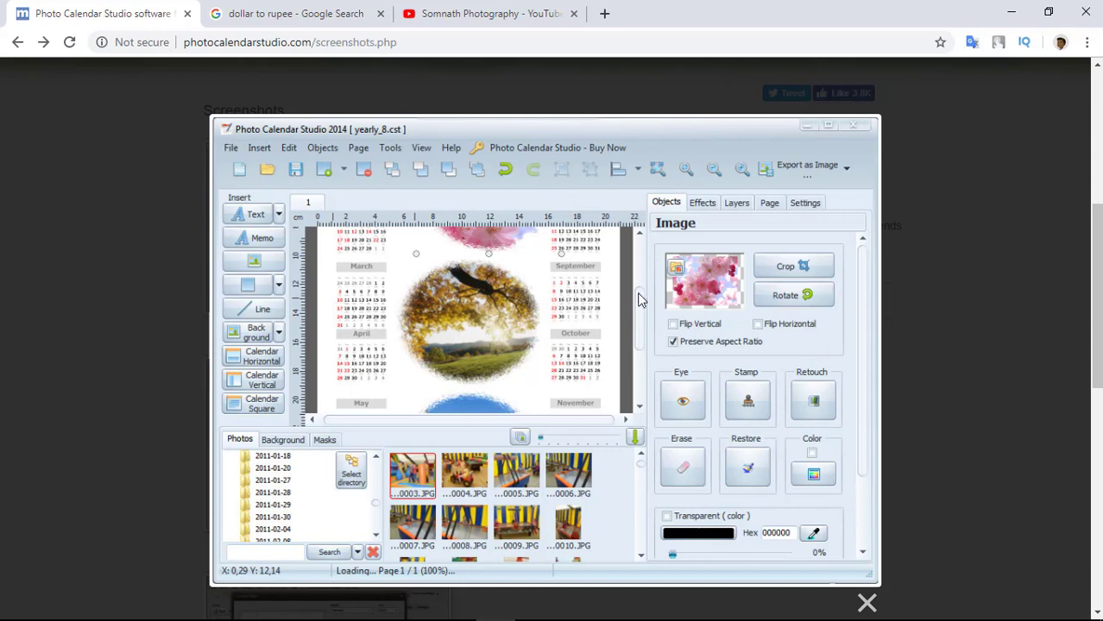
left_click(866, 605)
scroll(683, 369, "down", 4)
scroll(682, 369, "down", 3)
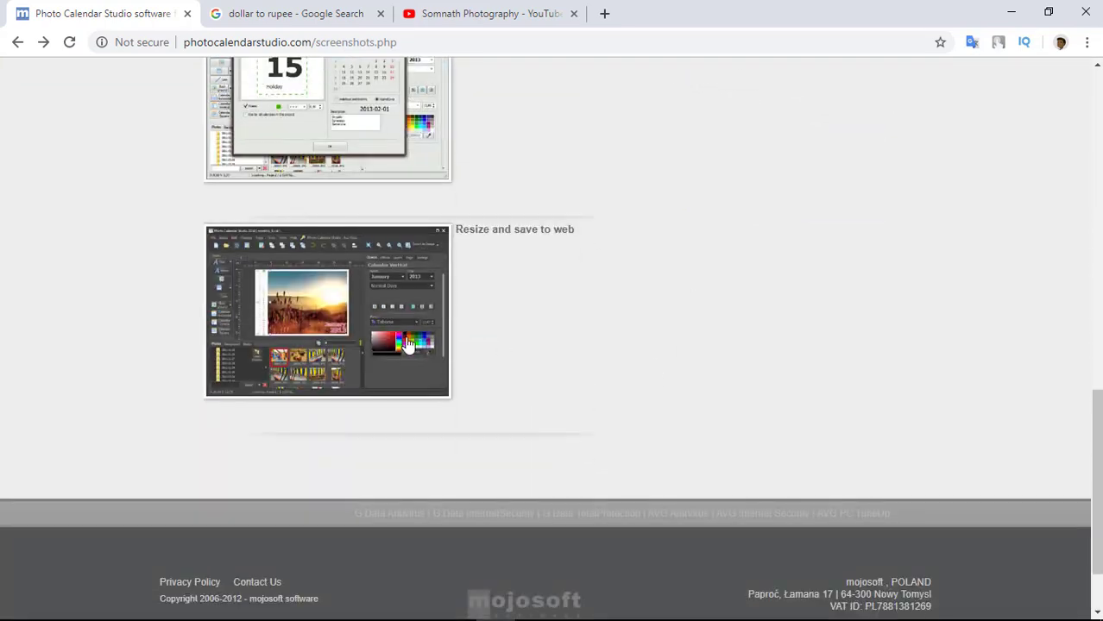
left_click(354, 307)
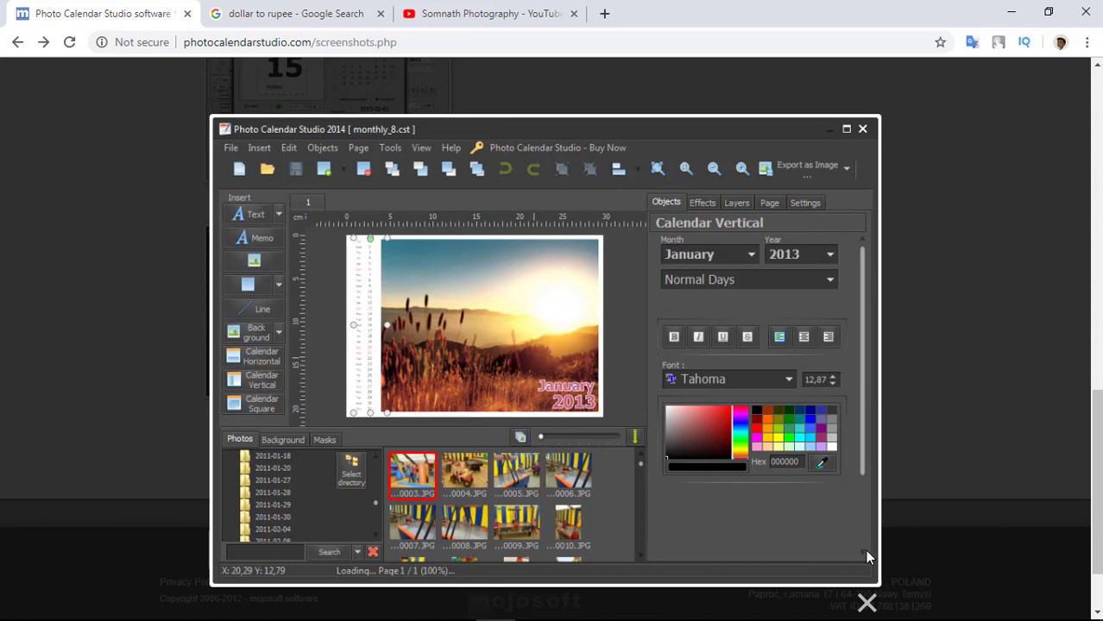
left_click(866, 602)
scroll(744, 417, "up", 5)
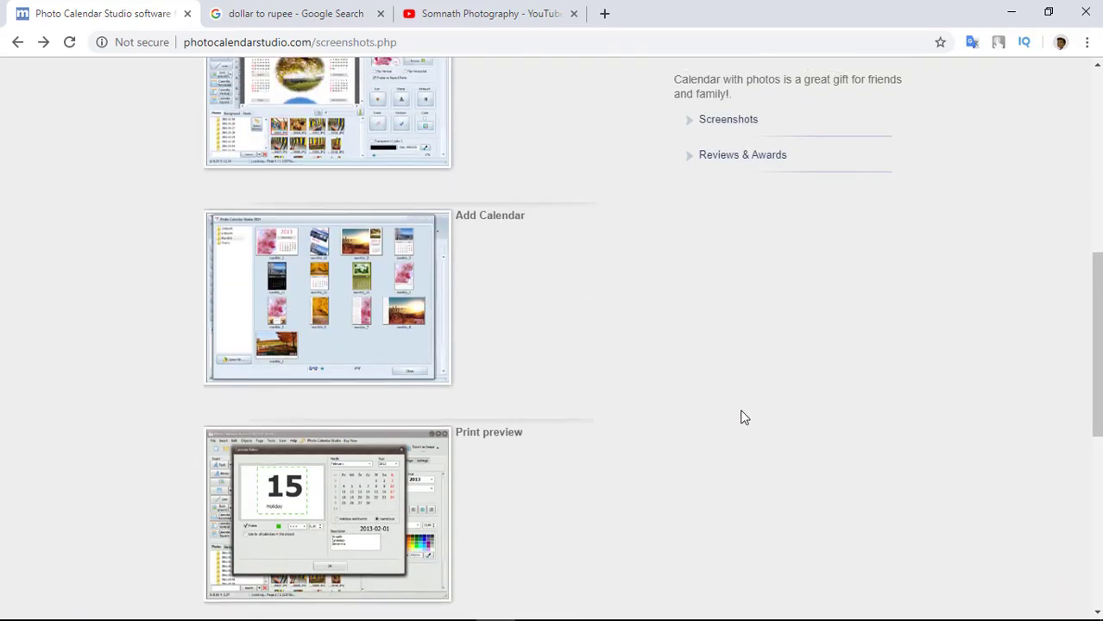
scroll(744, 416, "up", 6)
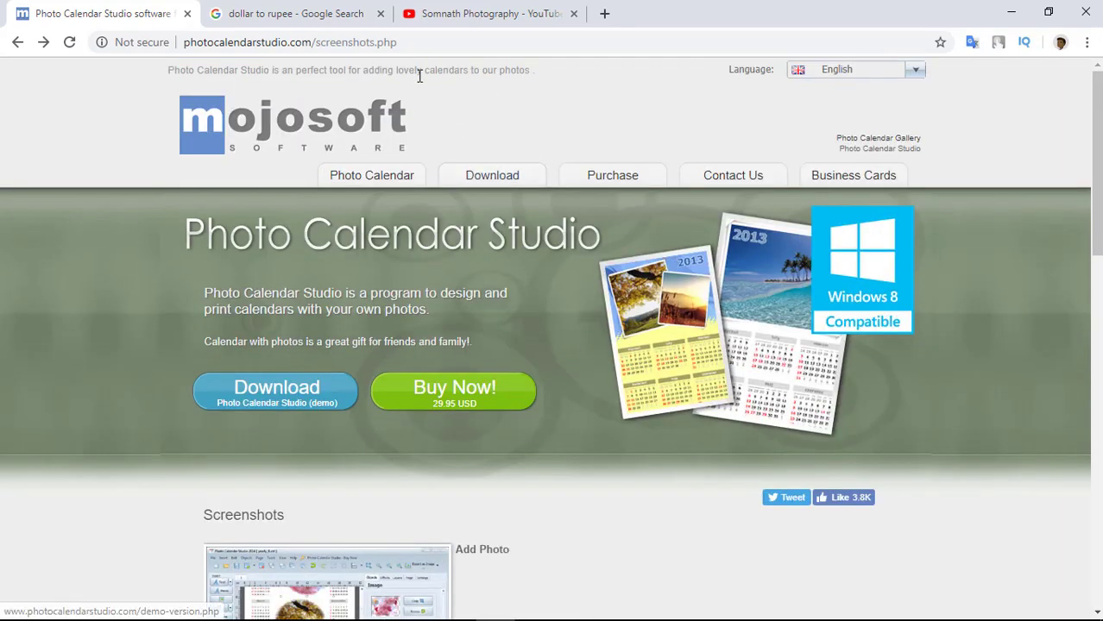
Step: Switch to the YouTube channel page and skim it
left_click(462, 15)
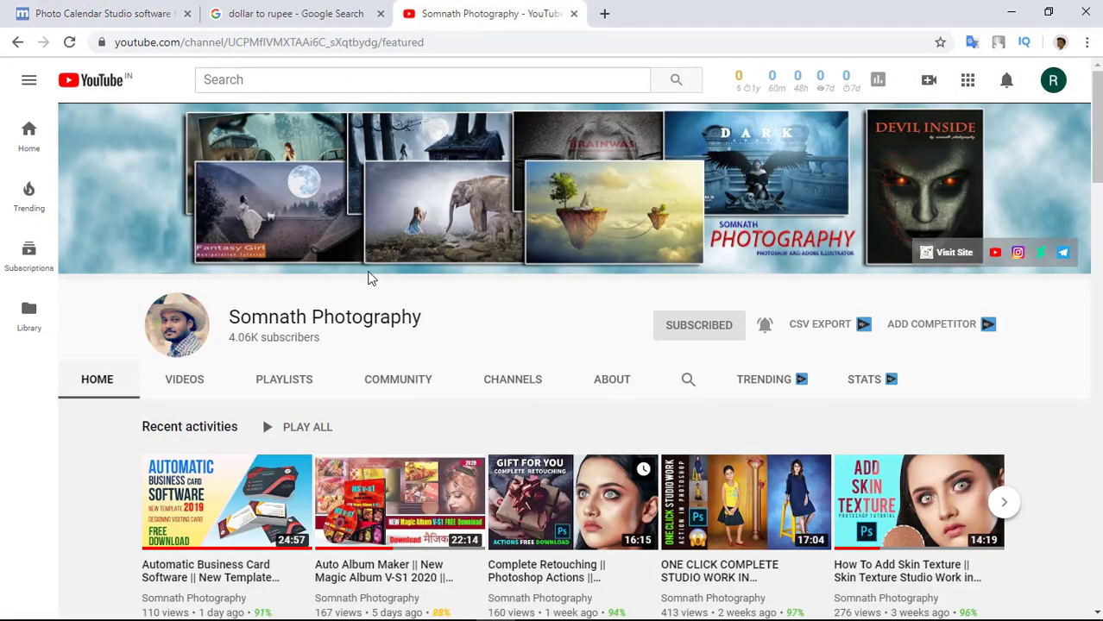
scroll(520, 341, "down", 2)
scroll(699, 250, "up", 1)
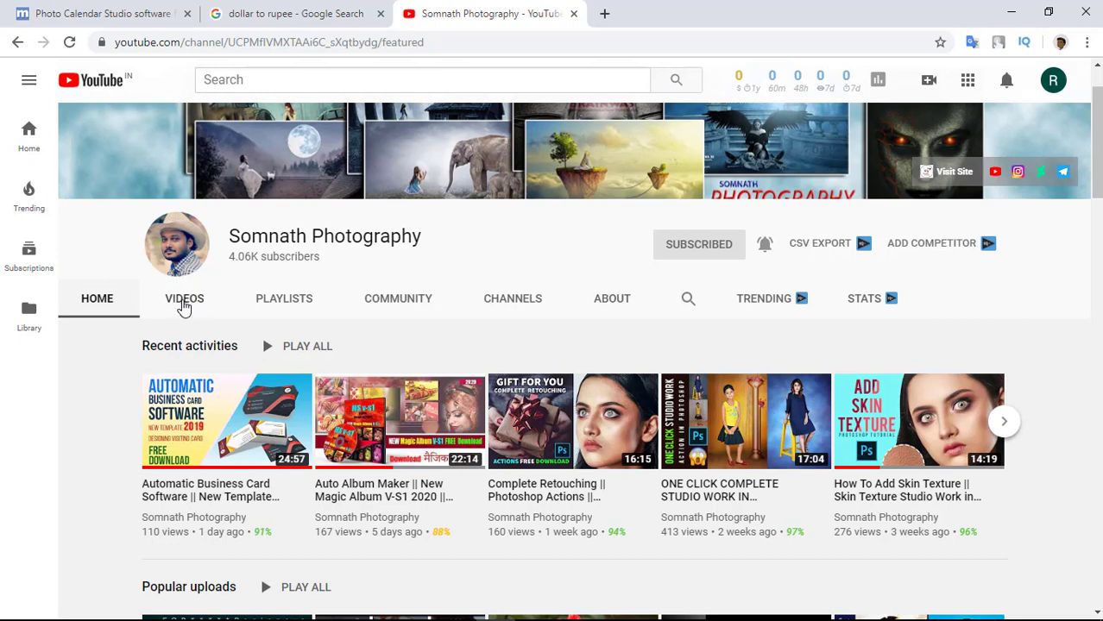
Step: Browse the channel's uploaded videos, then minimize the browser to the desktop
left_click(183, 304)
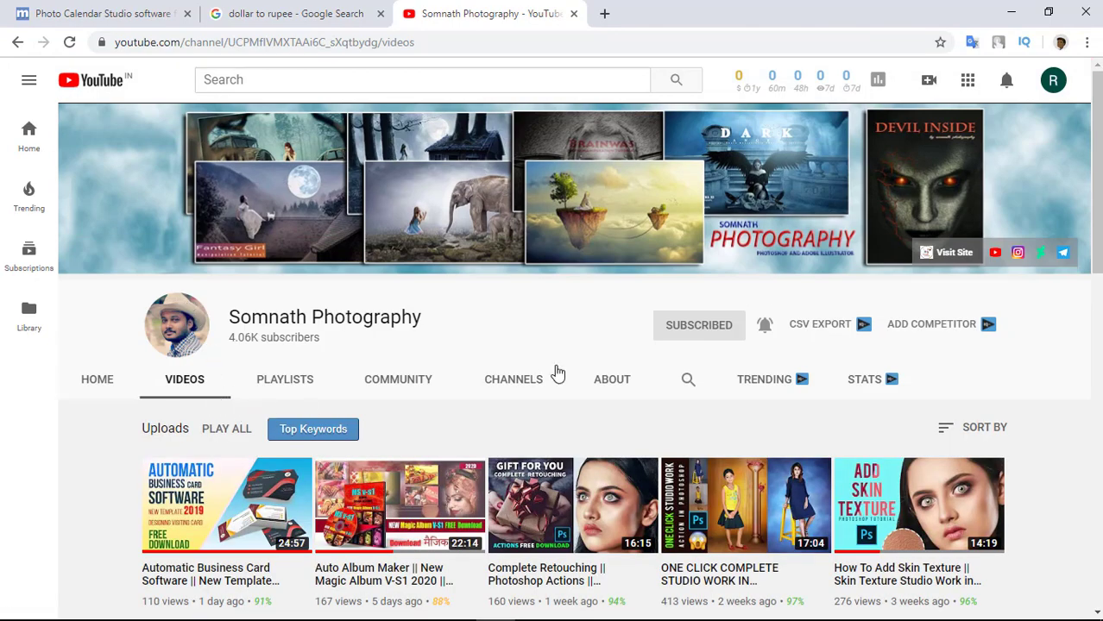
scroll(569, 371, "down", 3)
scroll(891, 479, "down", 2)
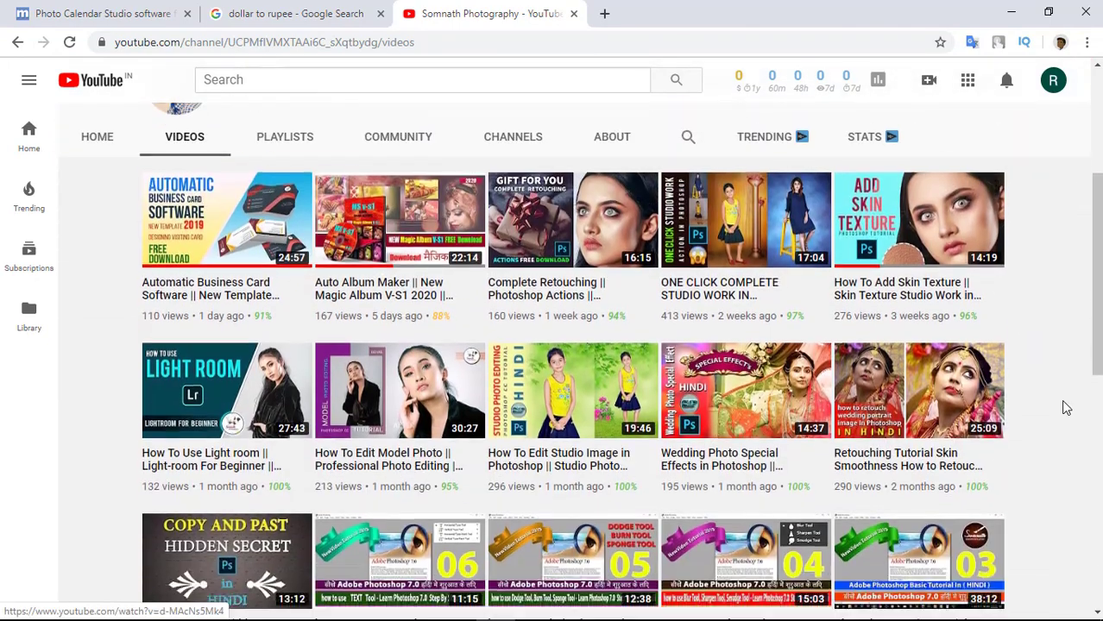
scroll(1063, 407, "down", 2)
scroll(1066, 404, "up", 1)
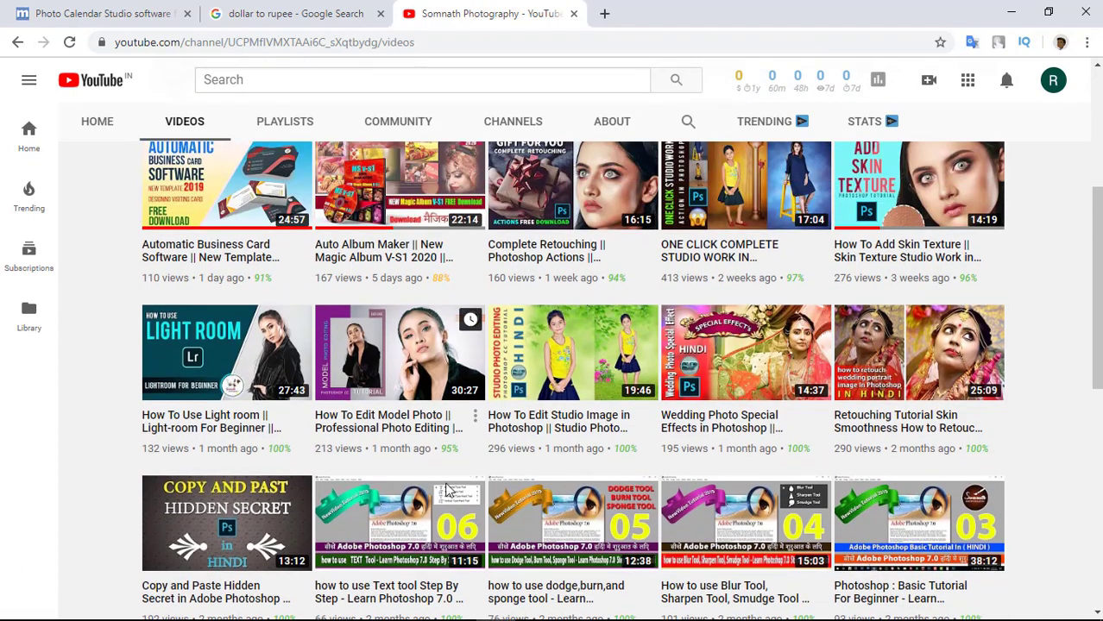
scroll(1066, 395, "down", 2)
scroll(1056, 395, "down", 2)
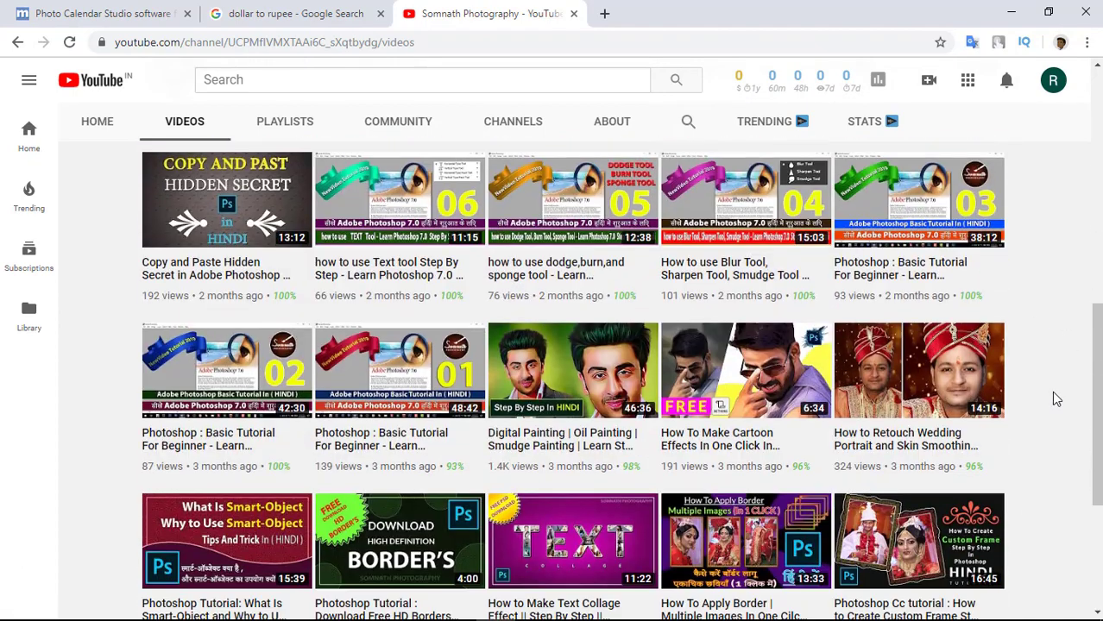
scroll(1054, 397, "down", 2)
scroll(1050, 391, "down", 2)
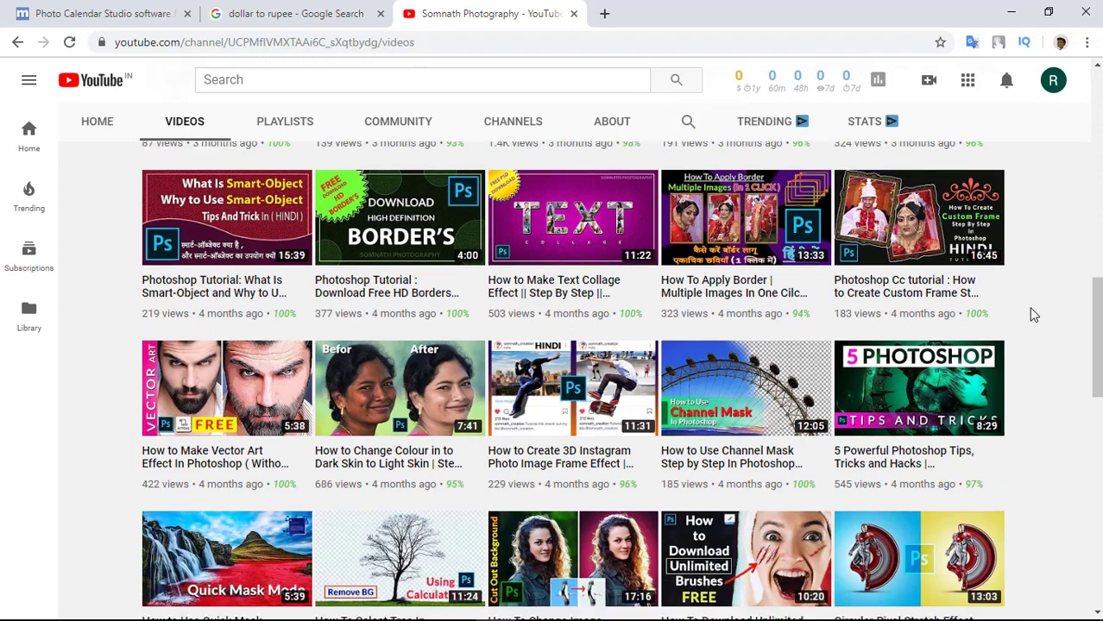
left_click(1011, 12)
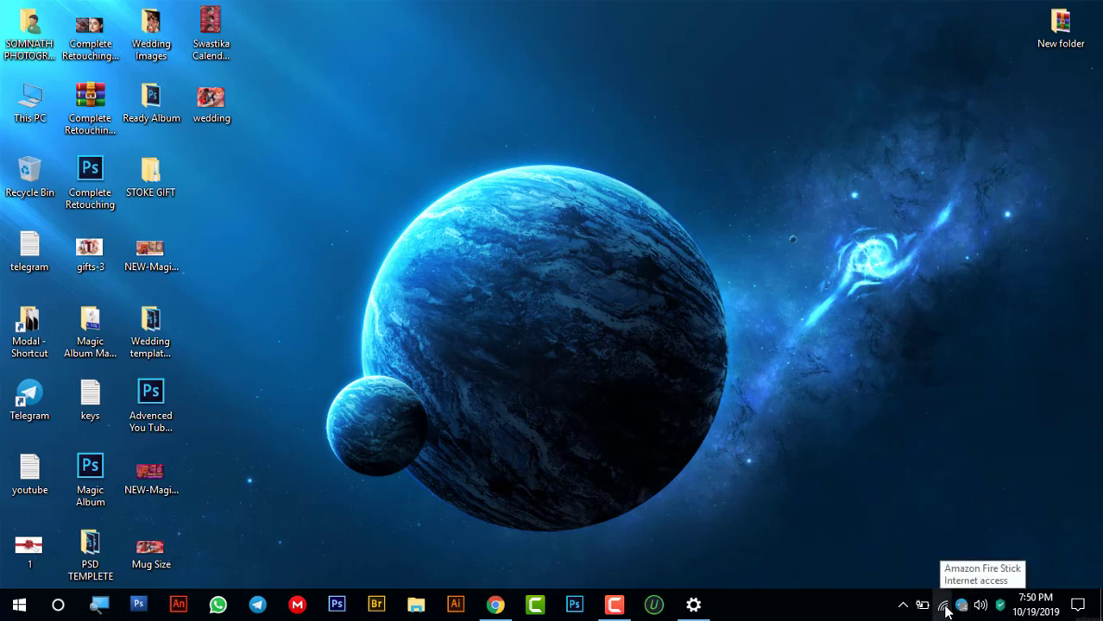
Step: Disconnect from the Amazon Fire Stick Wi-Fi network
right_click(946, 610)
left_click(945, 610)
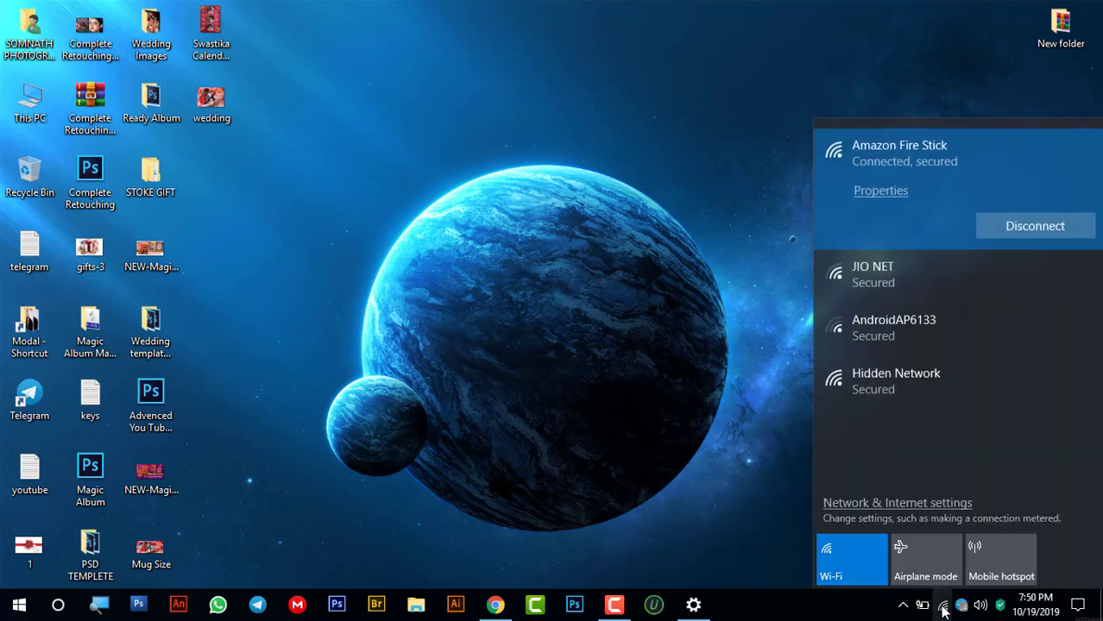
left_click(1020, 229)
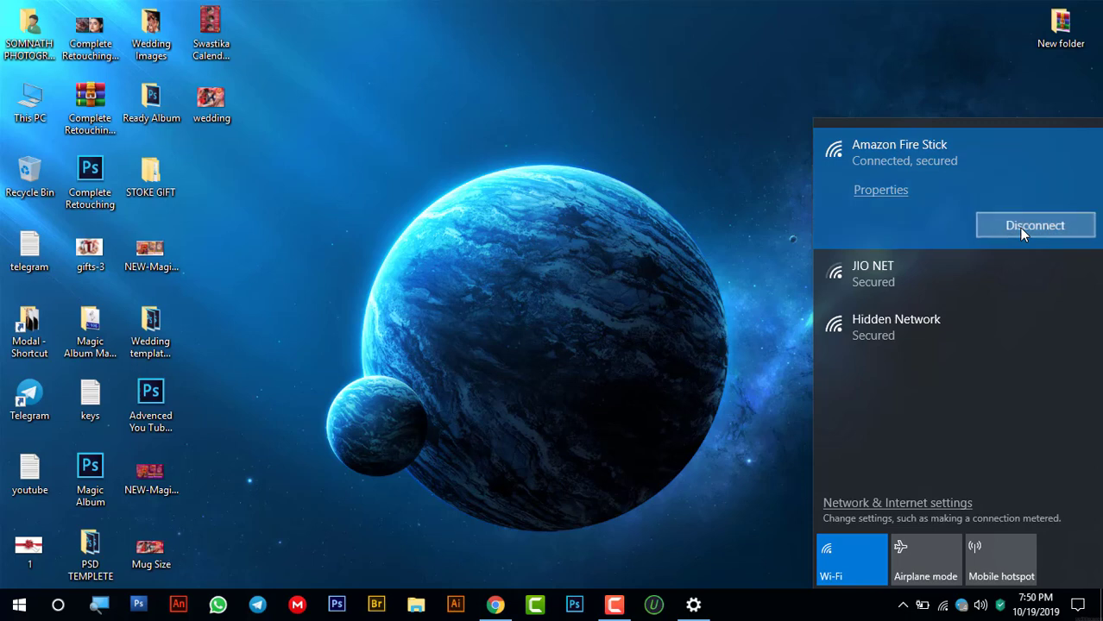
left_click(763, 345)
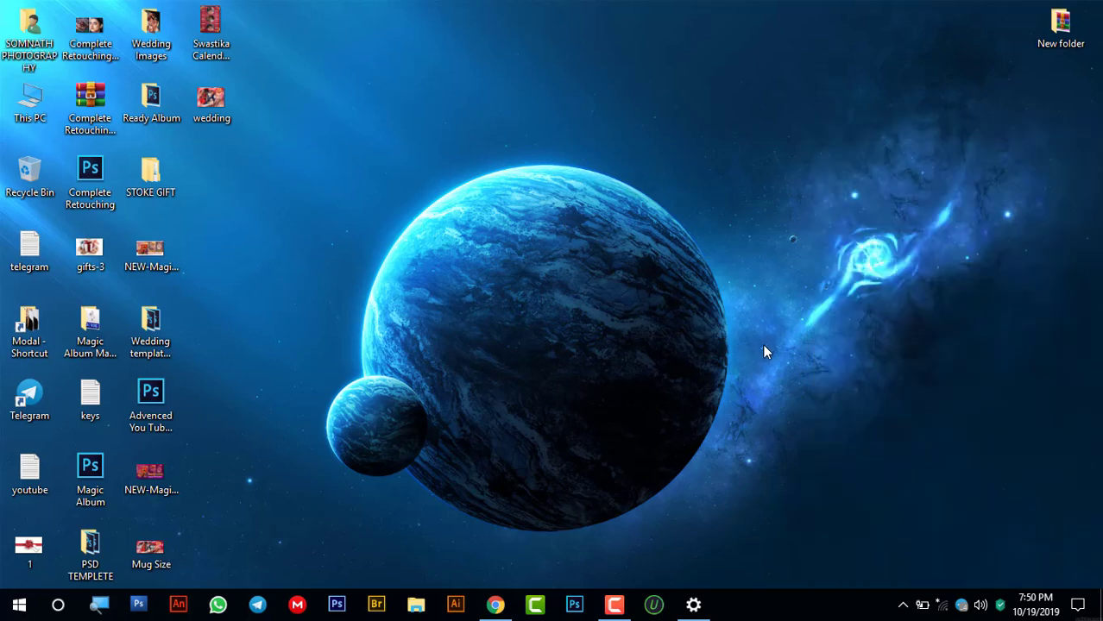
Step: Exit Kaspersky Internet Security and move New folder toward the screen centre
right_click(1001, 610)
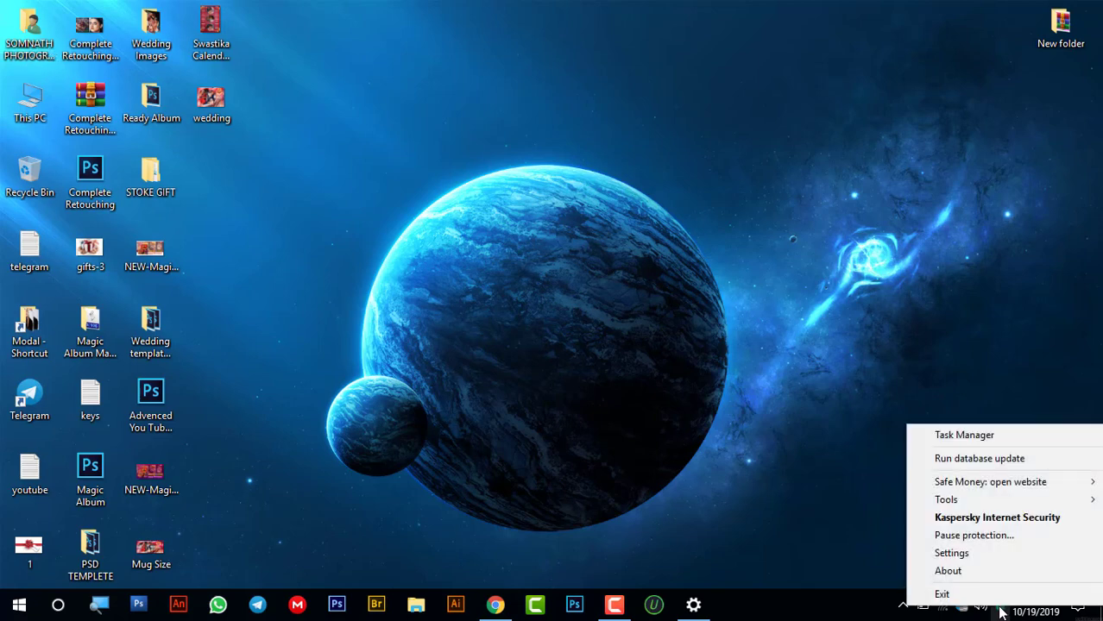
left_click(964, 595)
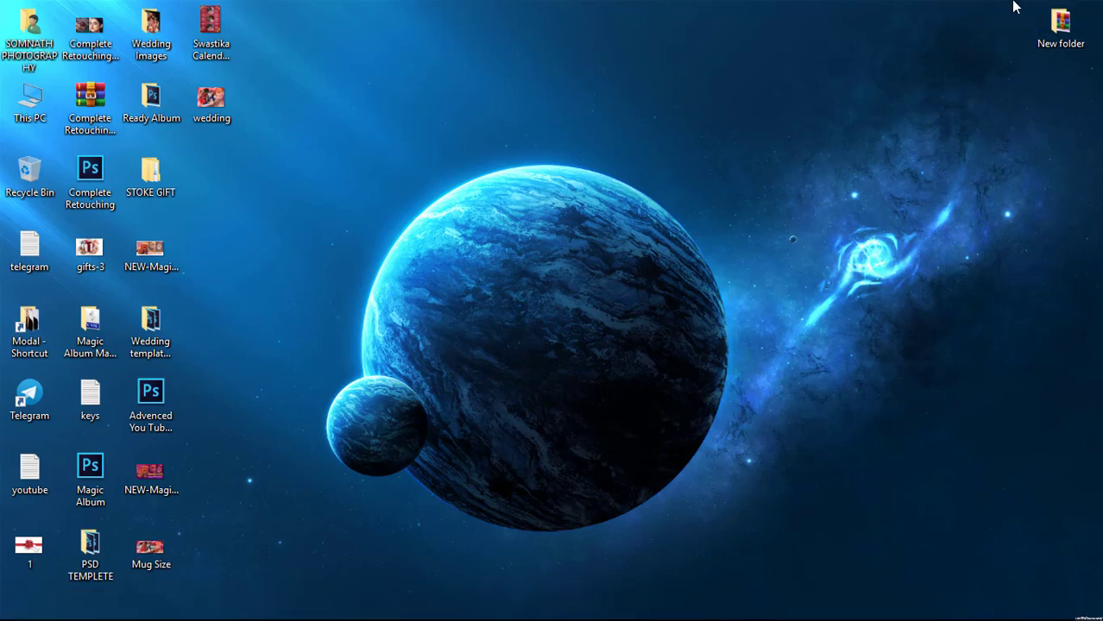
mouse_move(1060, 30)
left_mouse_down()
mouse_move(729, 128)
mouse_move(799, 207)
left_mouse_up()
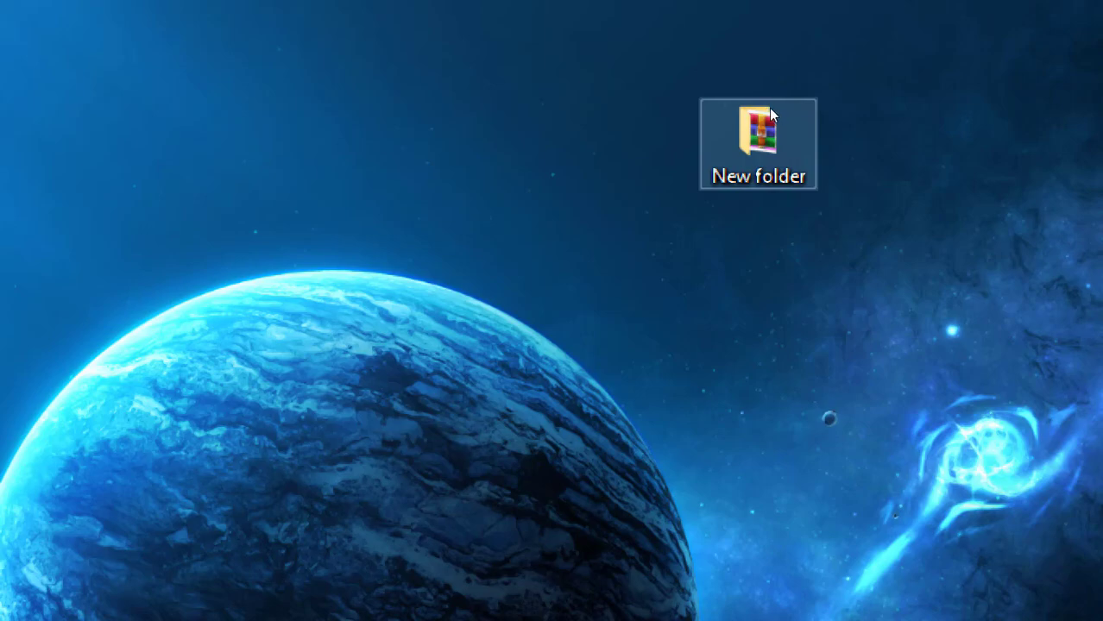
Step: Open New folder and extract the Mojosoft_Photo_Calendar_Studio RAR archive into it with Extract Here
double_click(759, 129)
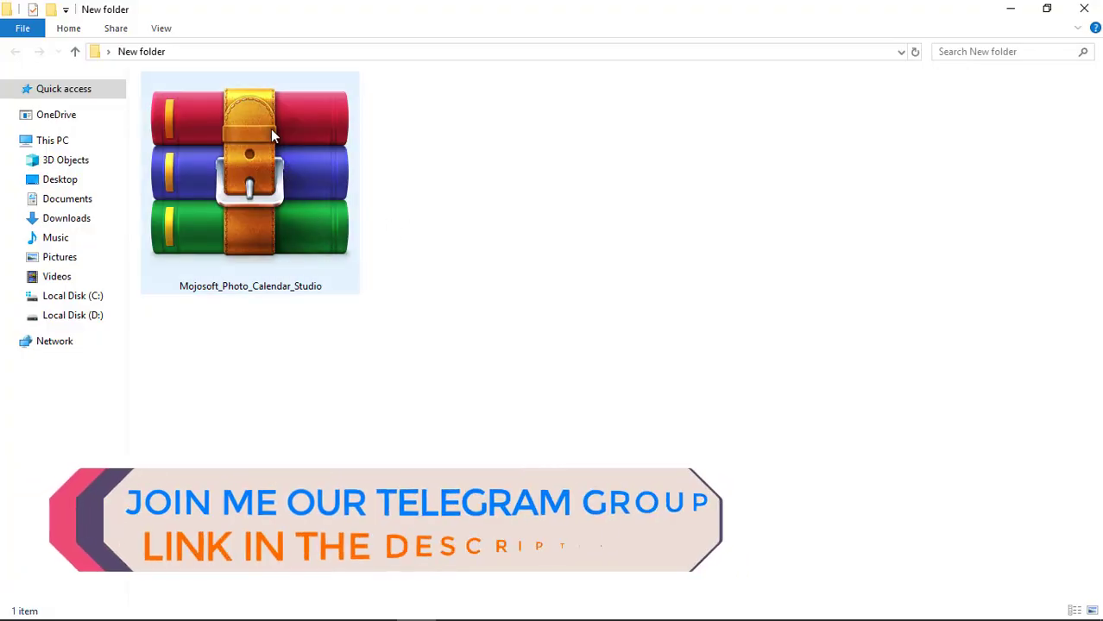
right_click(270, 125)
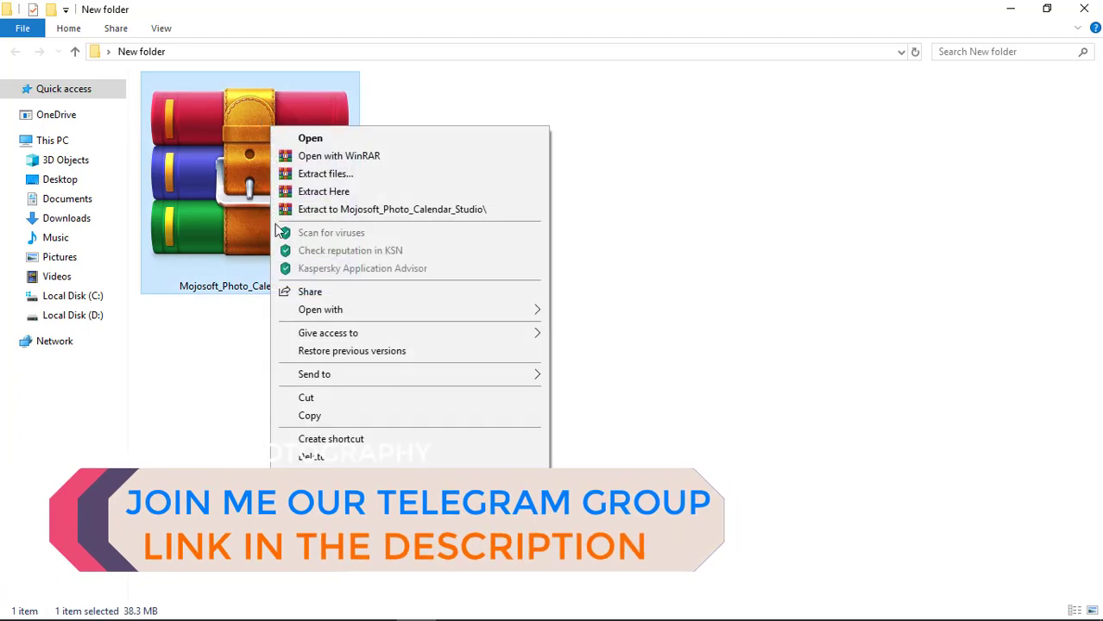
left_click(498, 94)
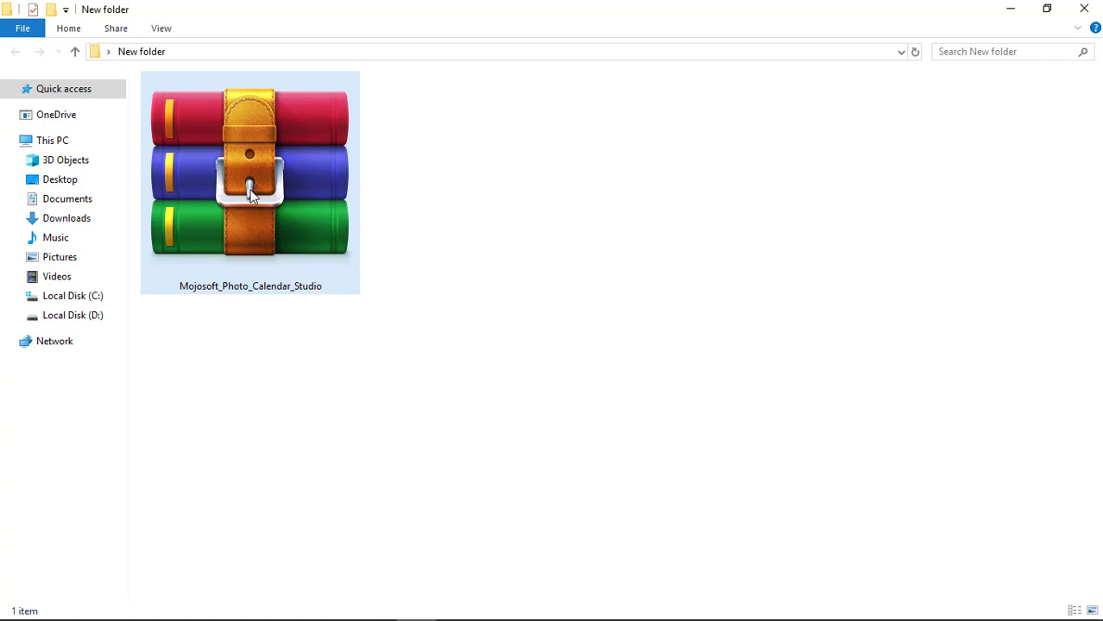
right_click(275, 122)
left_click(360, 207)
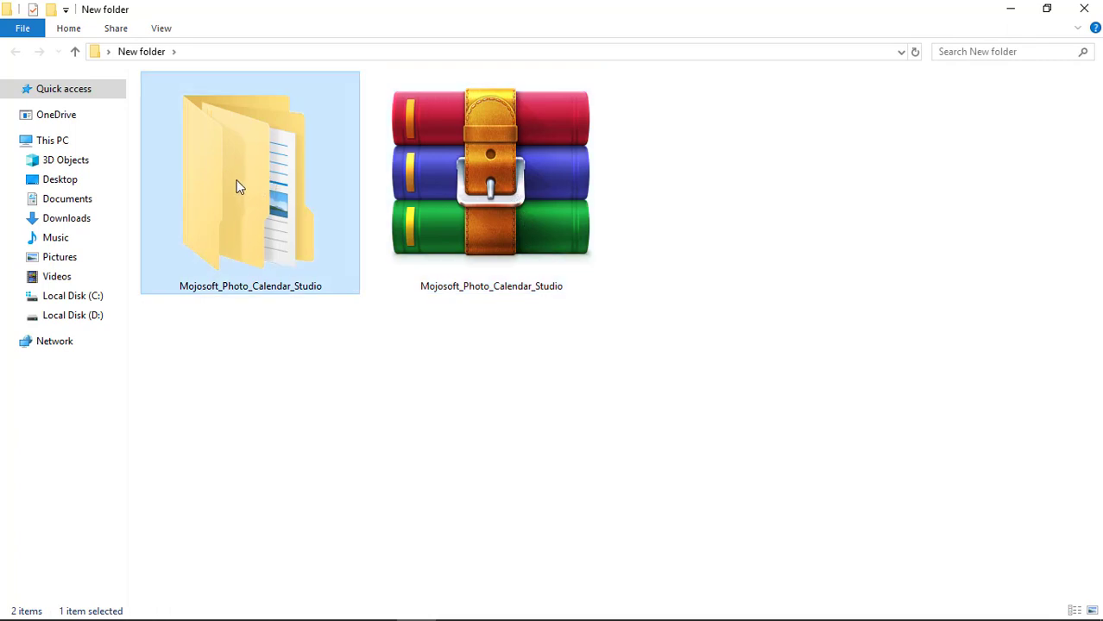
Step: Open the nested Mojosoft_Photo_Calendar_Studio folder and view its files as large icons
double_click(240, 189)
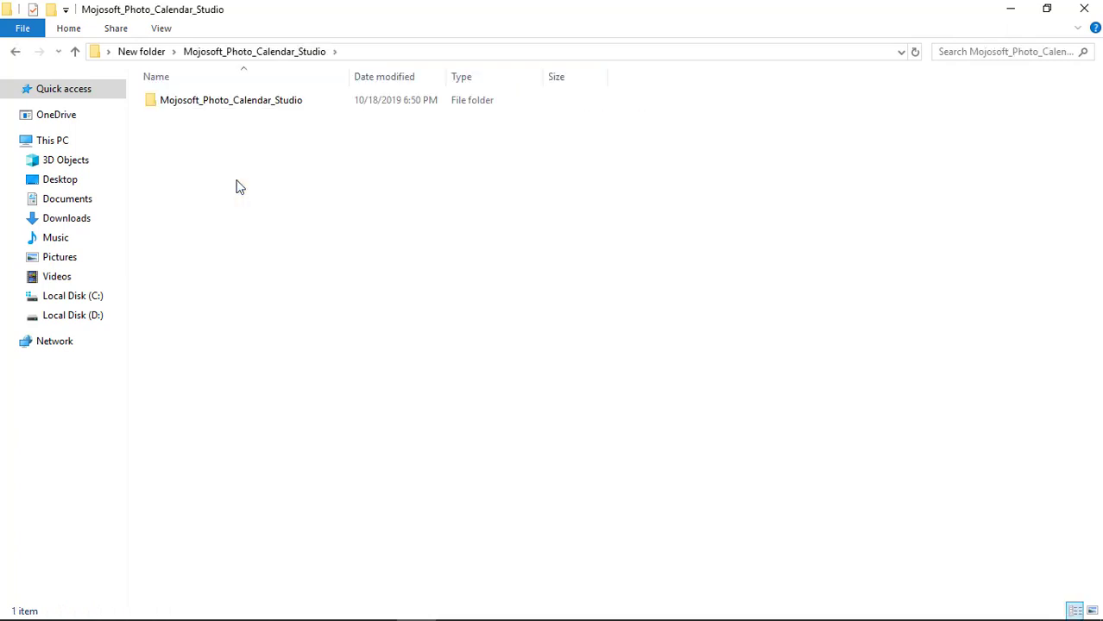
double_click(194, 101)
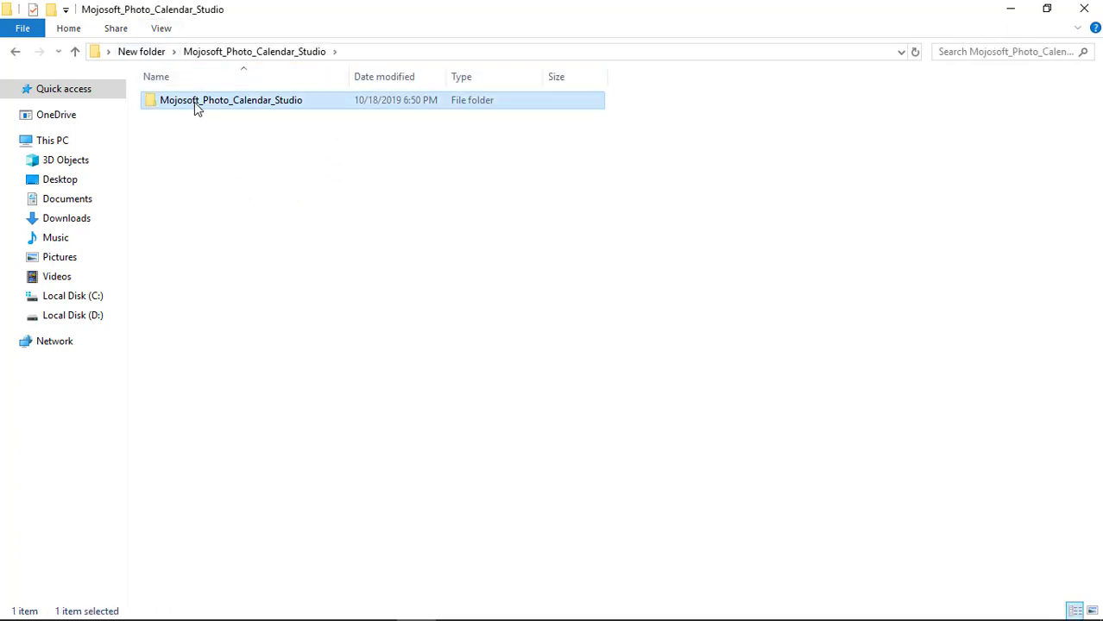
left_click(162, 28)
left_click(242, 50)
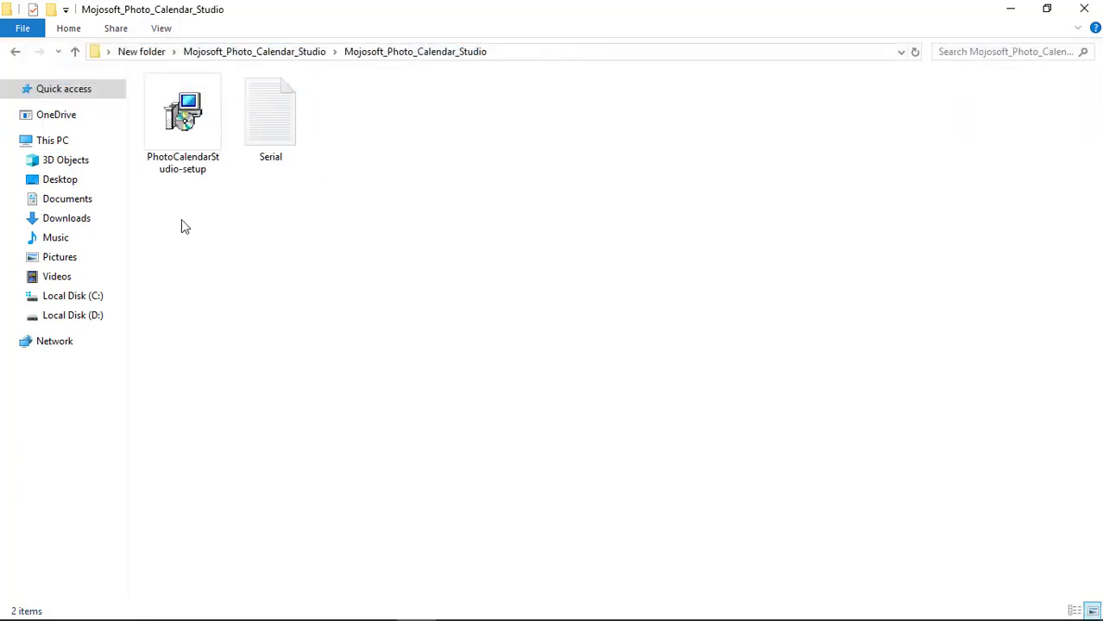
left_click_drag(318, 227, 143, 88)
left_click(297, 252)
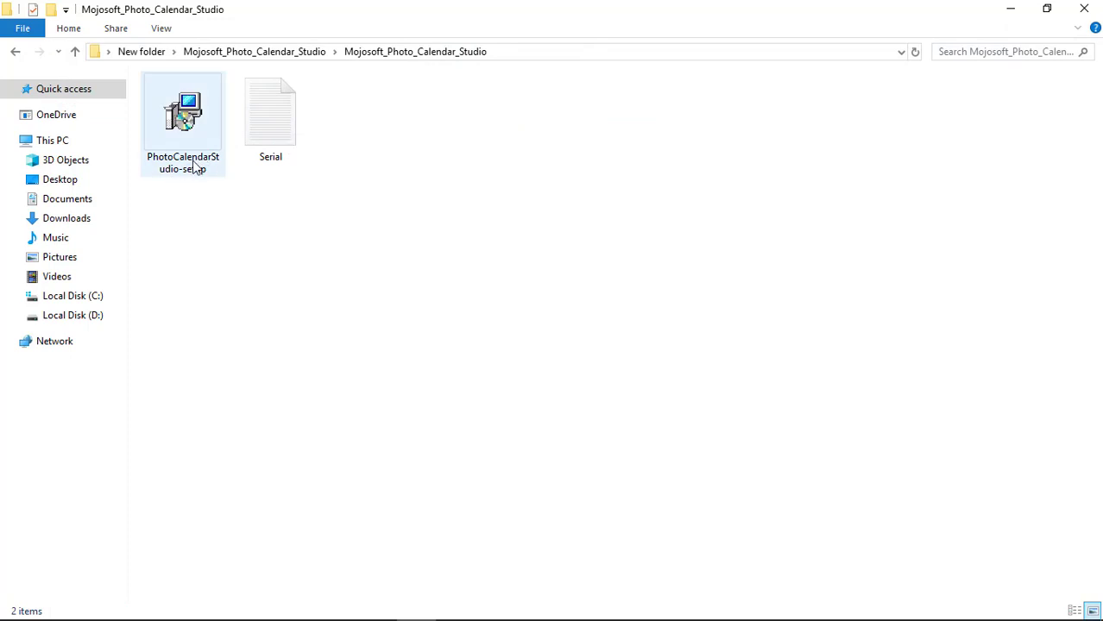
Step: Review the registration details in the Serial text file, then minimize Notepad
double_click(276, 135)
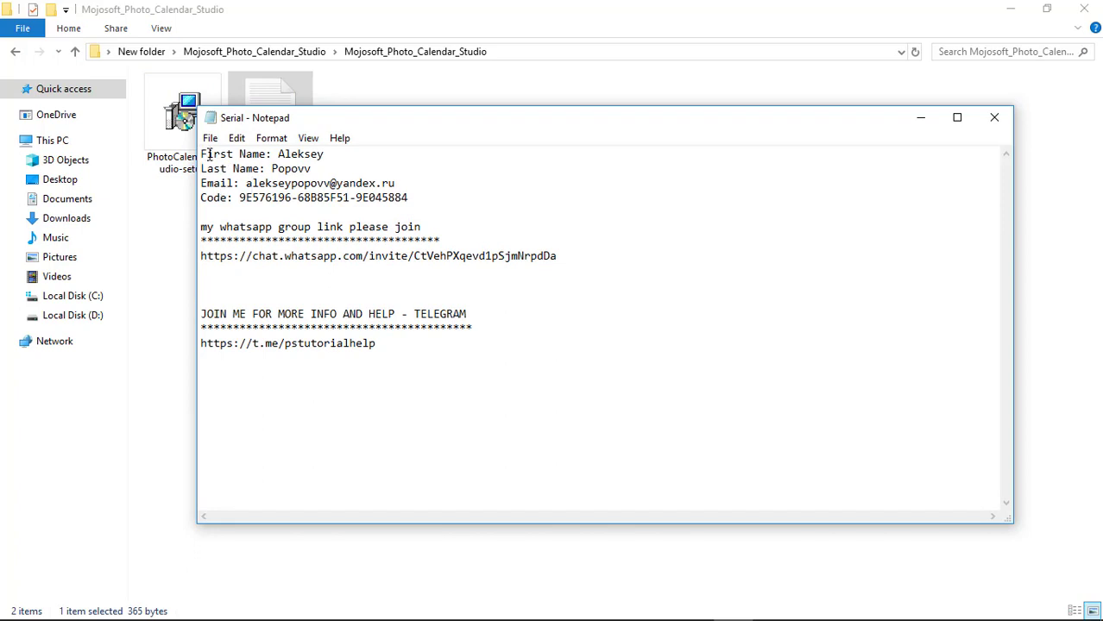
left_click_drag(207, 154, 424, 201)
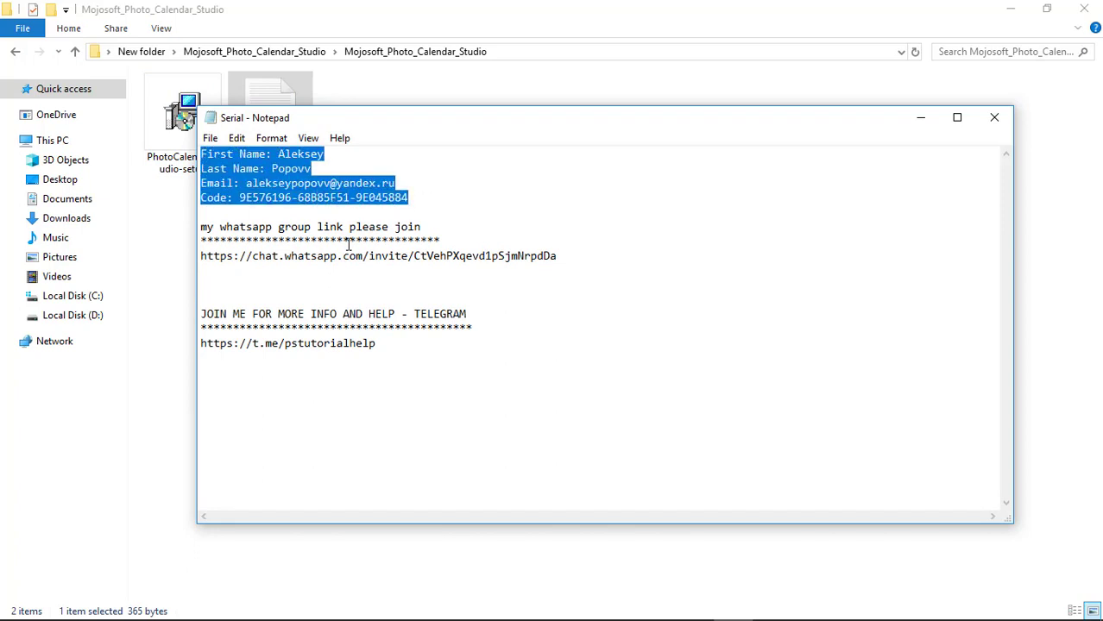
left_click(487, 188)
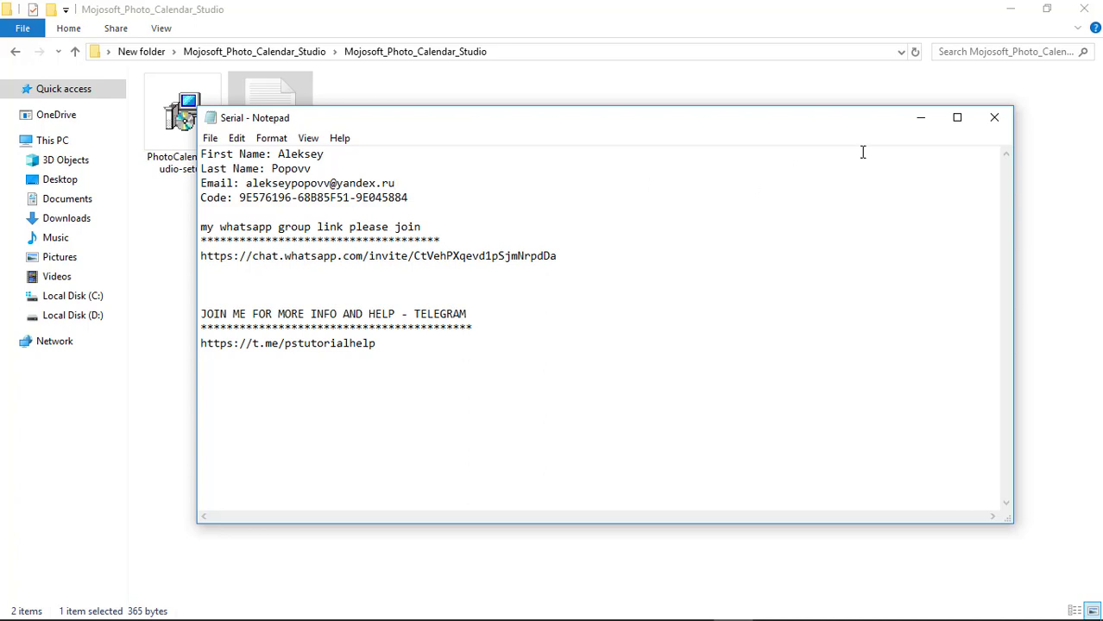
left_click(921, 117)
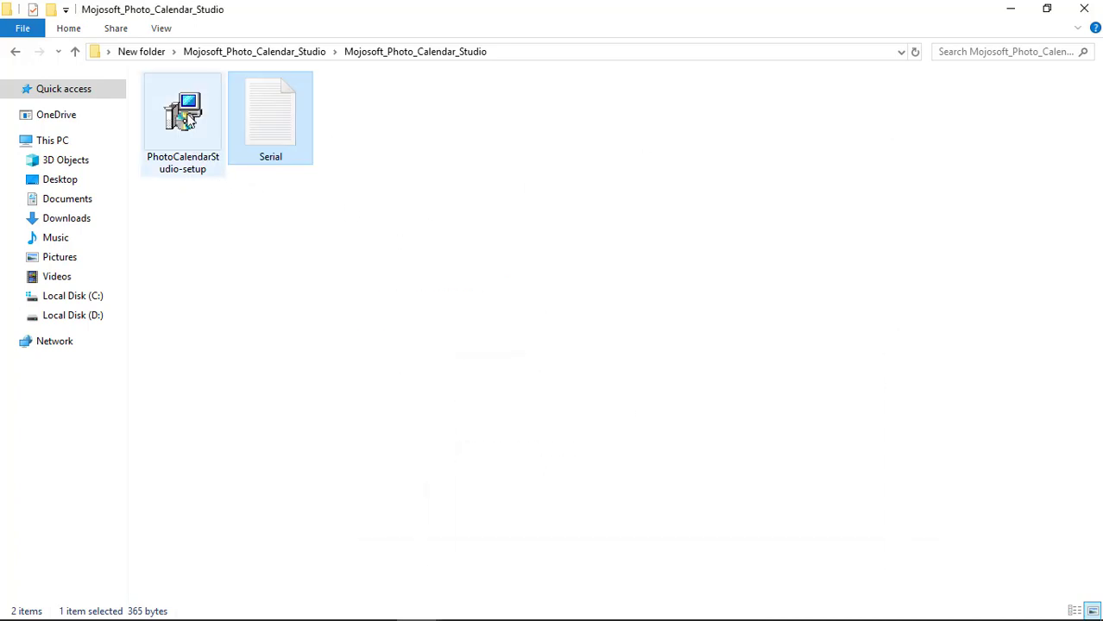
Step: Run PhotoCalendarStudio-setup as administrator and confirm English as the setup language
left_click(188, 119)
right_click(188, 119)
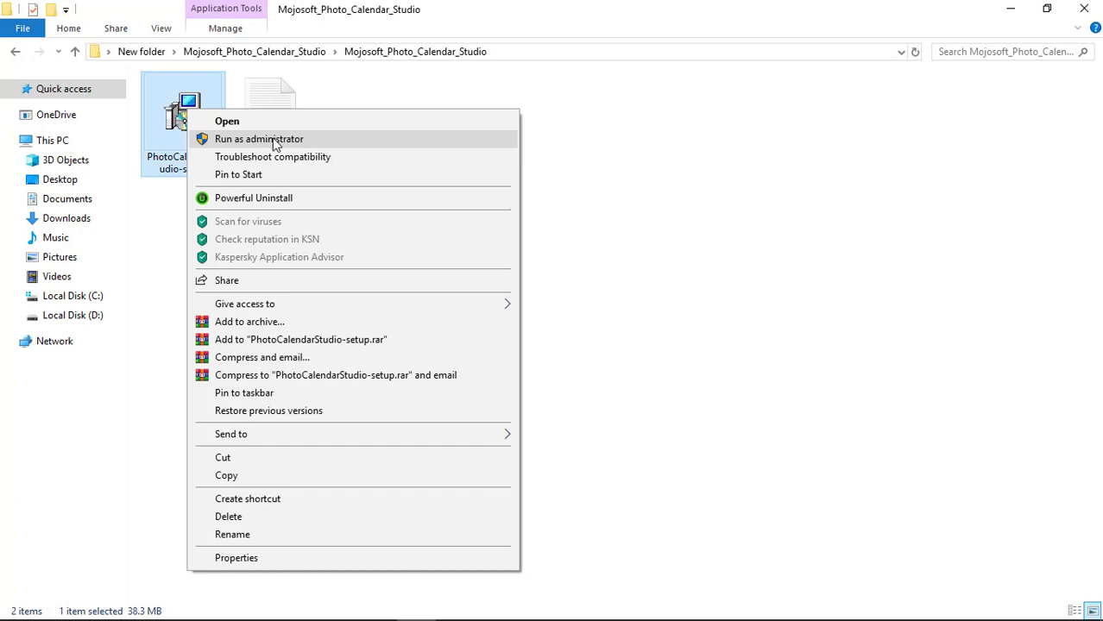
left_click(275, 140)
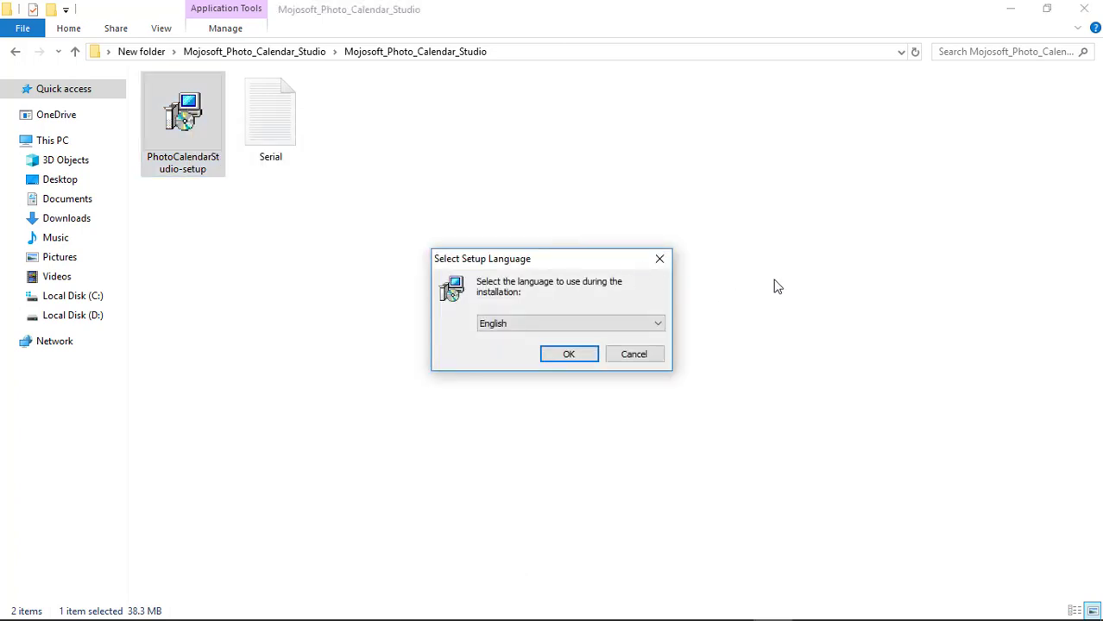
left_click(1009, 9)
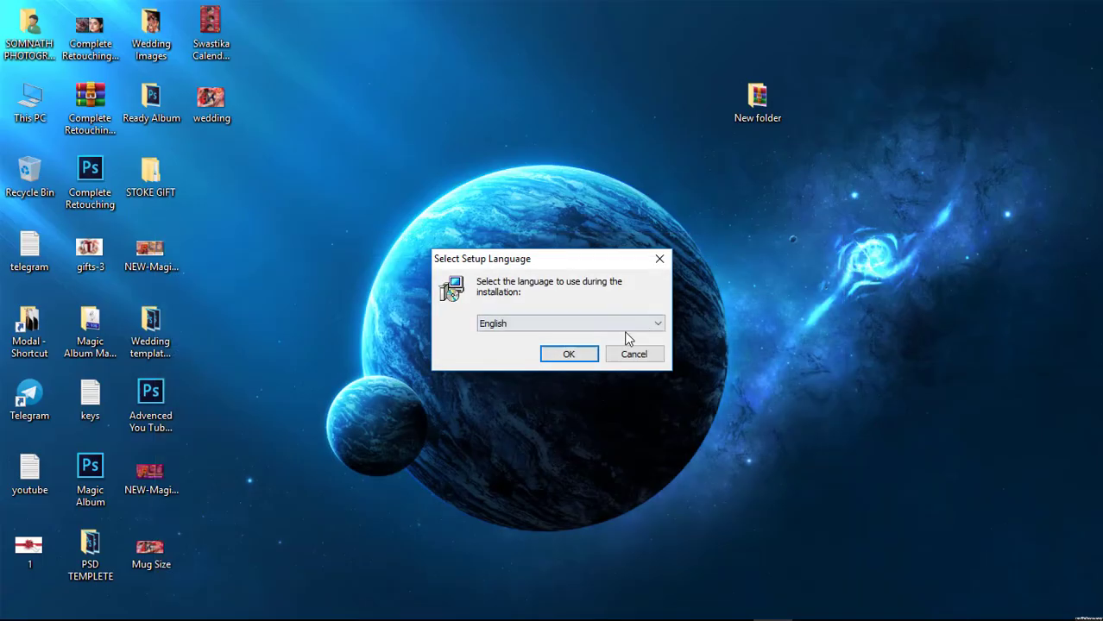
left_click_drag(588, 266, 575, 179)
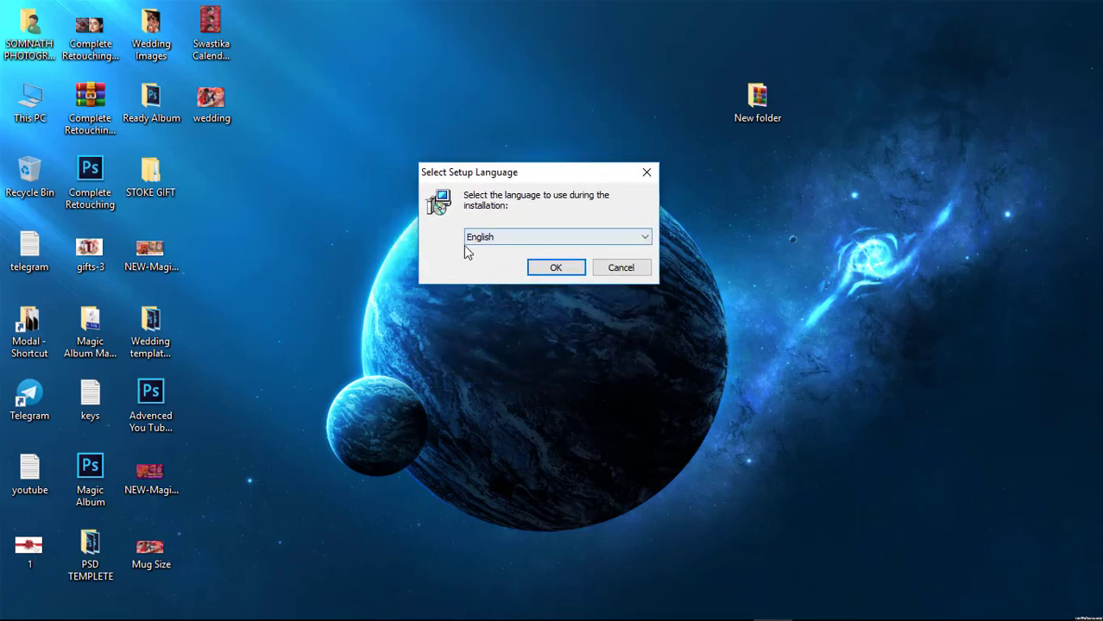
left_click(550, 269)
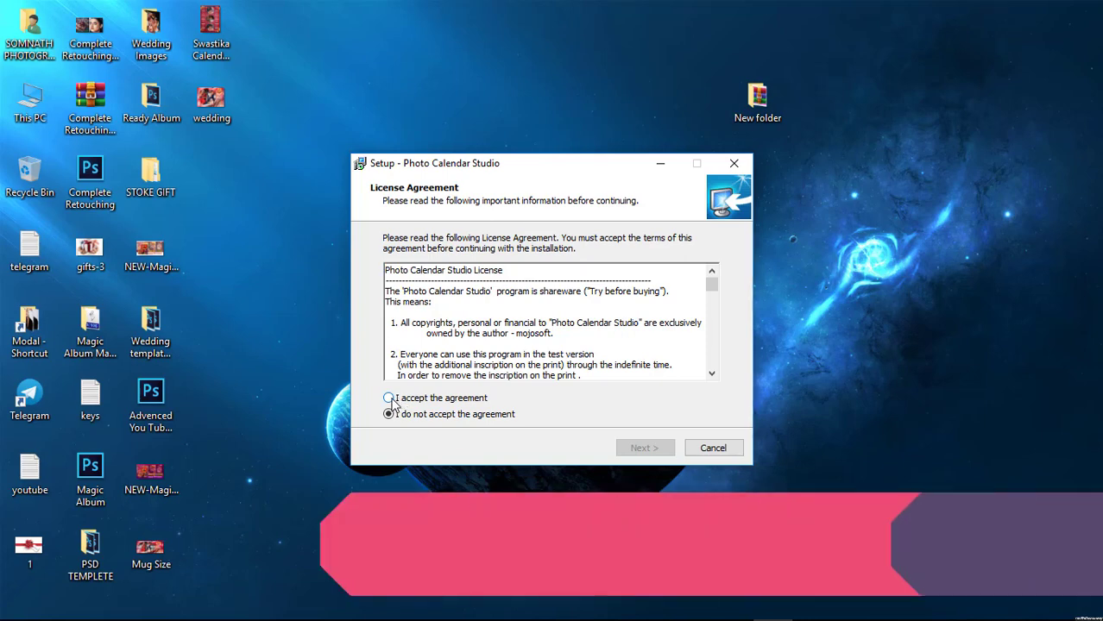
Step: Accept the license, keep the default install and Start Menu folders, skip the Quick Launch icon, and install
left_click(389, 398)
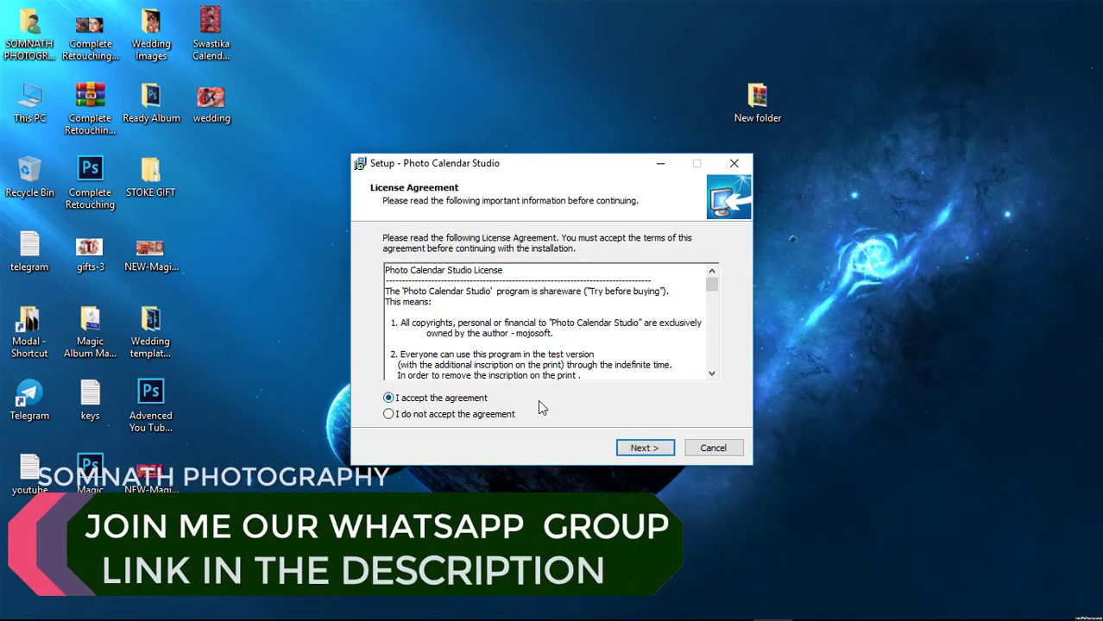
left_click(643, 448)
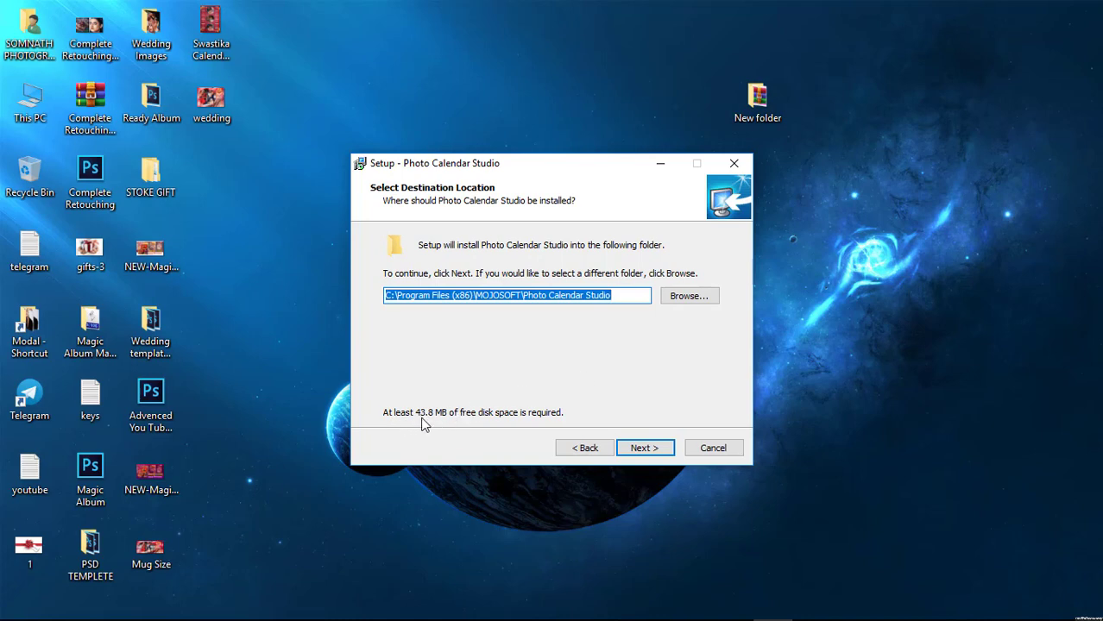
left_click(642, 448)
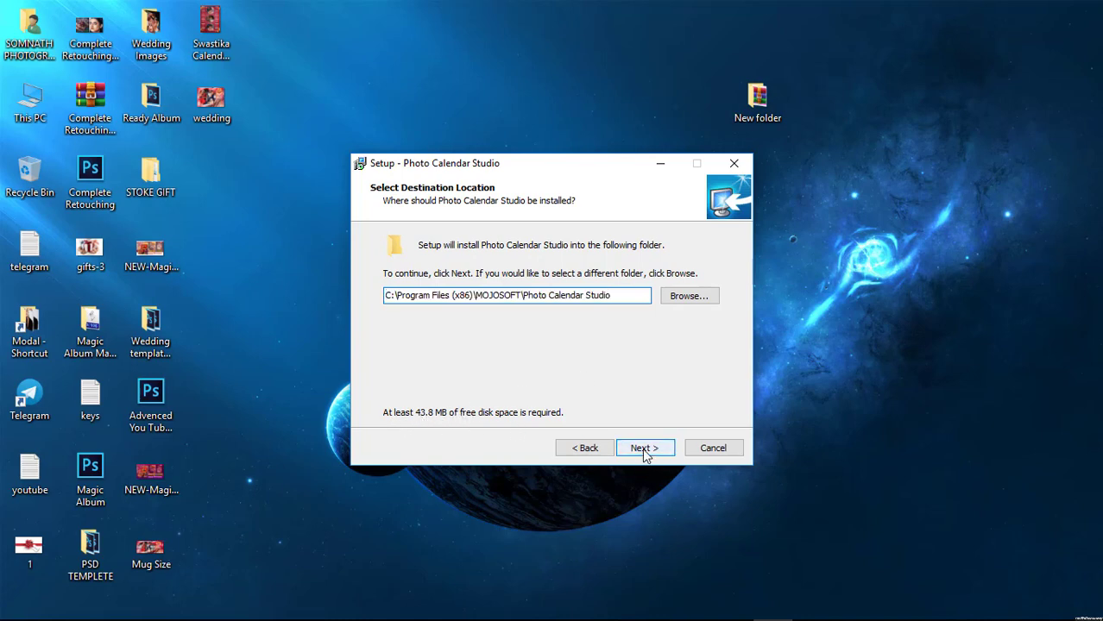
left_click(642, 447)
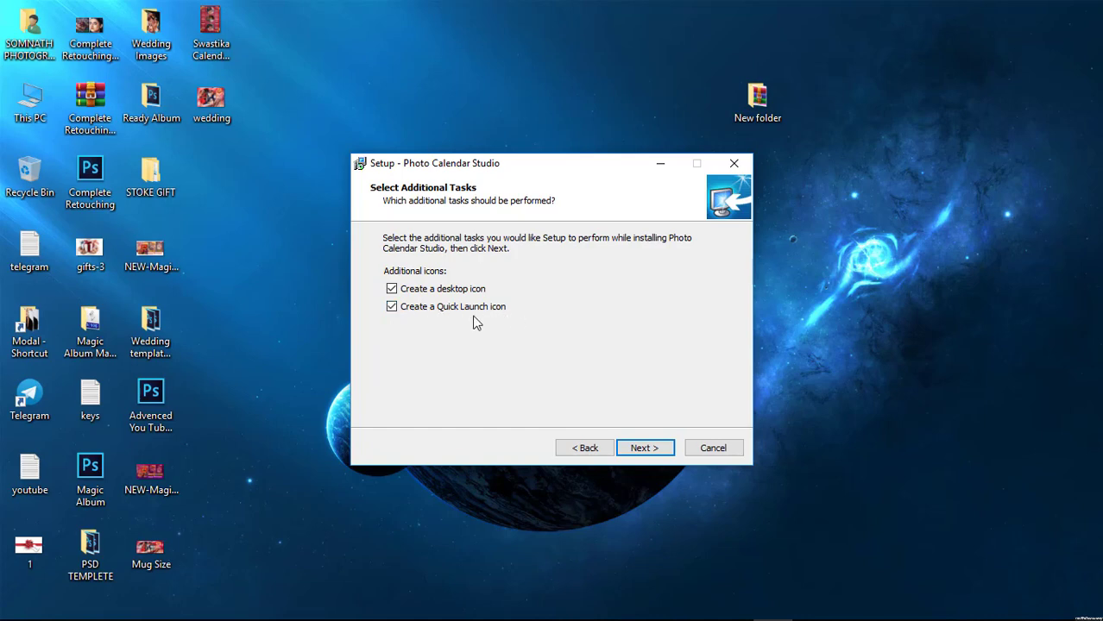
left_click(393, 309)
left_click(652, 448)
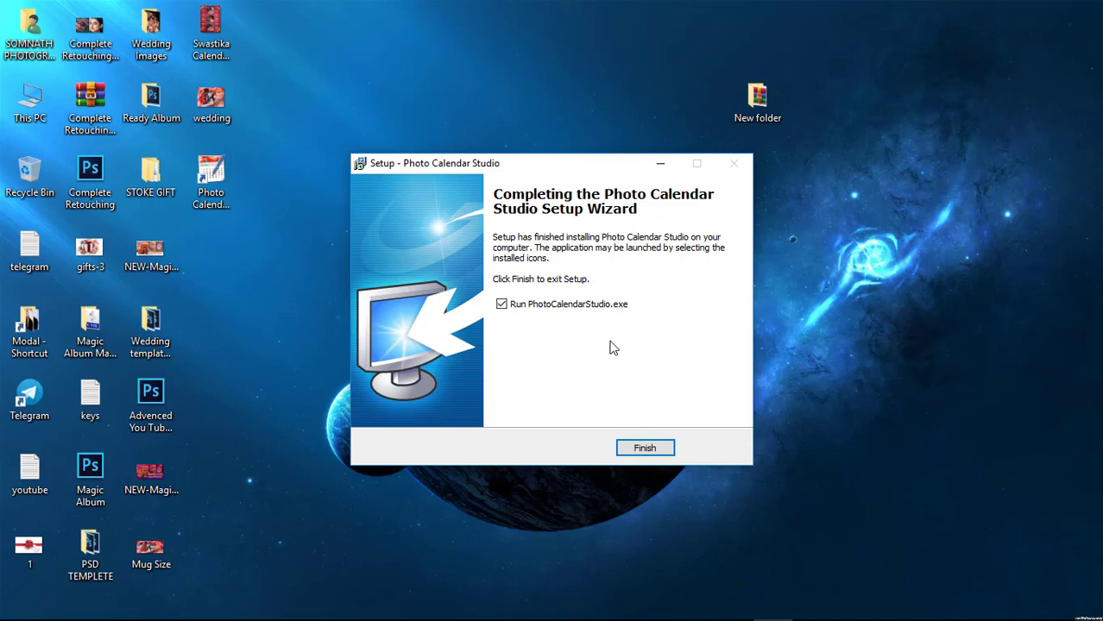
Step: Finish setup with 'Run PhotoCalendarStudio.exe' ticked to launch the program
left_click(645, 449)
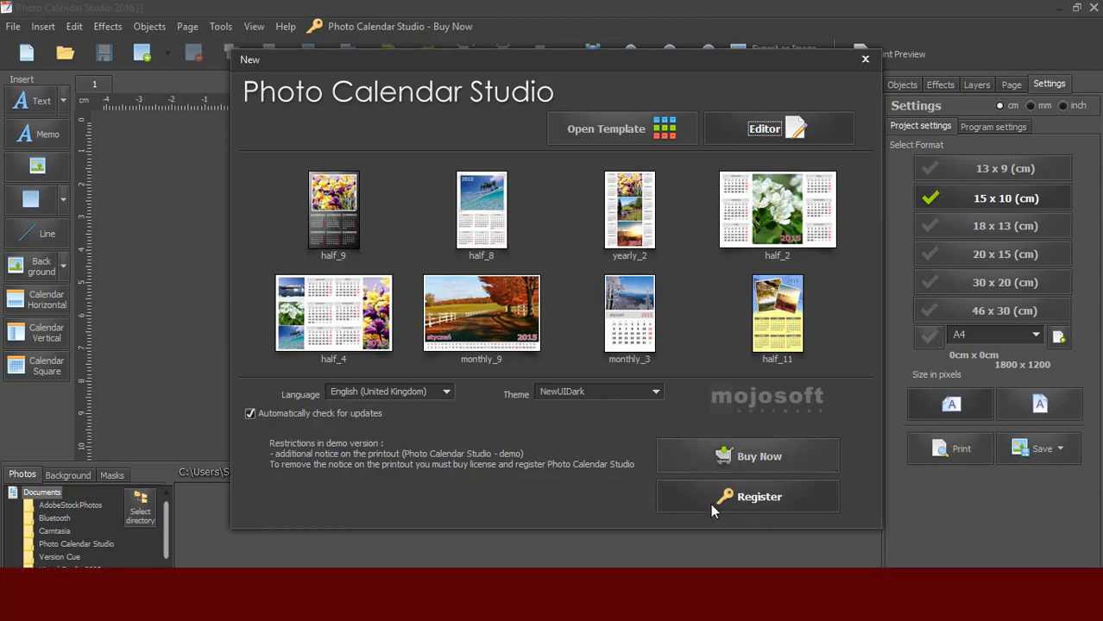
Step: Open the Register form and copy the first name from the Serial notes into First Name
left_click(749, 503)
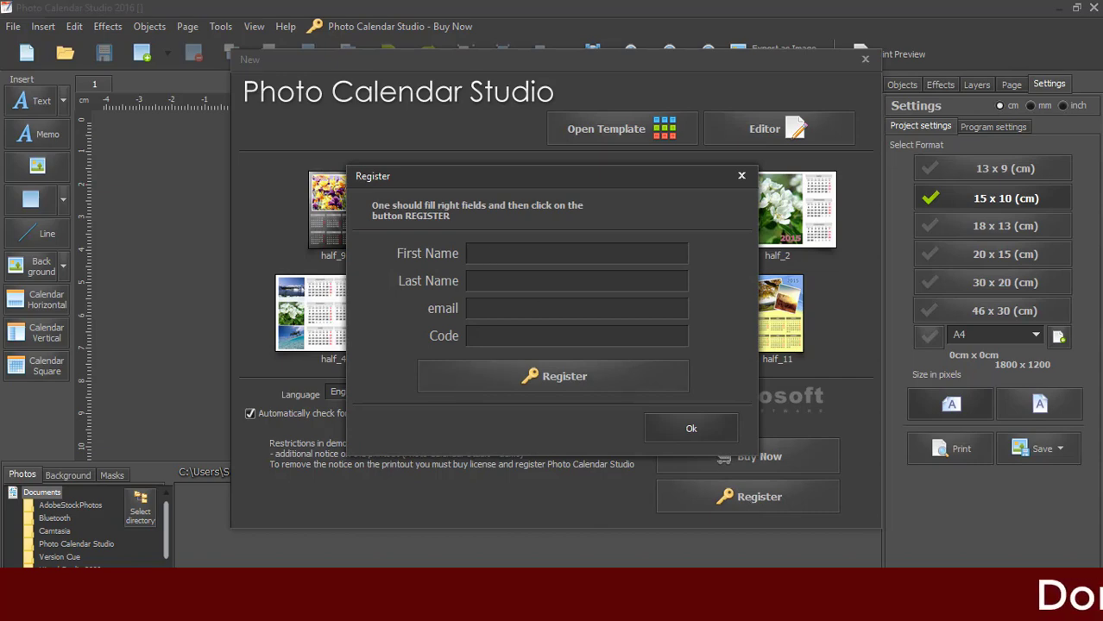
key("alt+Tab")
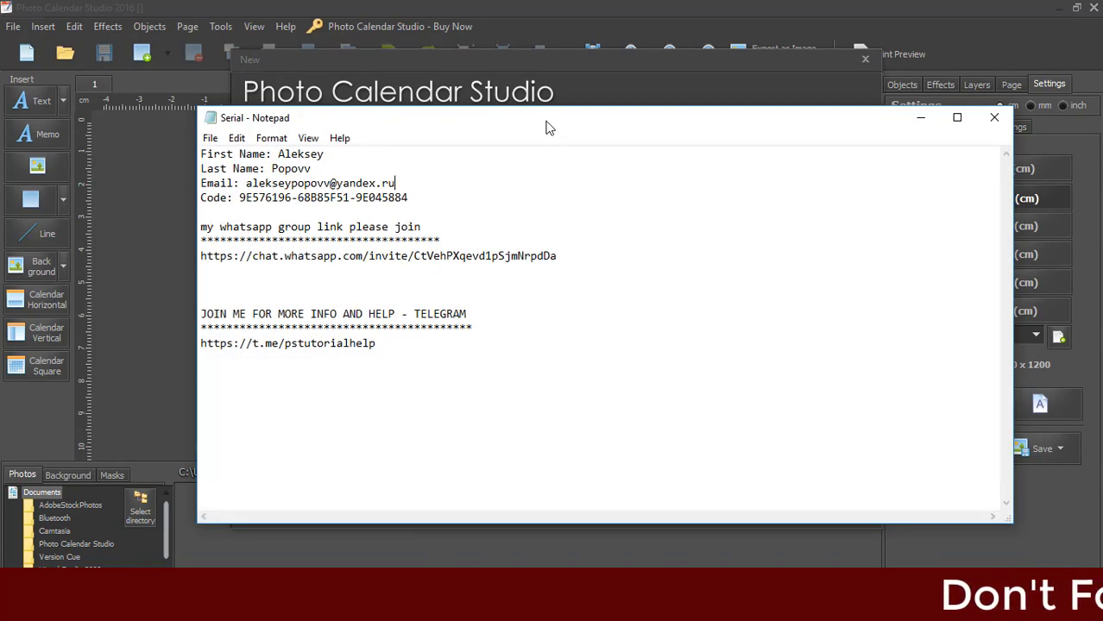
left_click_drag(545, 127, 1098, 167)
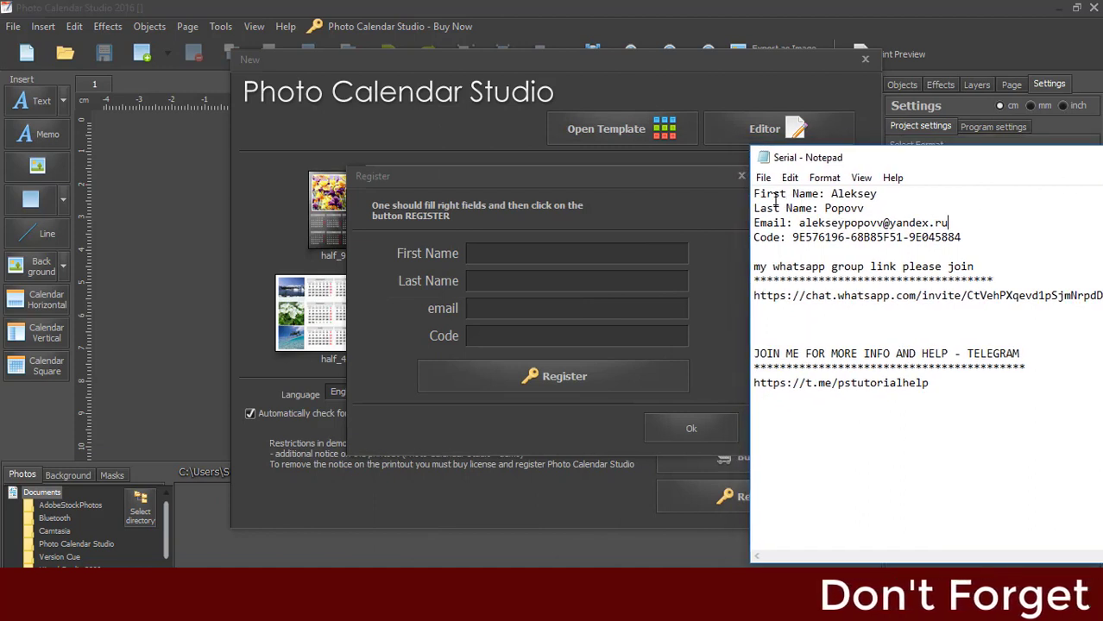
left_click(832, 194)
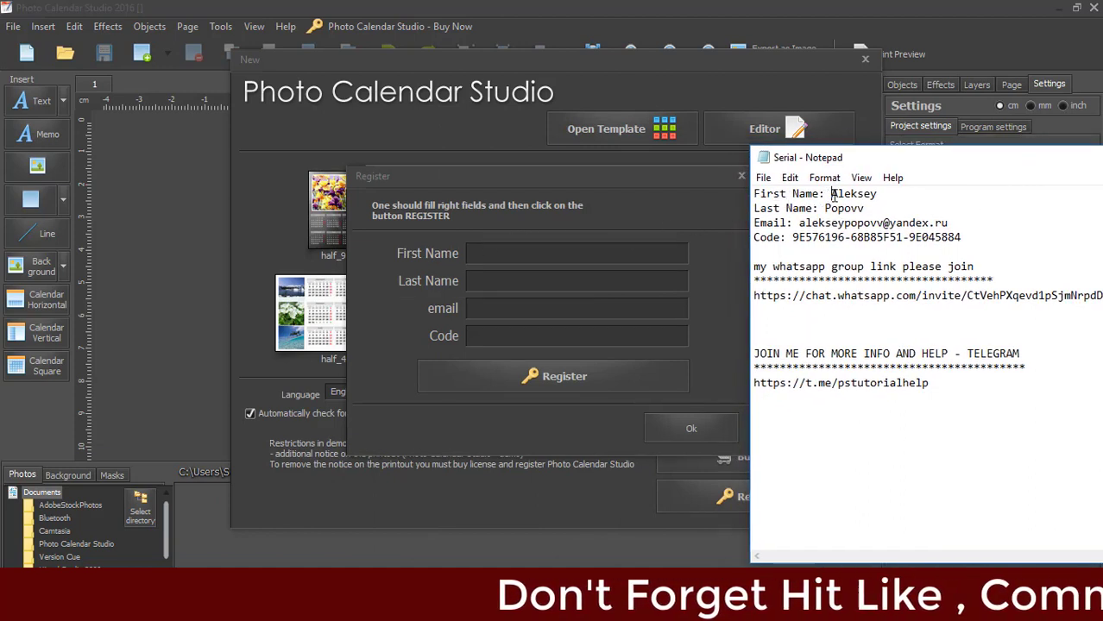
left_click_drag(831, 195, 877, 194)
key("ctrl+c")
right_click(859, 196)
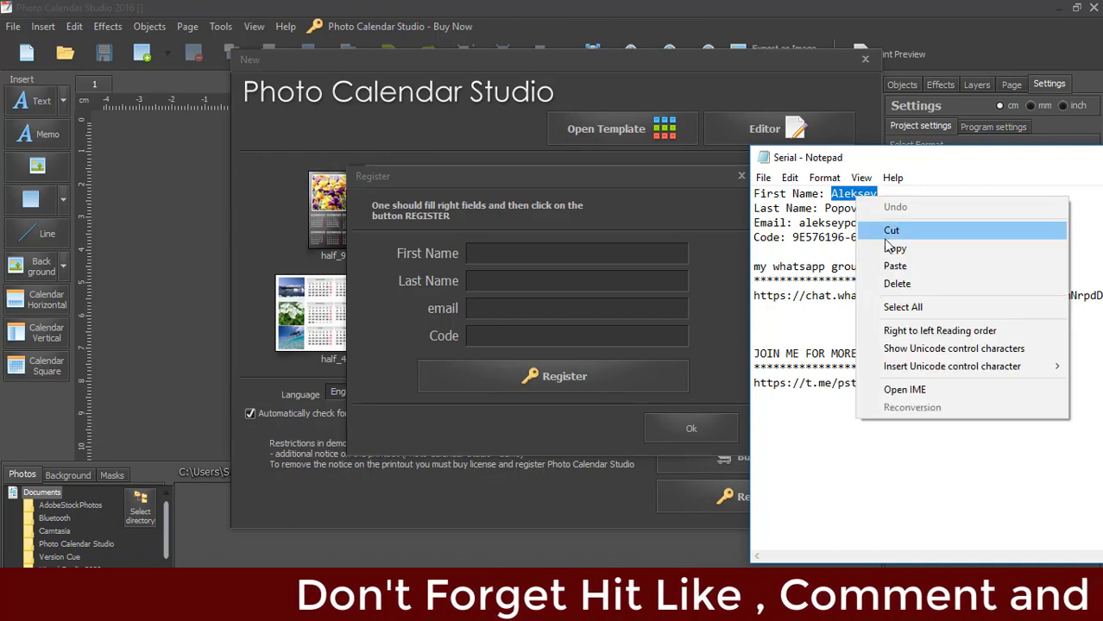
left_click(894, 248)
left_click(570, 253)
right_click(569, 253)
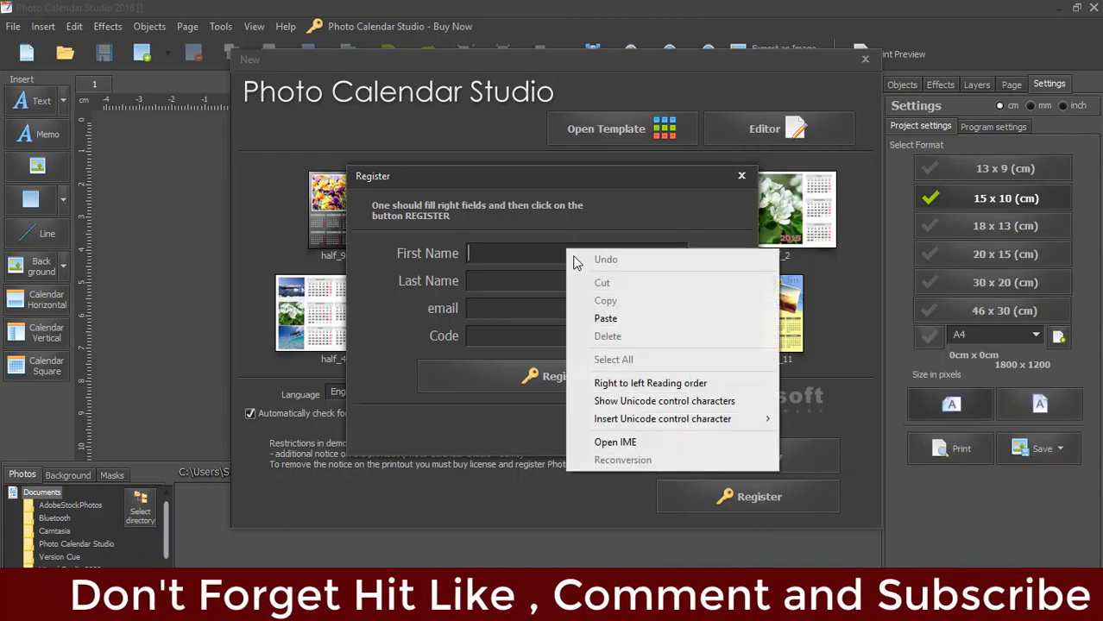
left_click(605, 318)
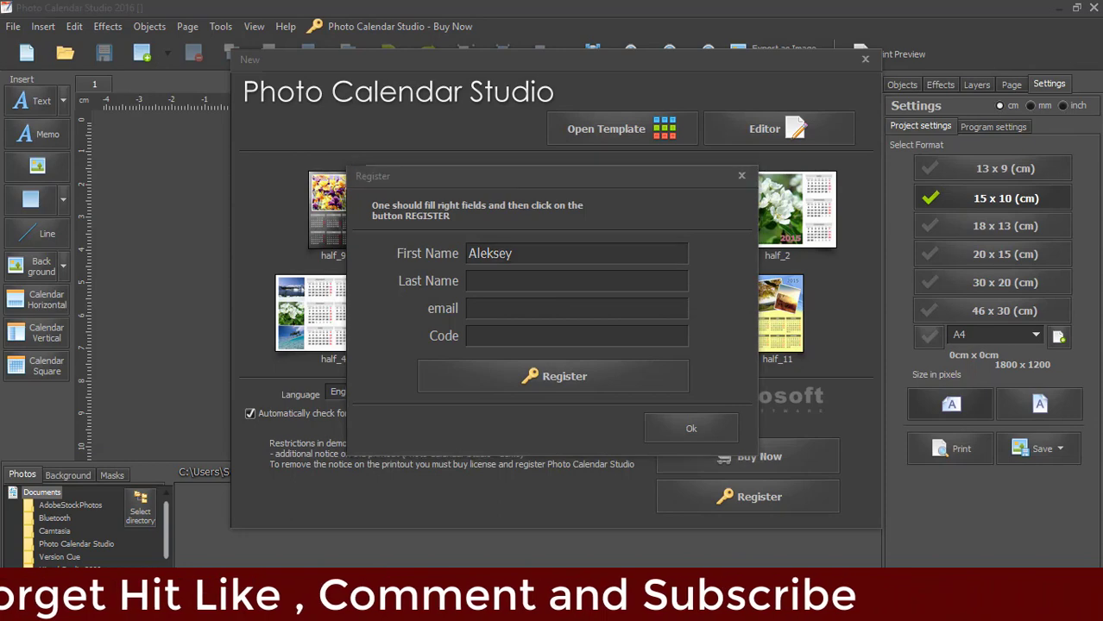
Step: Copy the last name from the Serial notes into the Last Name field
key("alt+Tab")
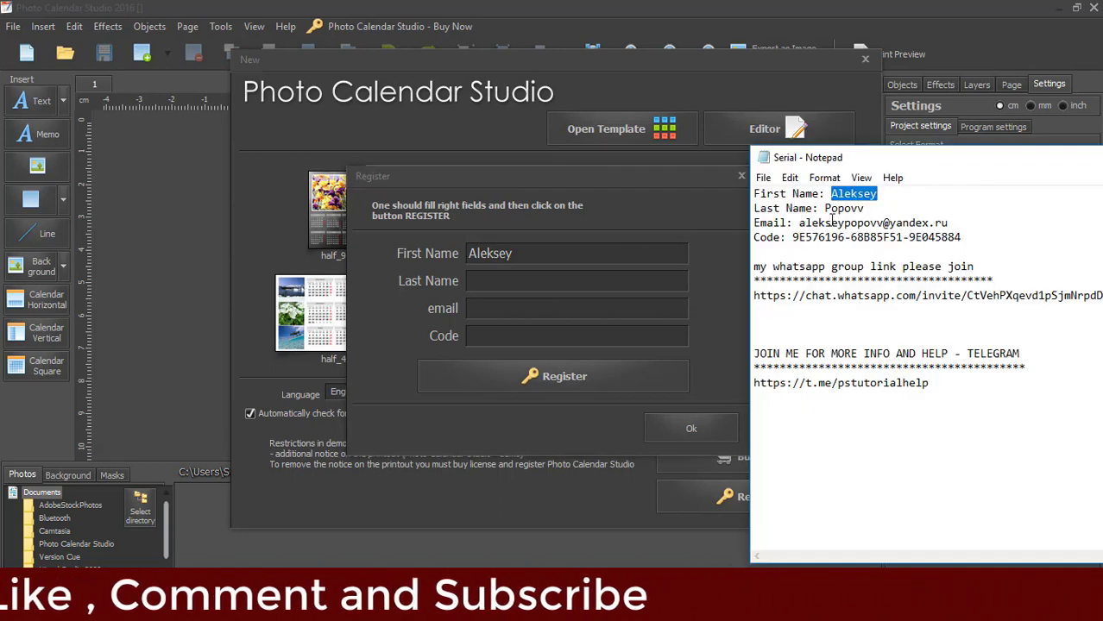
double_click(845, 208)
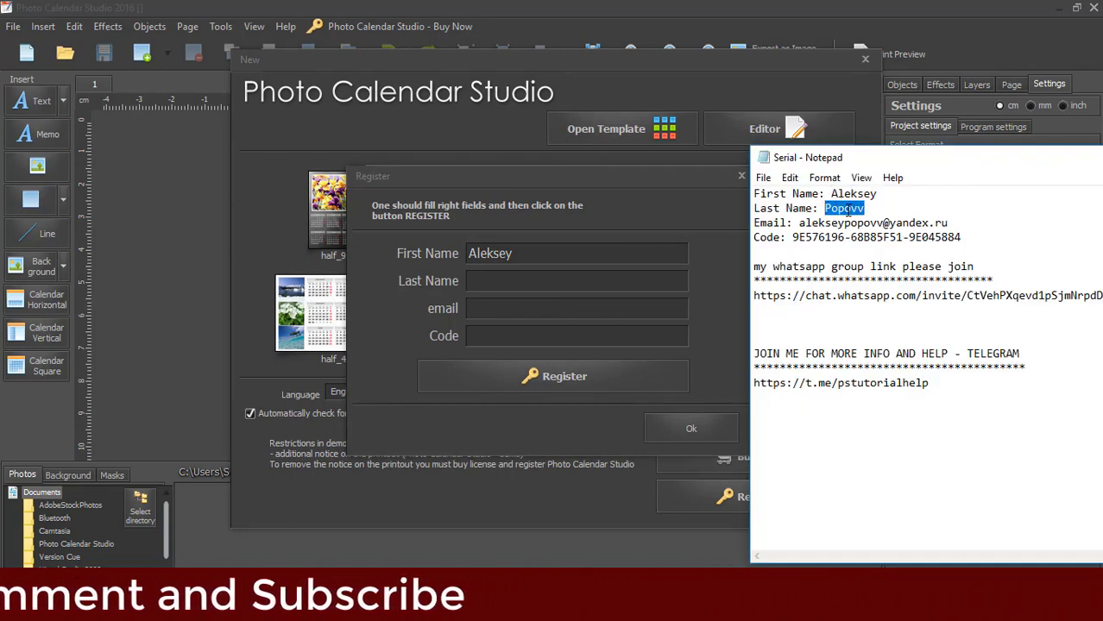
right_click(845, 209)
left_click(860, 262)
left_click(526, 278)
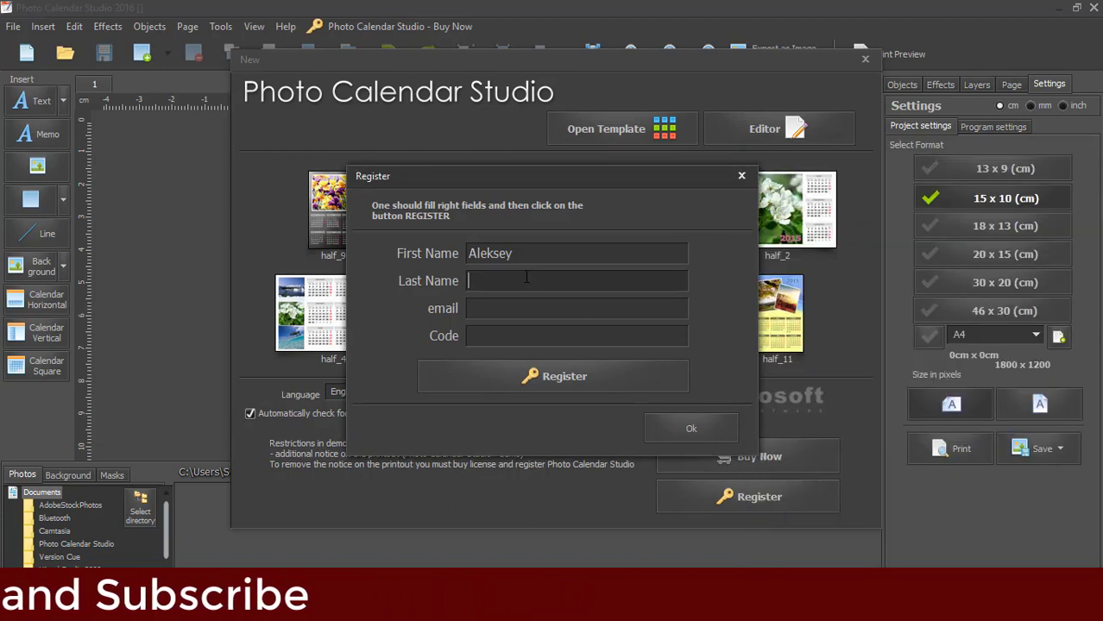
right_click(525, 278)
left_click(542, 348)
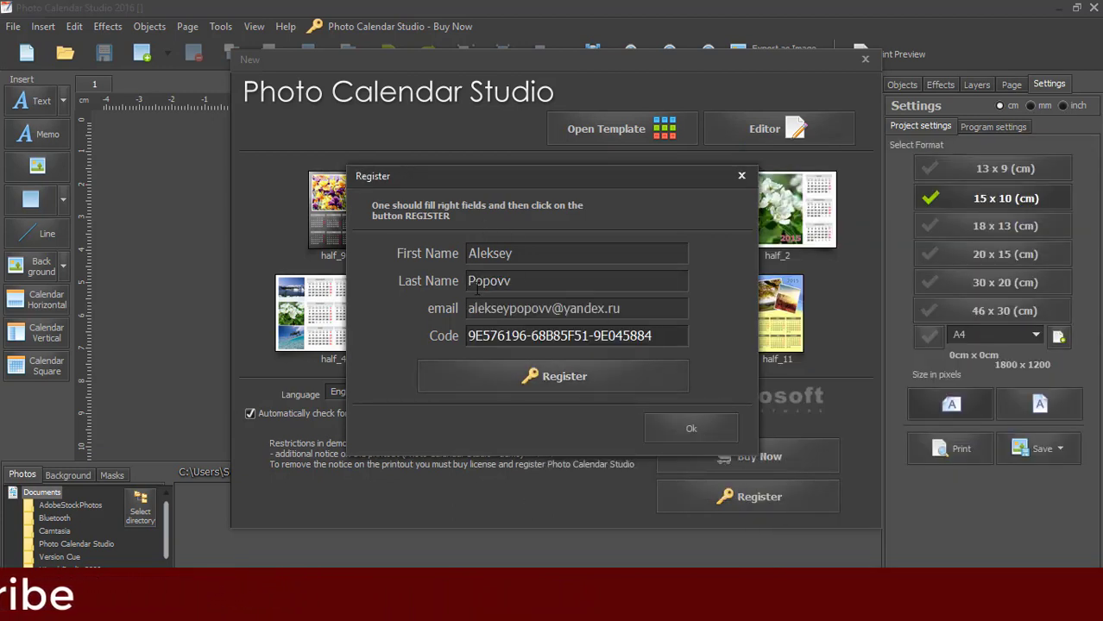
Step: Select the remaining registration details, close the Serial notes, and confirm the registration
key("alt+Tab")
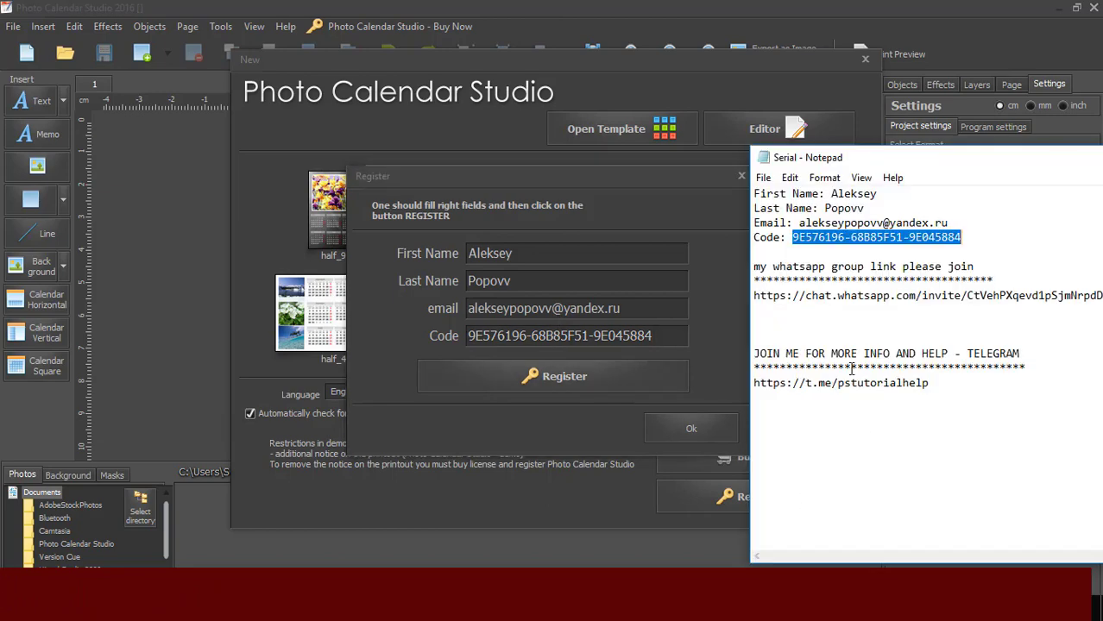
left_click_drag(962, 237, 826, 194)
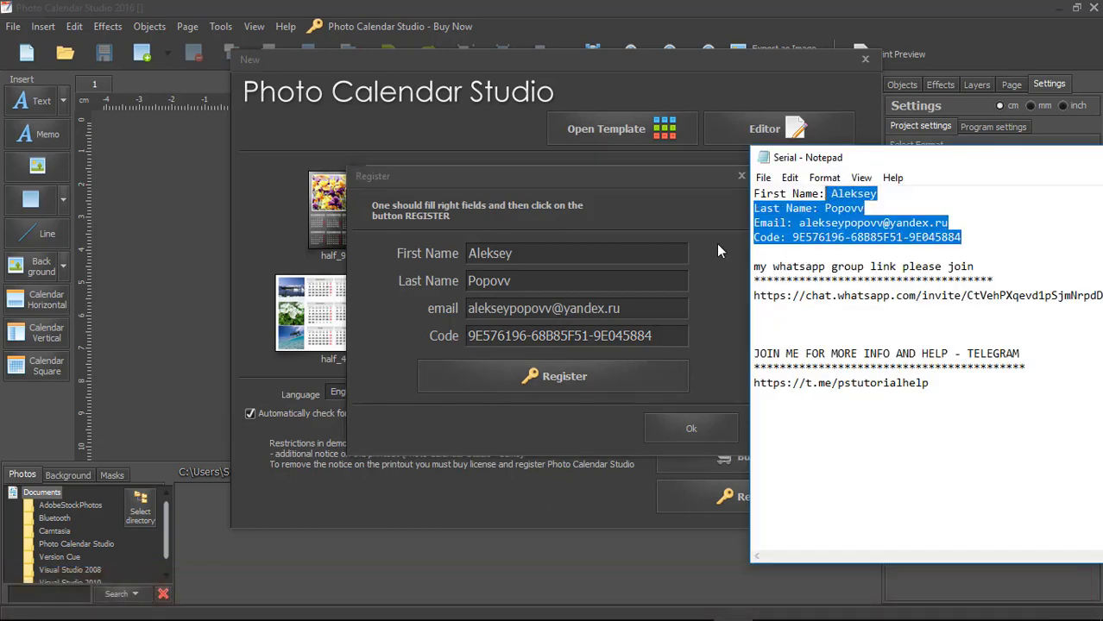
left_click_drag(937, 168, 363, 267)
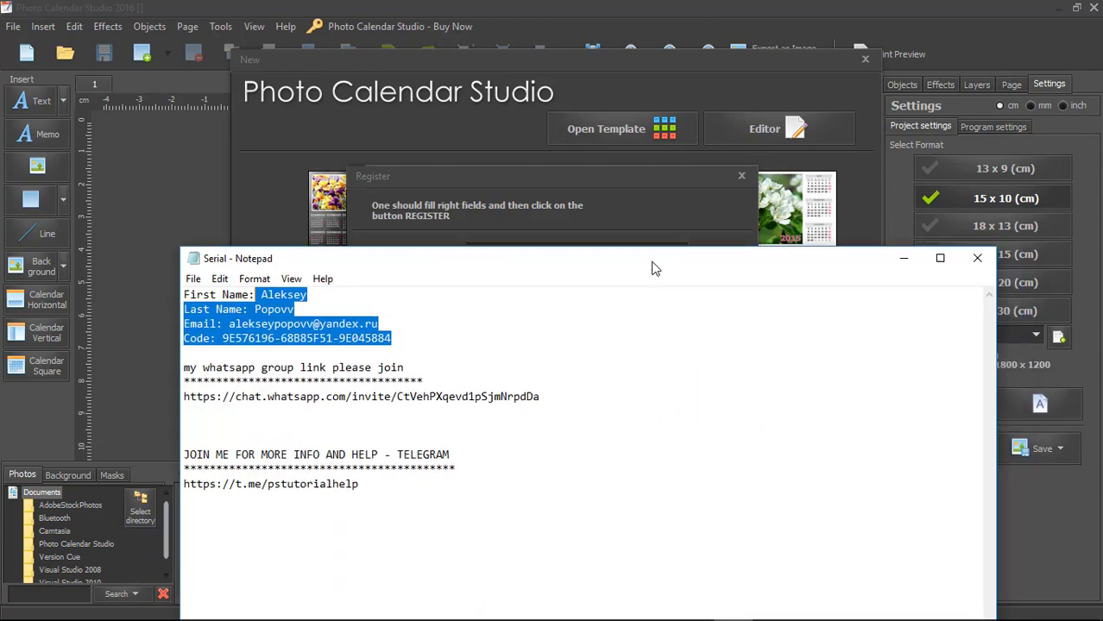
left_click(974, 264)
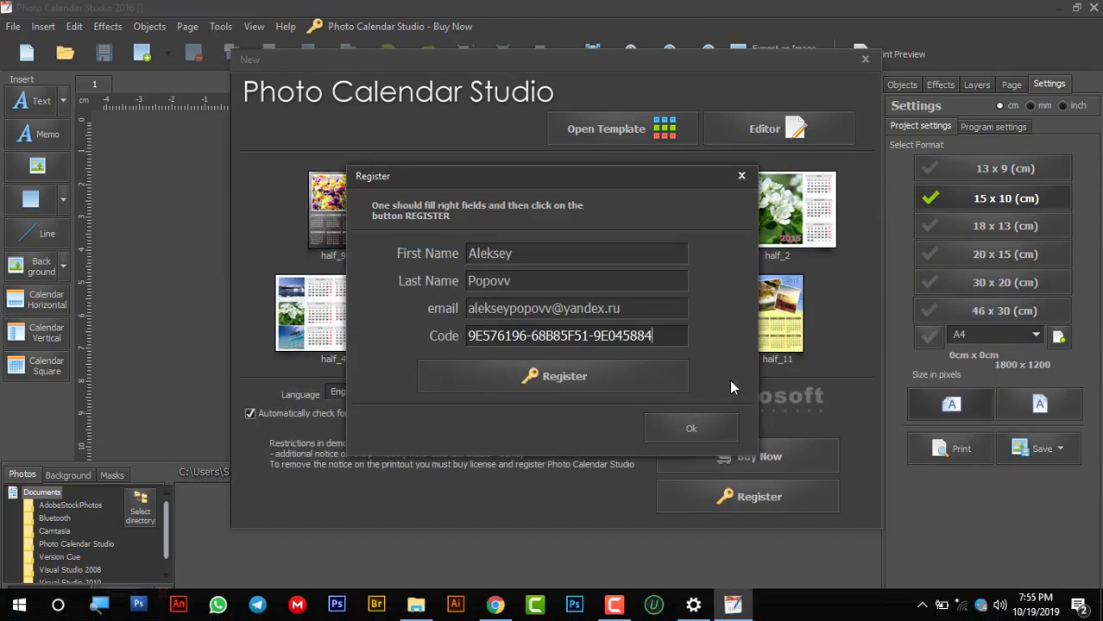
left_click(696, 430)
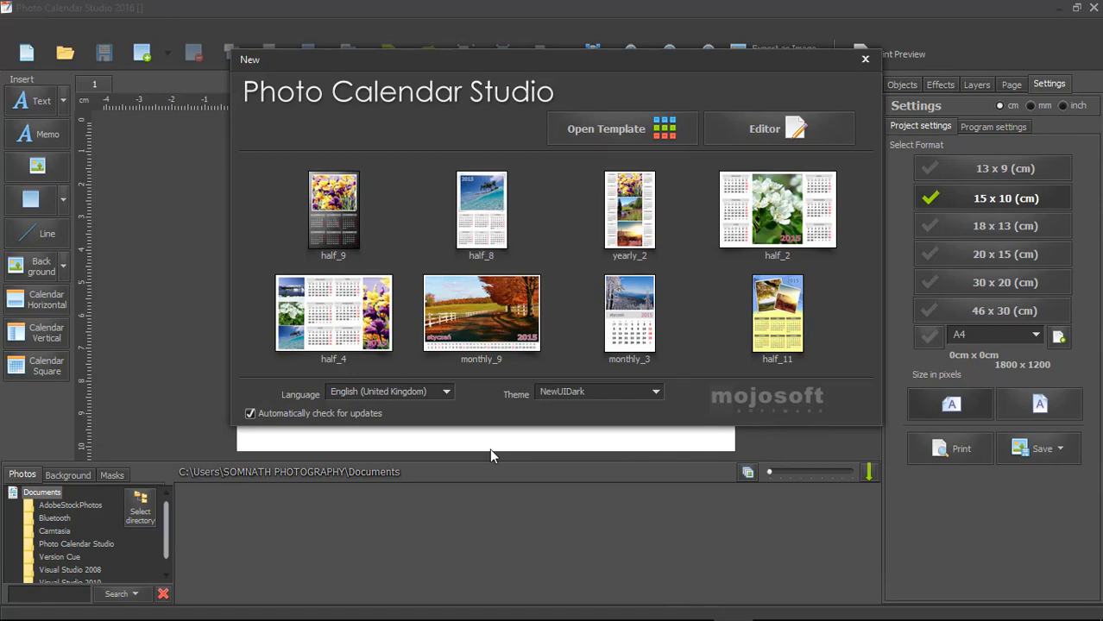
Step: Move the New window down slightly and untick 'Automatically check for updates'
left_click_drag(703, 67, 703, 115)
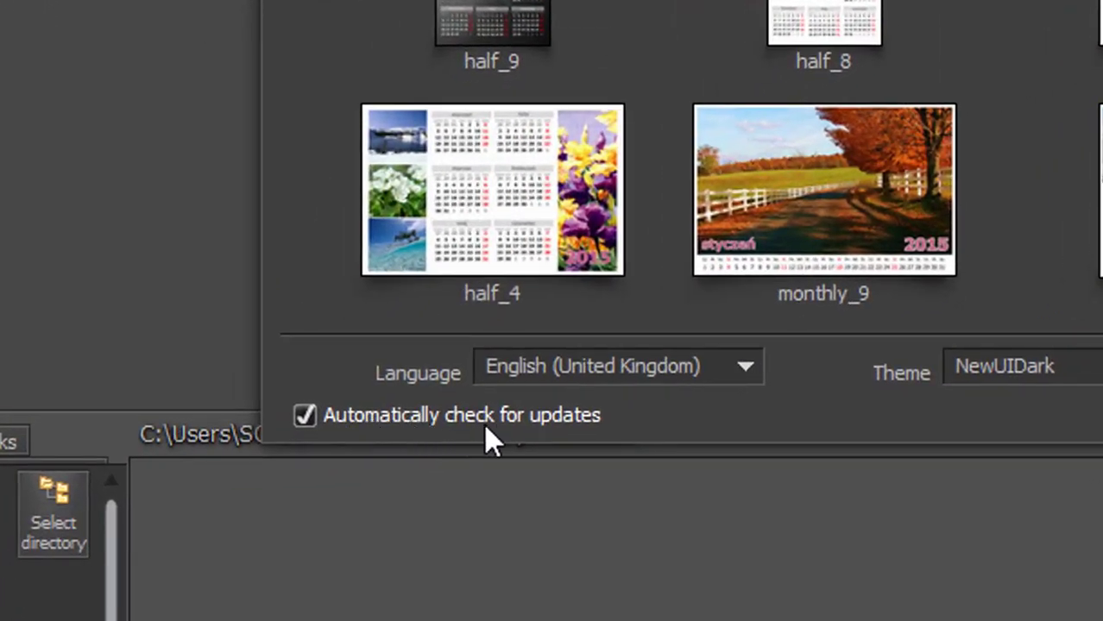
left_click(305, 417)
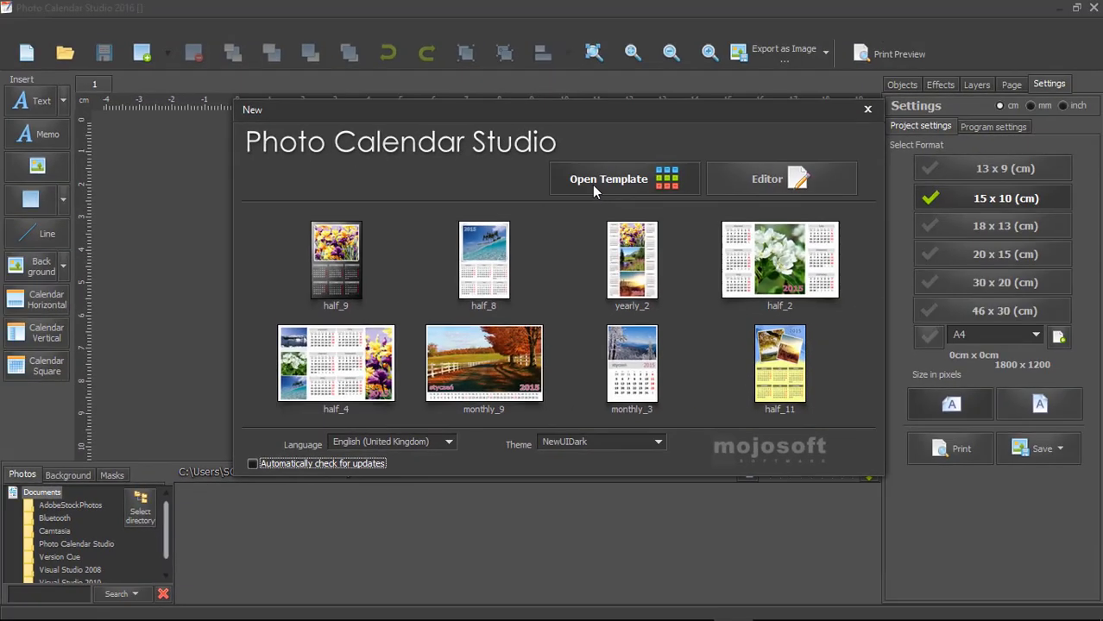
Step: Browse the Yearly, Monthly, 6-Month and 3-Month template folders, then open monthly_2.cst from Monthly
left_click(626, 182)
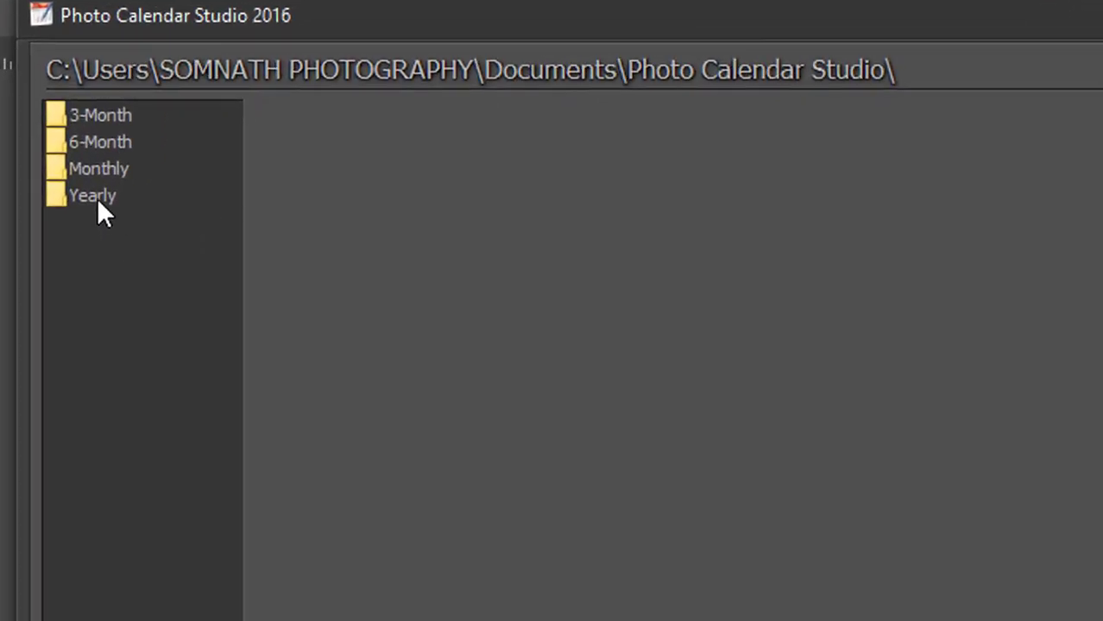
left_click(93, 195)
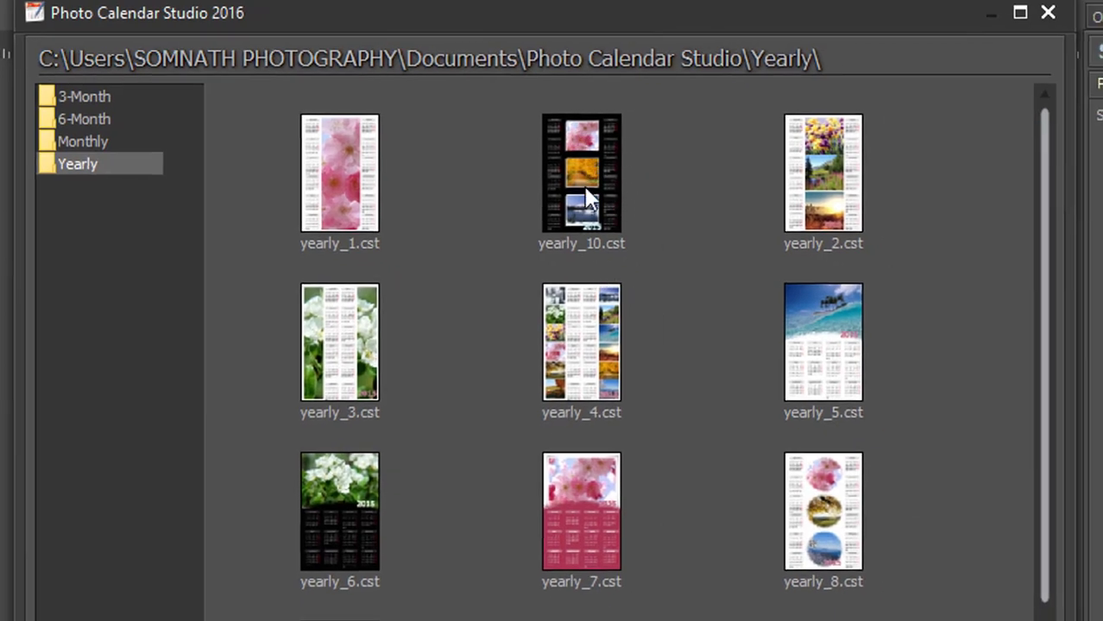
left_click(98, 143)
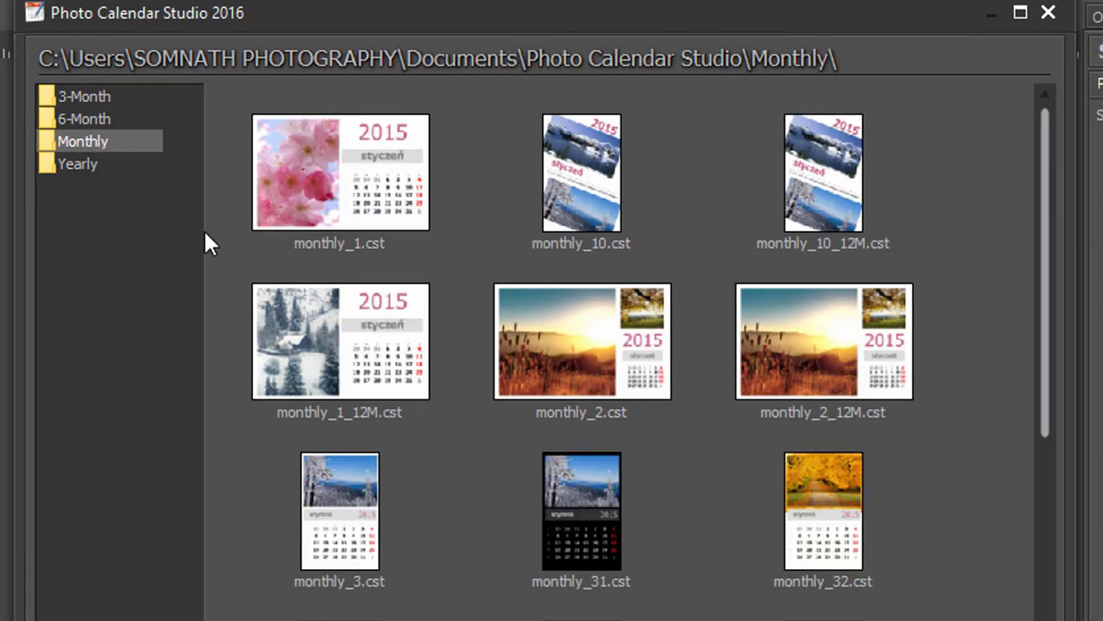
left_click(86, 119)
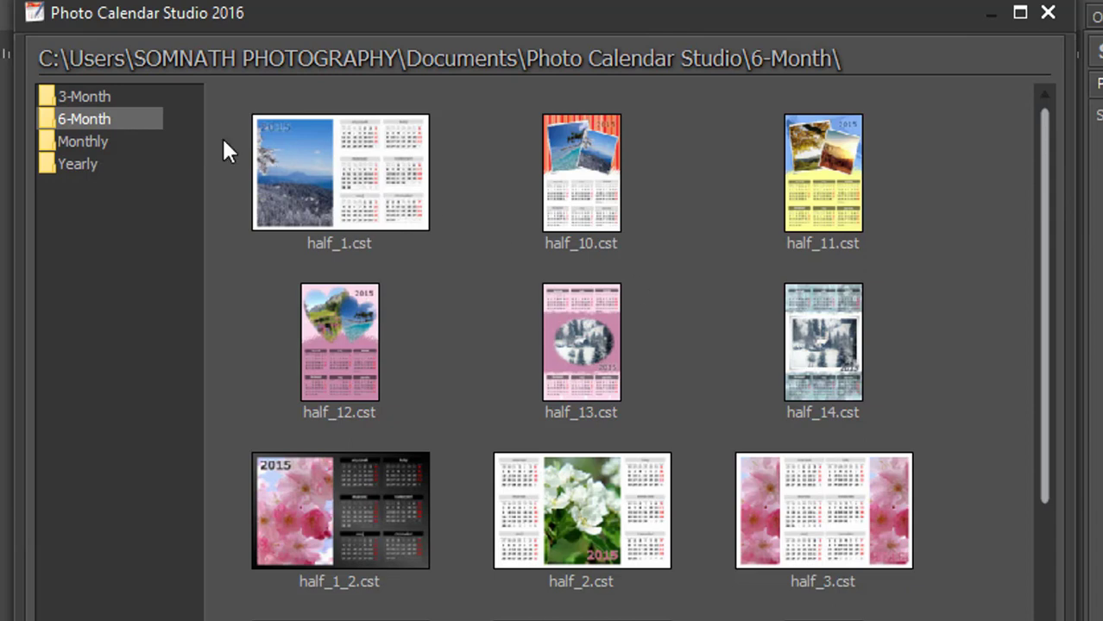
left_click(101, 102)
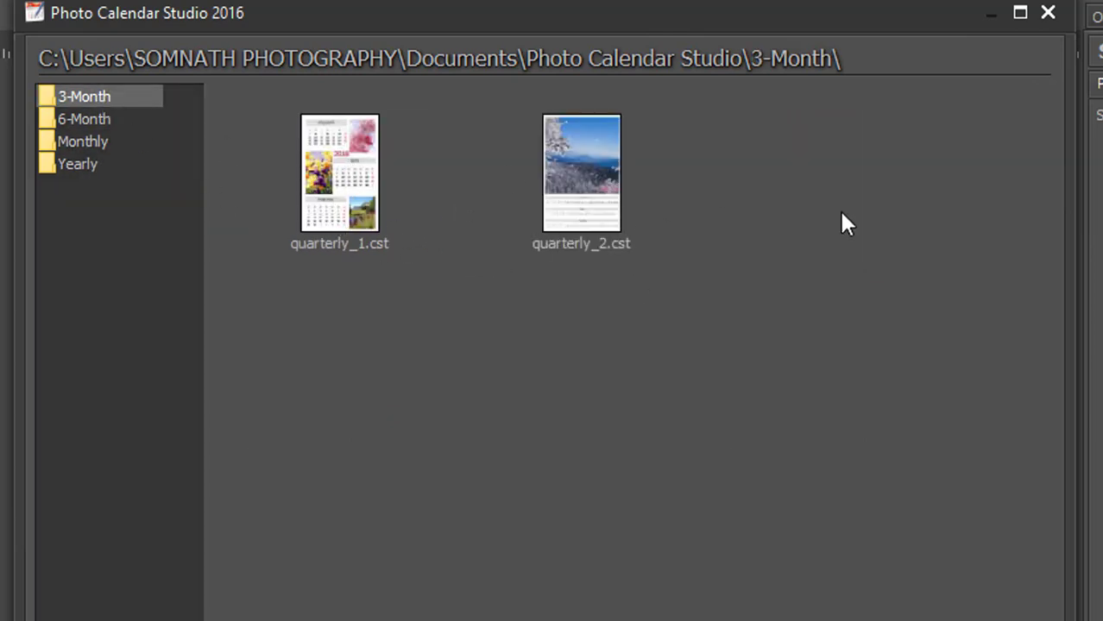
left_click(87, 141)
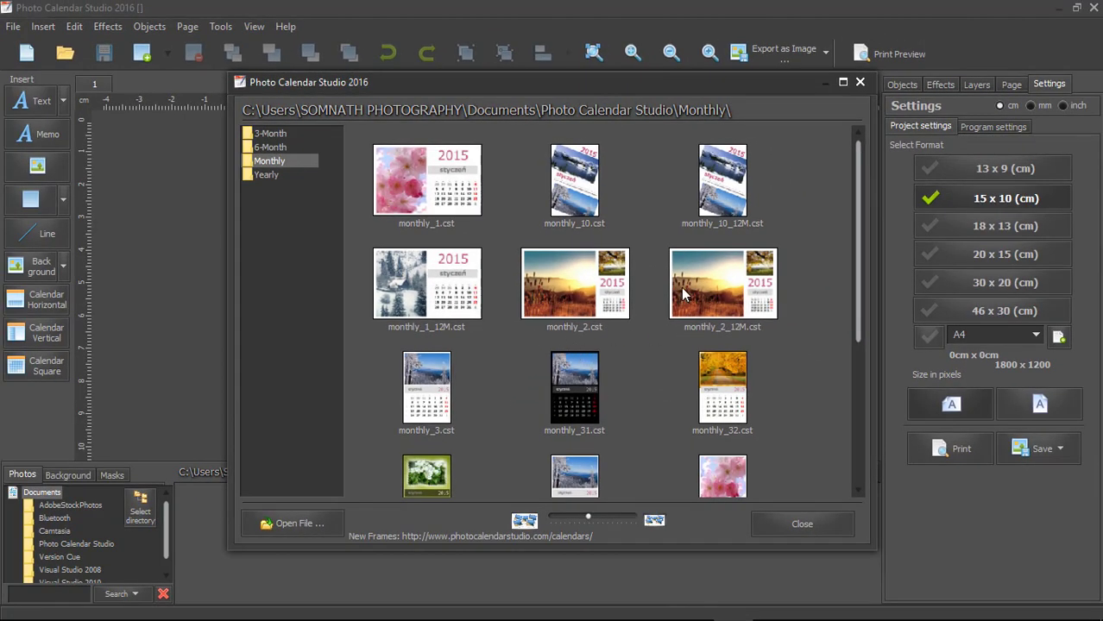
double_click(578, 300)
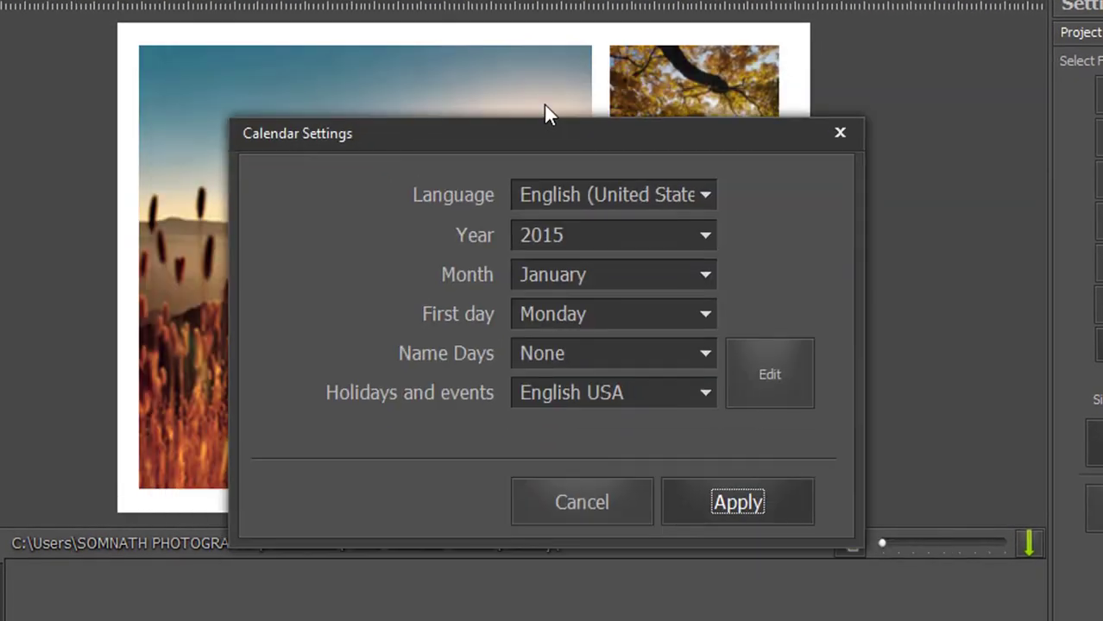
Step: Set the calendar to year 2020, January, with Monday as first weekday, and apply
left_click_drag(287, 112, 471, 130)
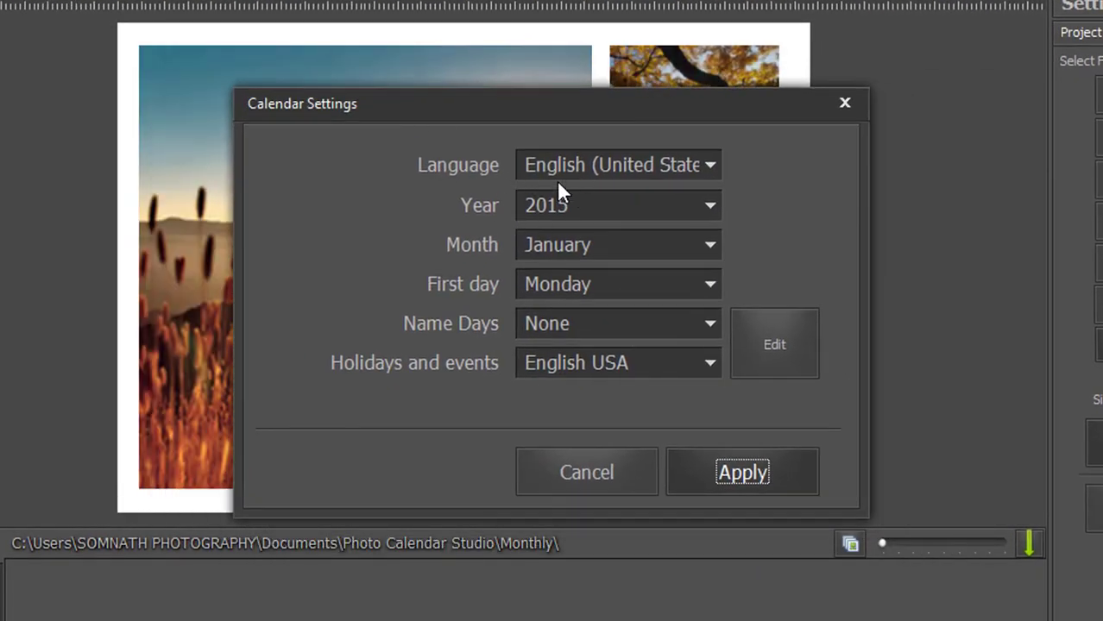
left_click(708, 207)
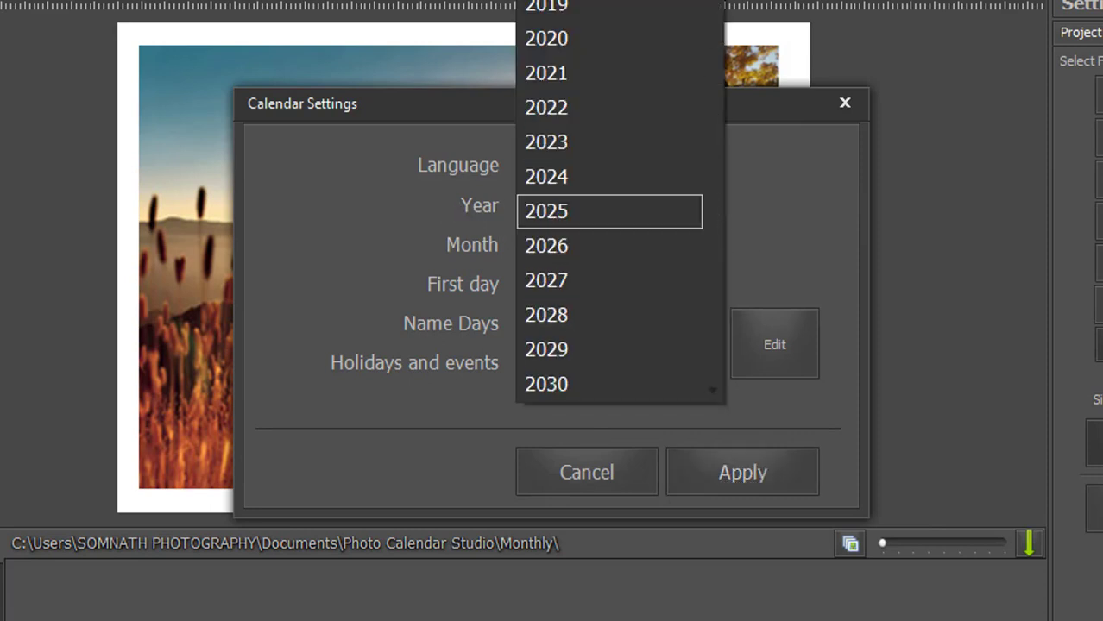
scroll(621, 207, "down", 1)
left_click_drag(713, 35, 699, 382)
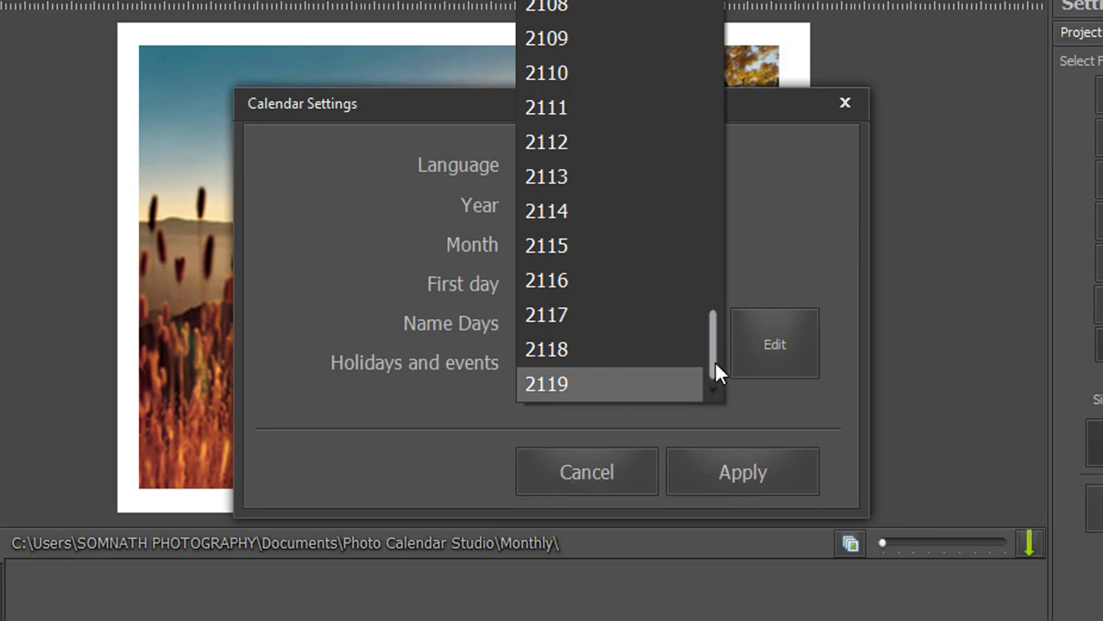
left_click_drag(712, 359, 717, 2)
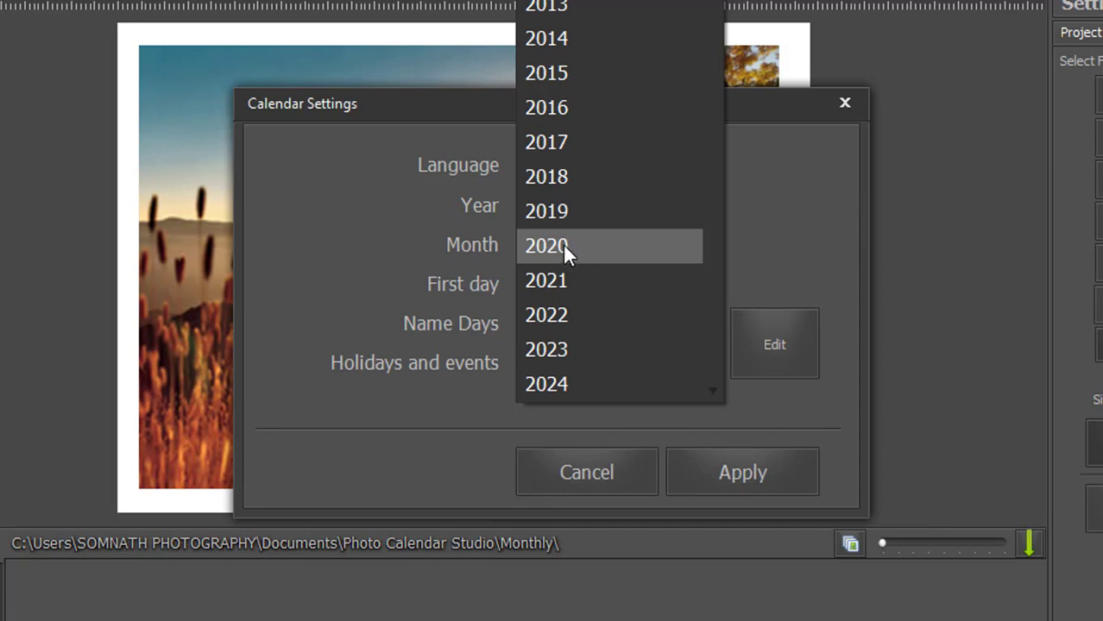
left_click(561, 244)
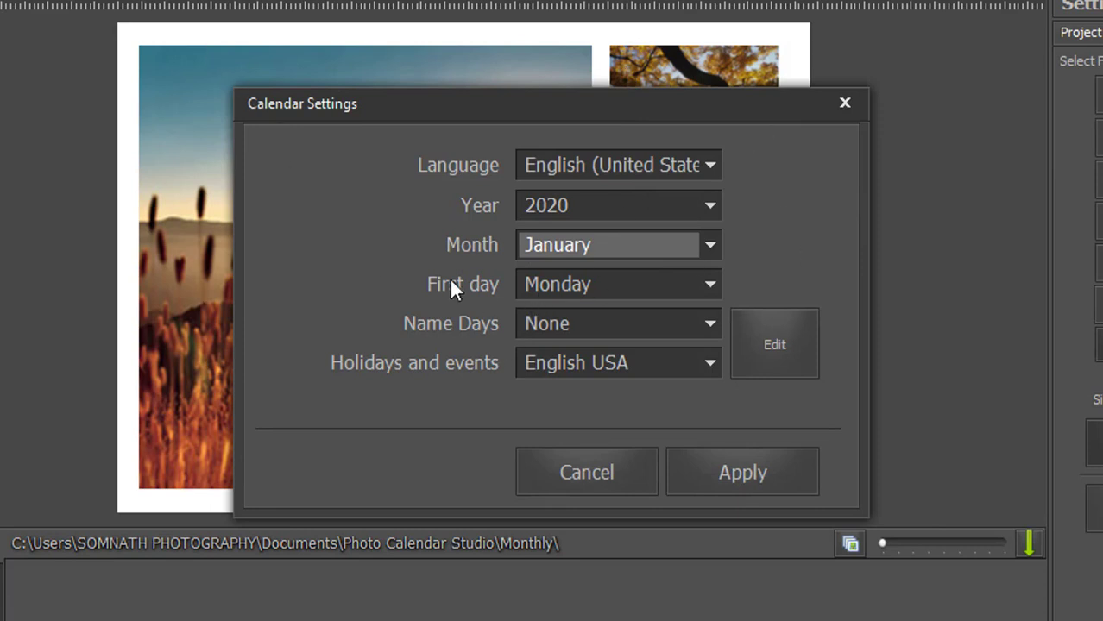
left_click(708, 285)
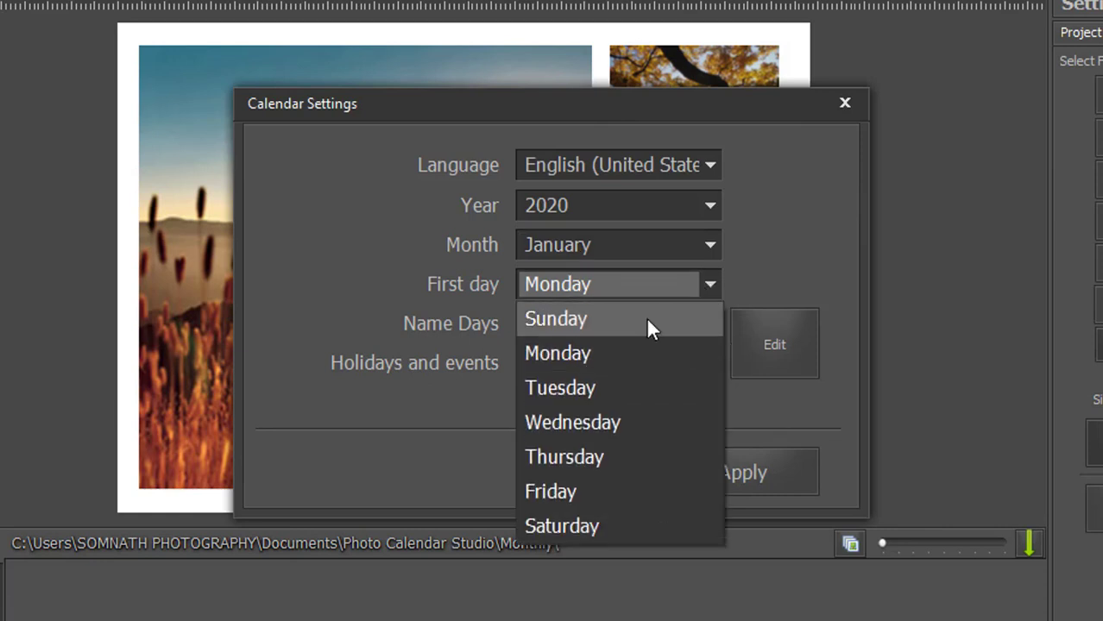
left_click(619, 361)
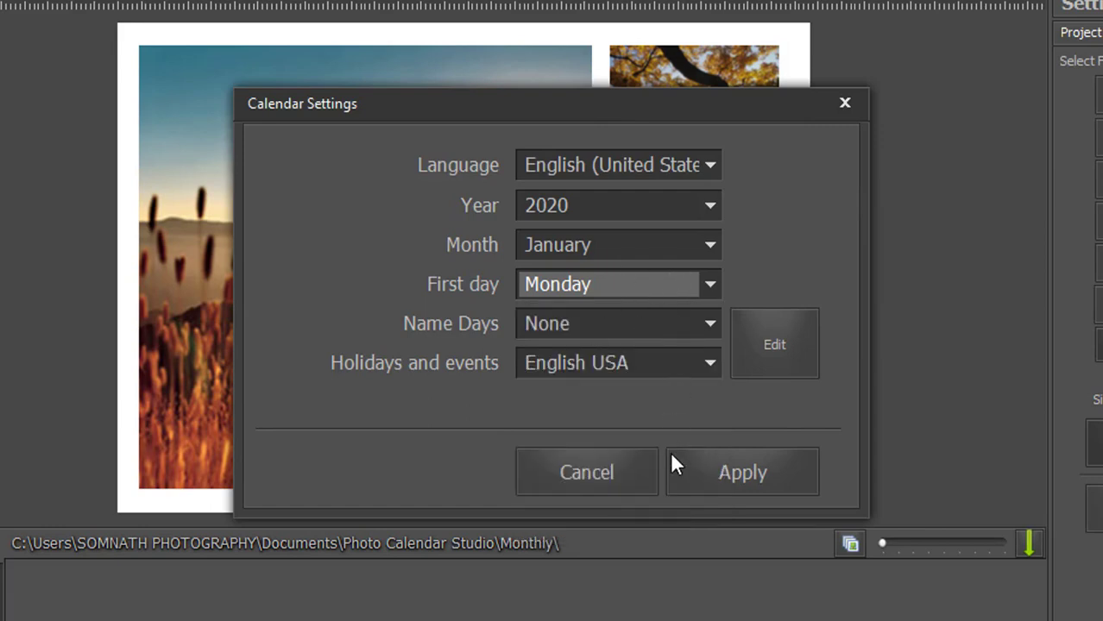
left_click(744, 474)
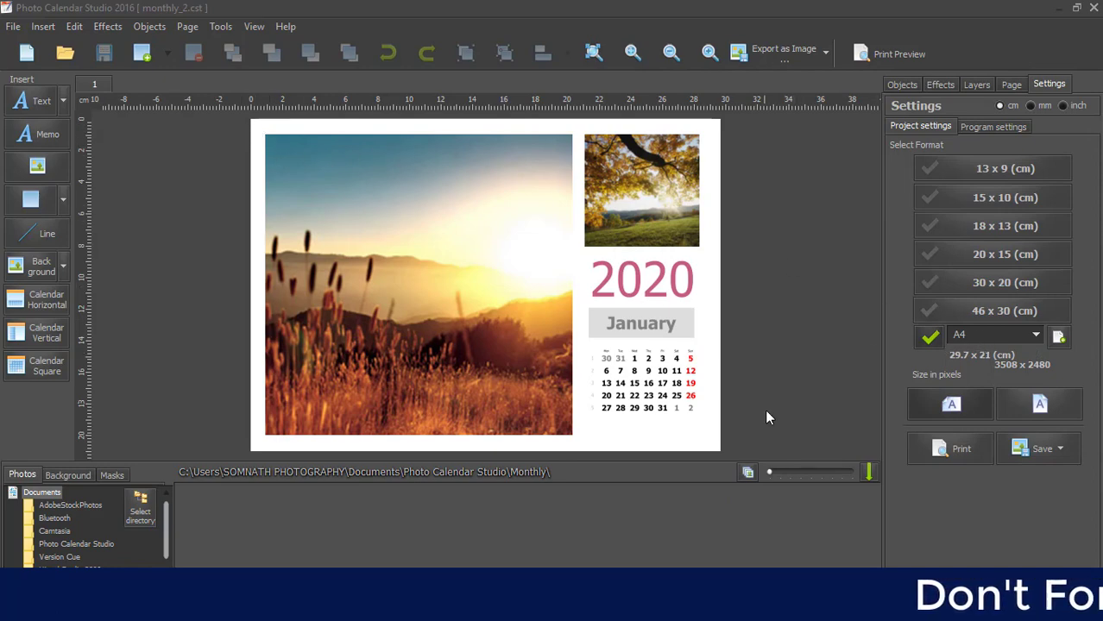
Step: Set the page format to A4 (29.7 × 21 cm) and show the background image library
left_click(1036, 337)
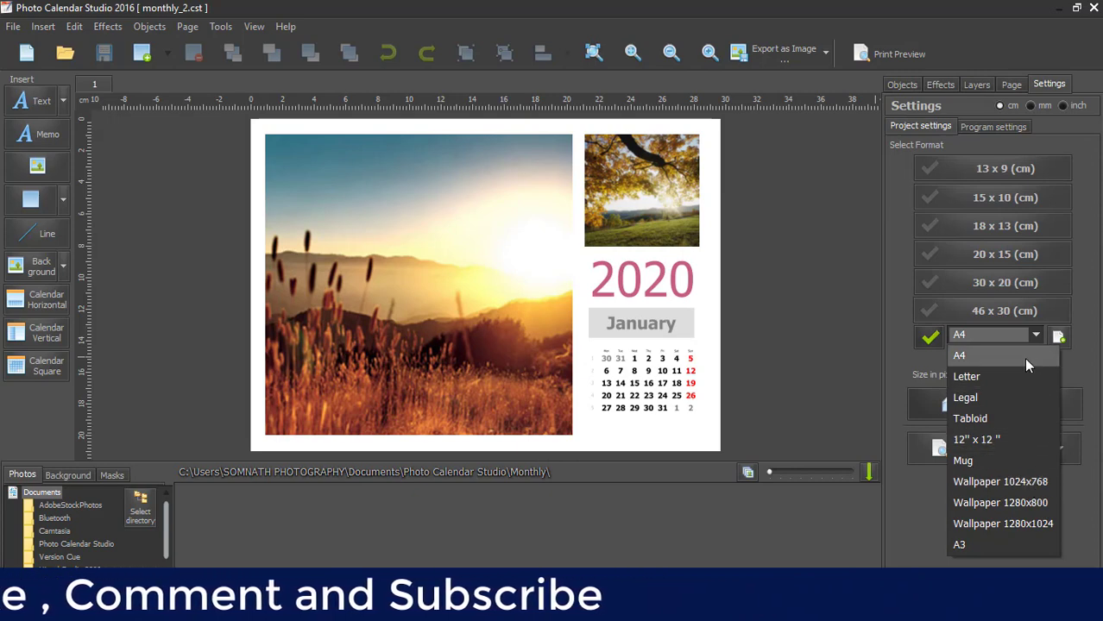
left_click(990, 361)
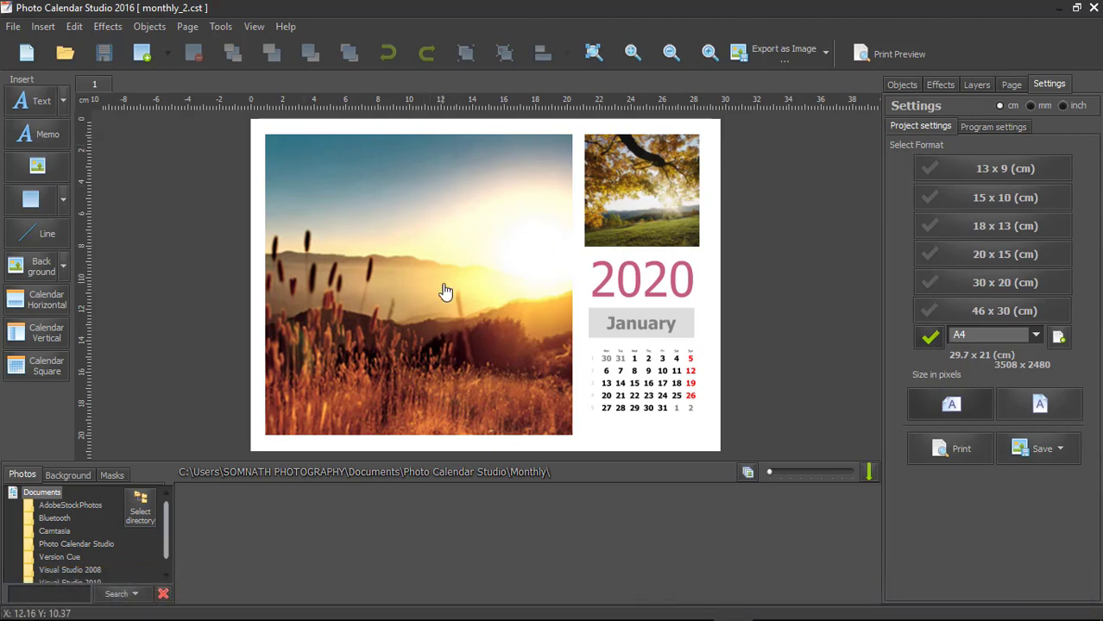
left_click(70, 475)
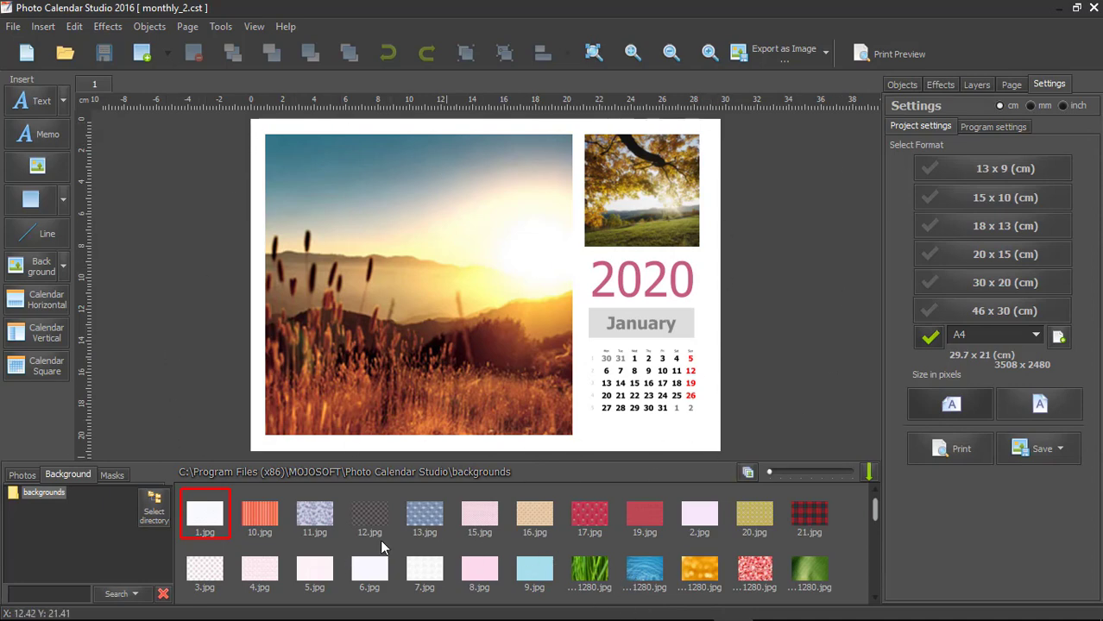
Step: Try backgrounds 13.jpg, 15.jpg and a blue image, then settle on dark red background-68622_1280.jpg
double_click(433, 515)
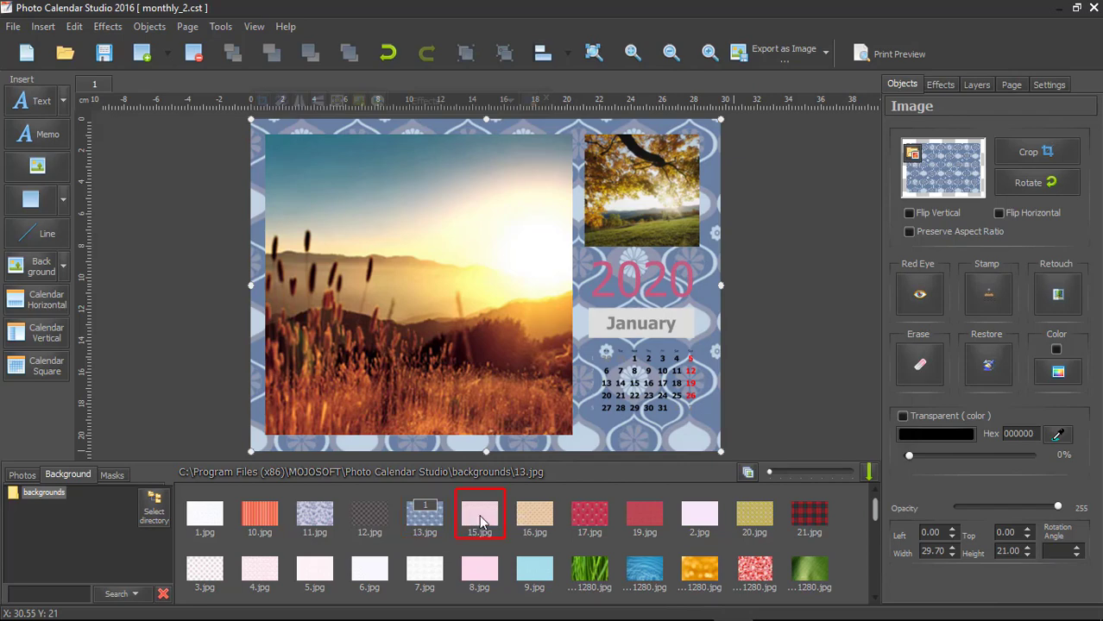
double_click(481, 518)
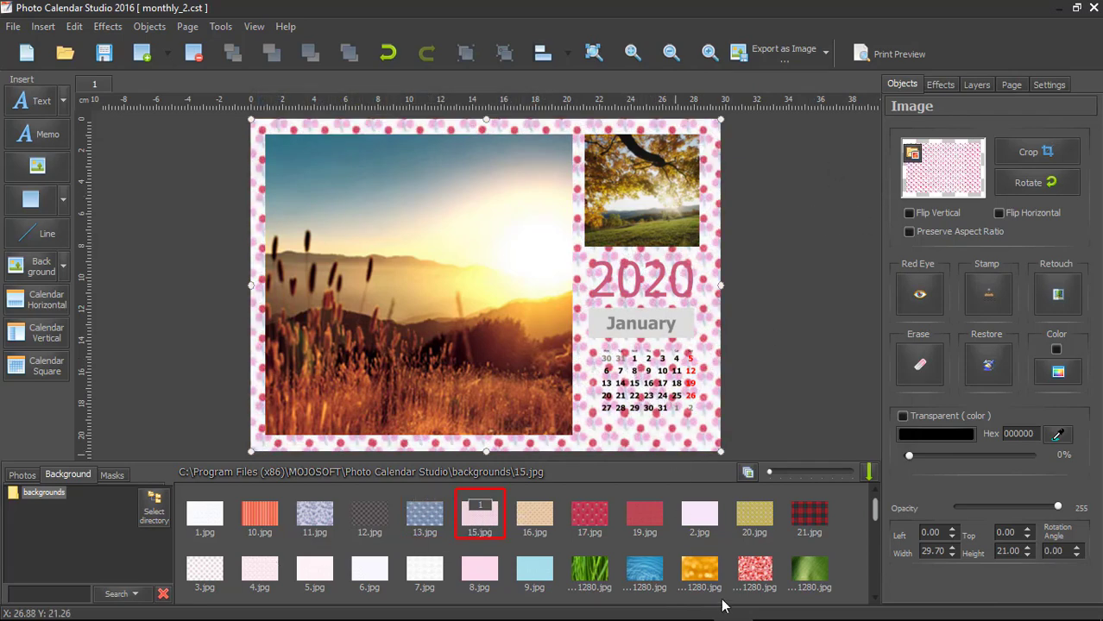
scroll(699, 557, "down", 3)
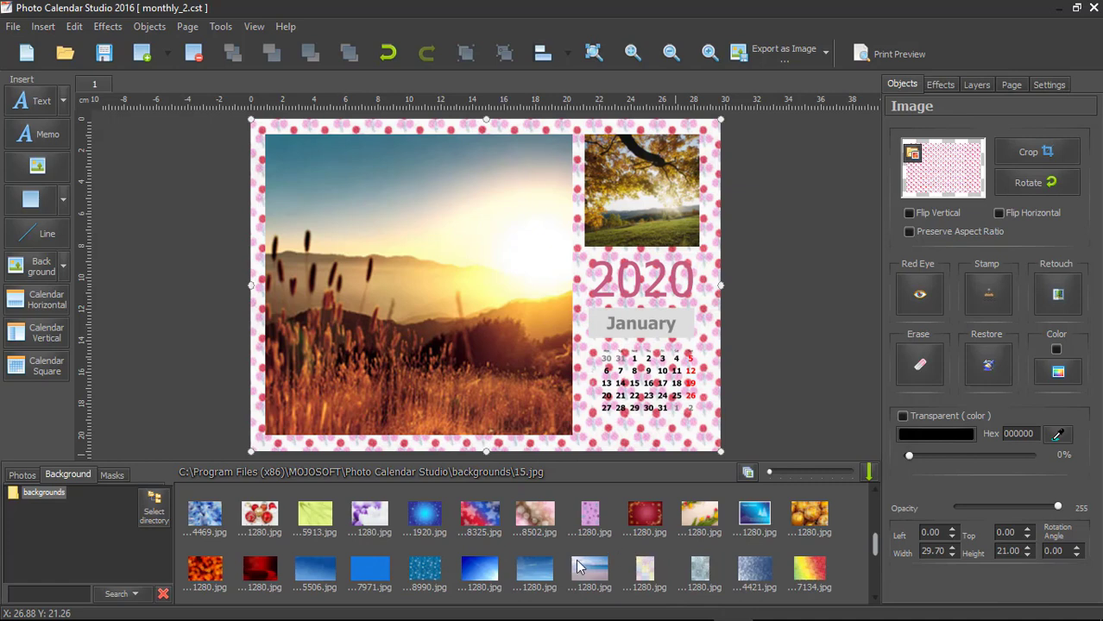
double_click(484, 570)
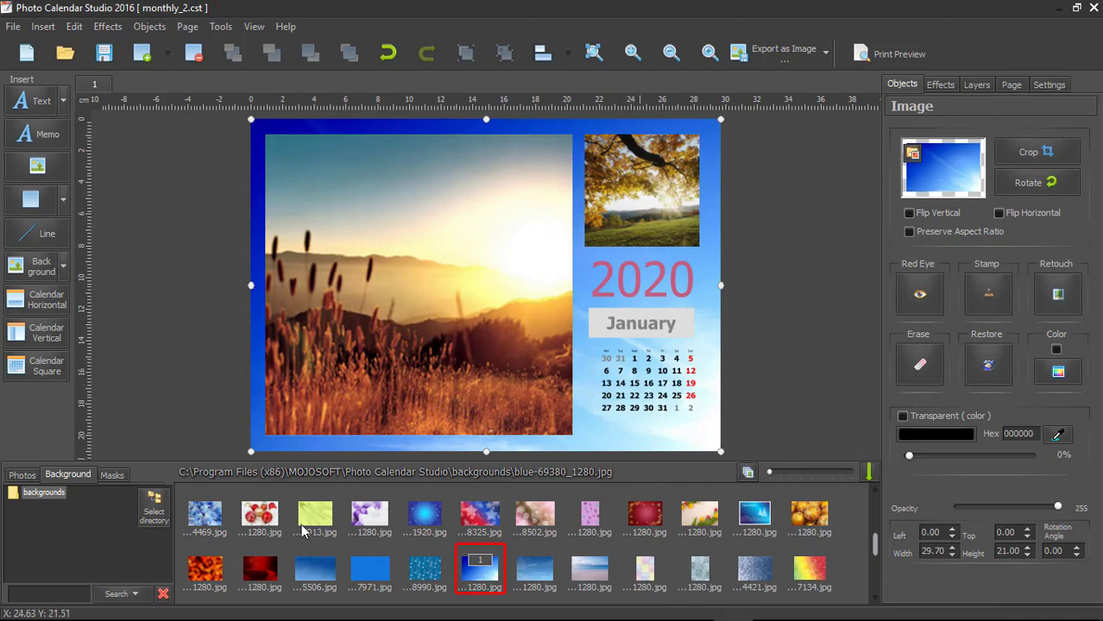
double_click(267, 569)
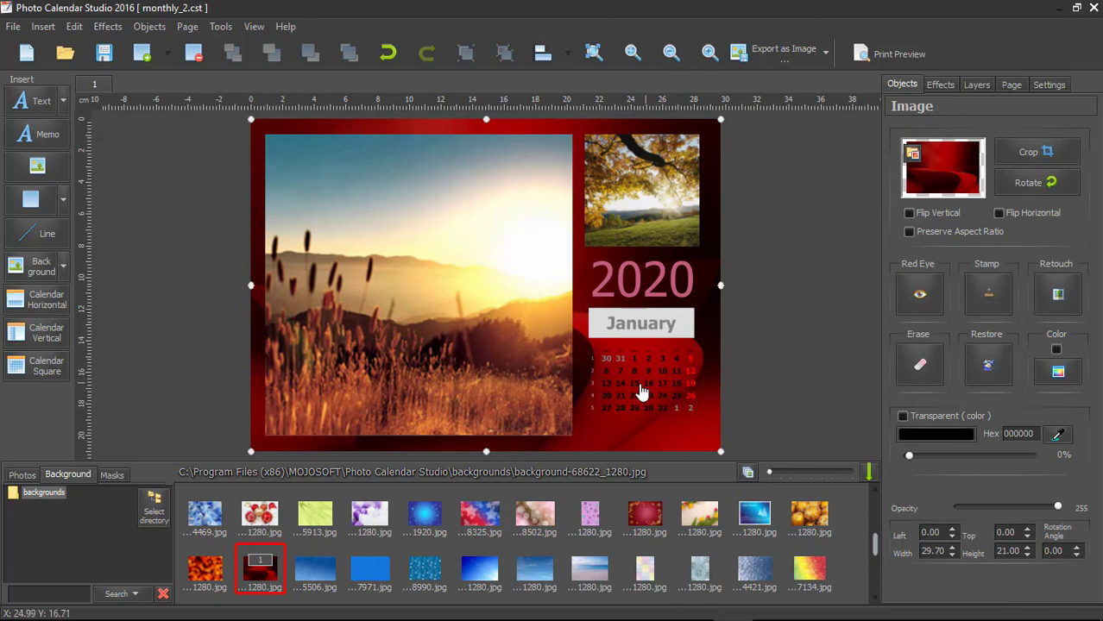
left_click(446, 252)
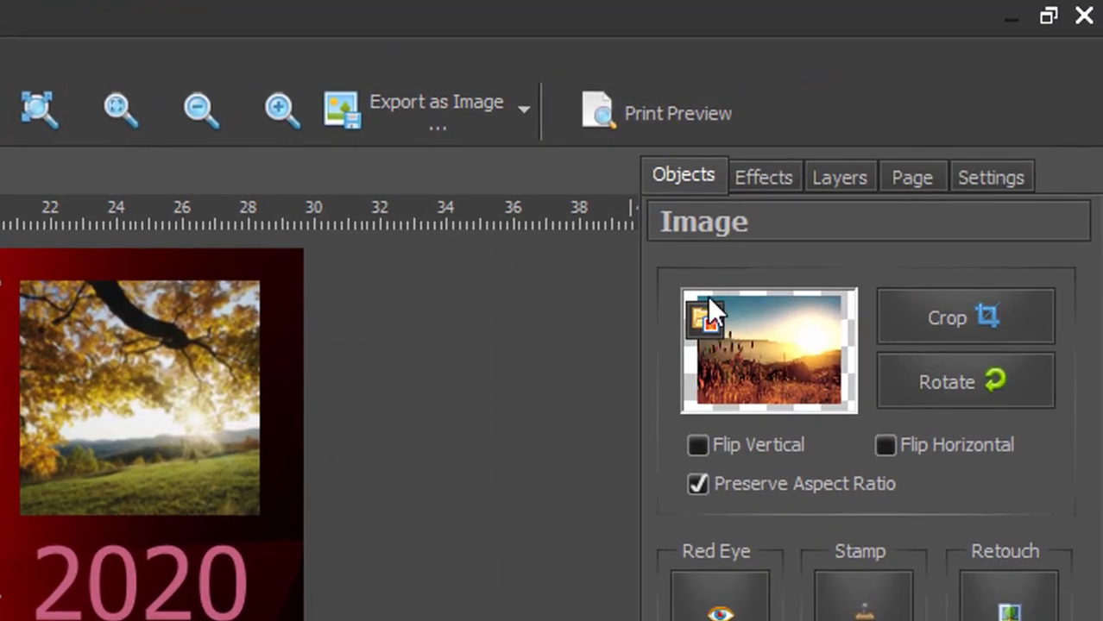
Step: Swap the main sunset photo for DSC_0024 from Desktop > Wedding Images > New folder
left_click(708, 317)
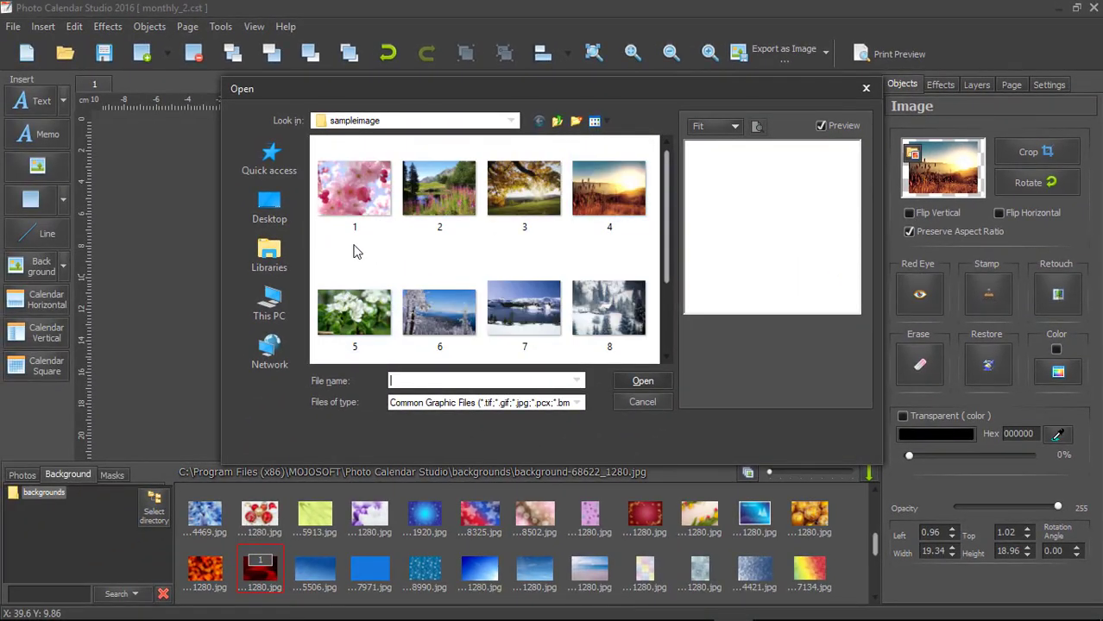
mouse_move(666, 228)
left_mouse_down()
mouse_move(669, 315)
mouse_move(677, 188)
left_mouse_up()
left_click(270, 211)
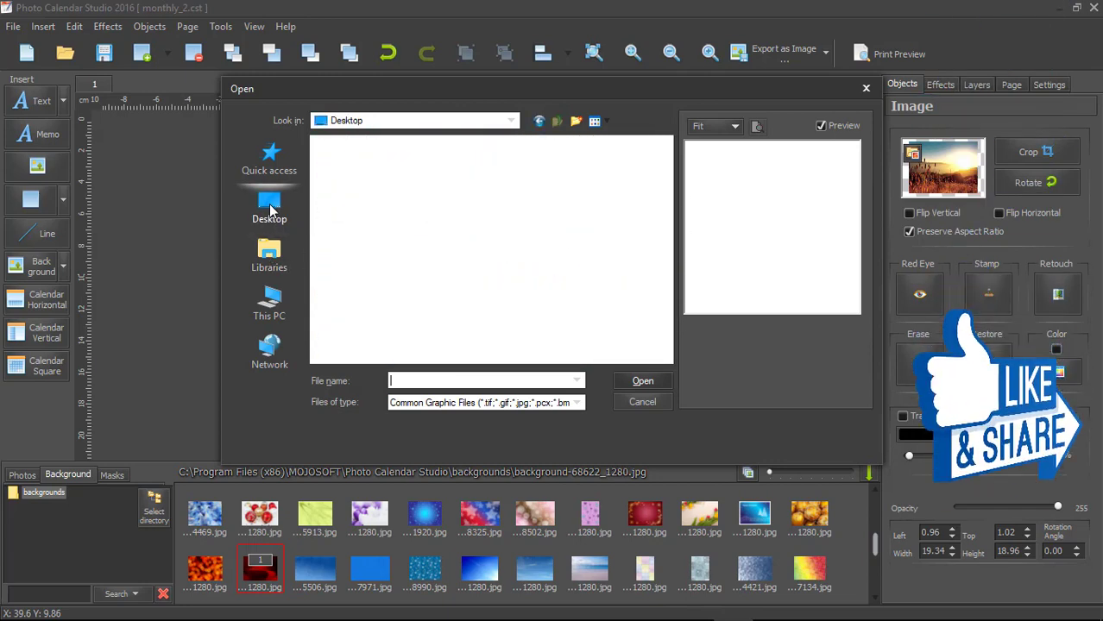
left_click_drag(664, 192, 671, 257)
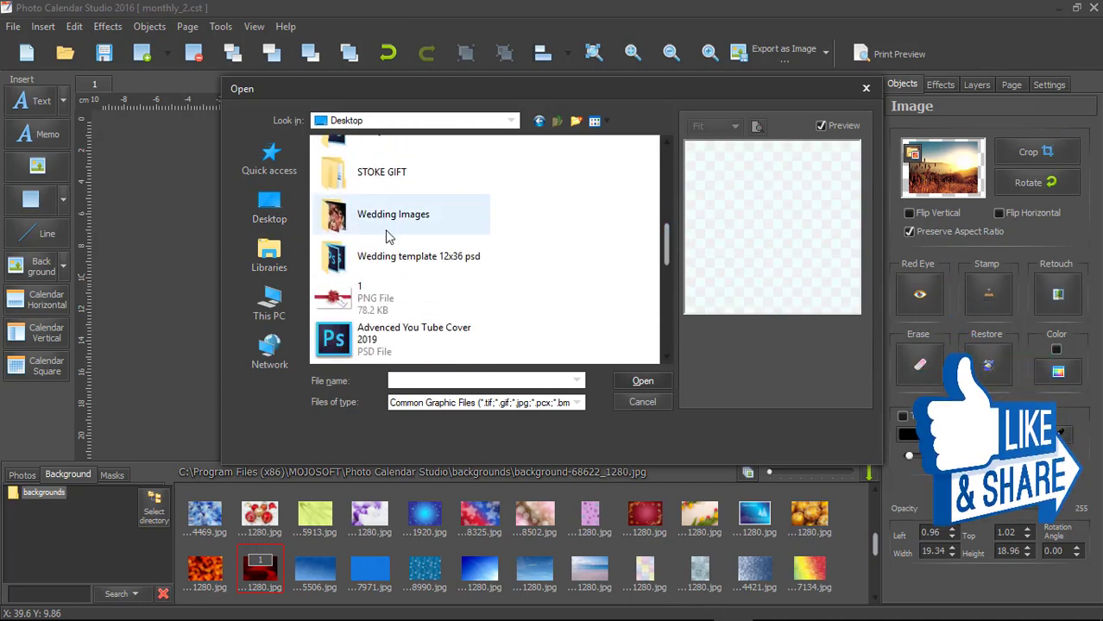
double_click(385, 229)
double_click(354, 186)
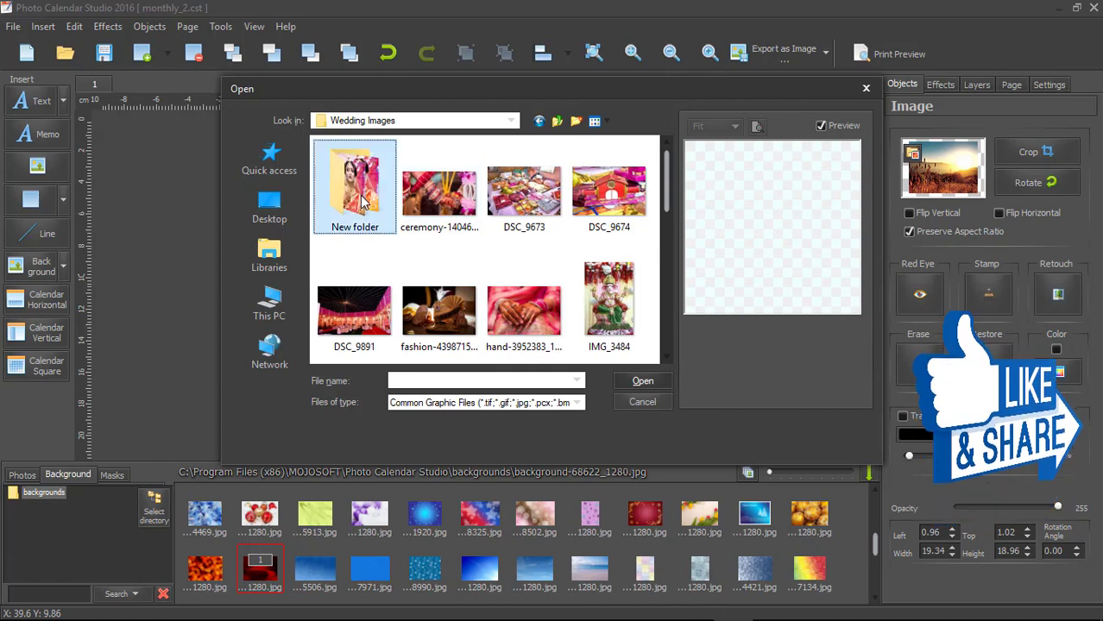
left_click(439, 188)
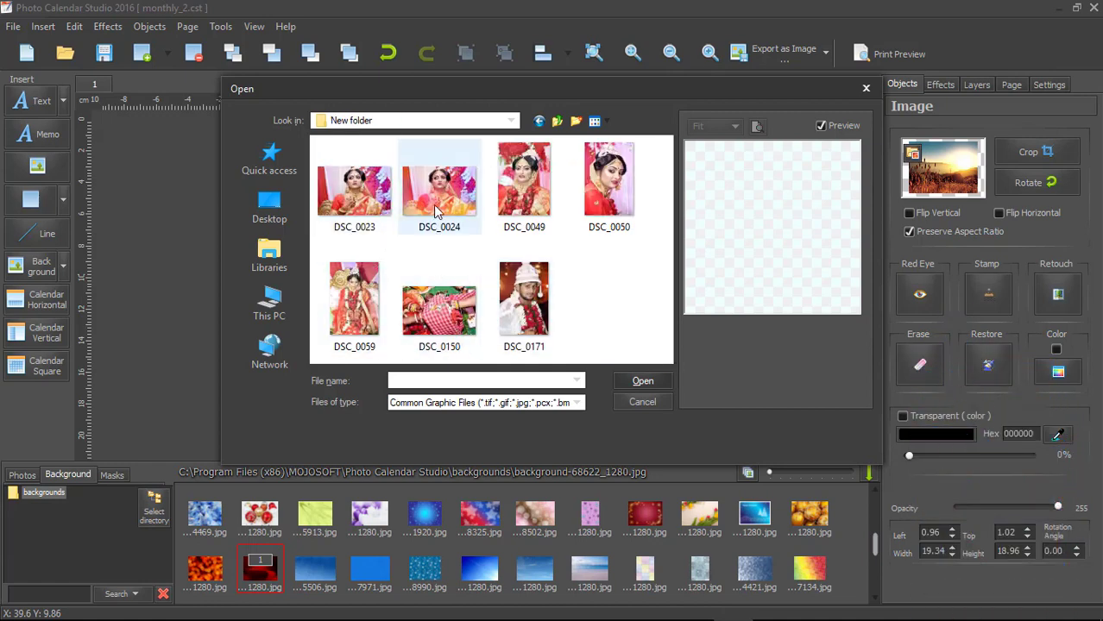
left_click(643, 382)
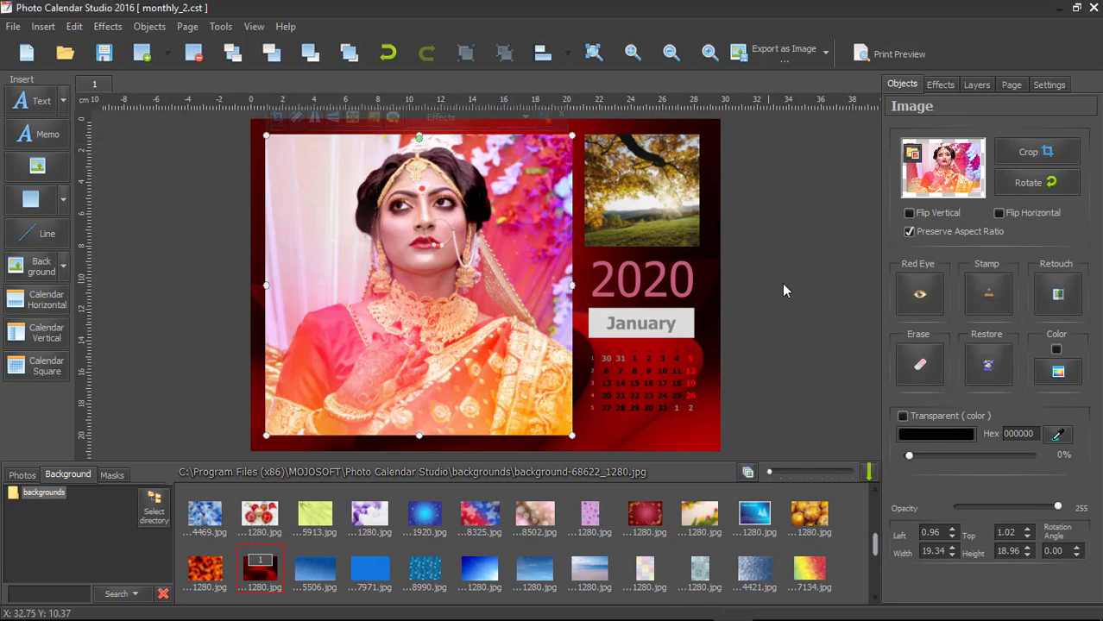
Step: Crop the bride portrait to a tighter frame around her
left_click(1051, 155)
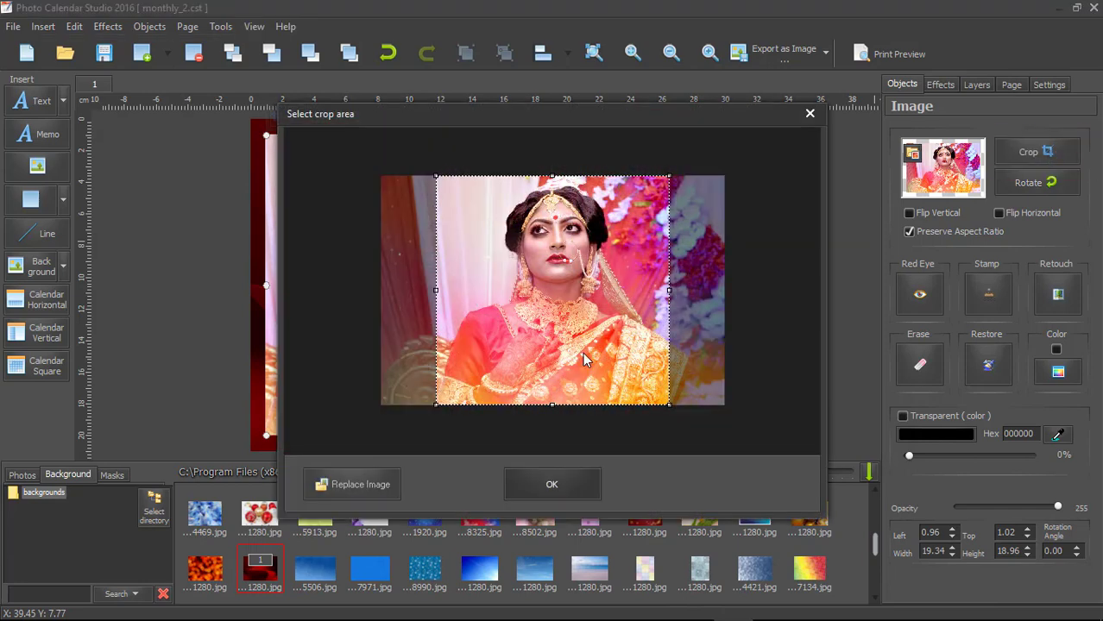
left_click_drag(582, 352, 591, 354)
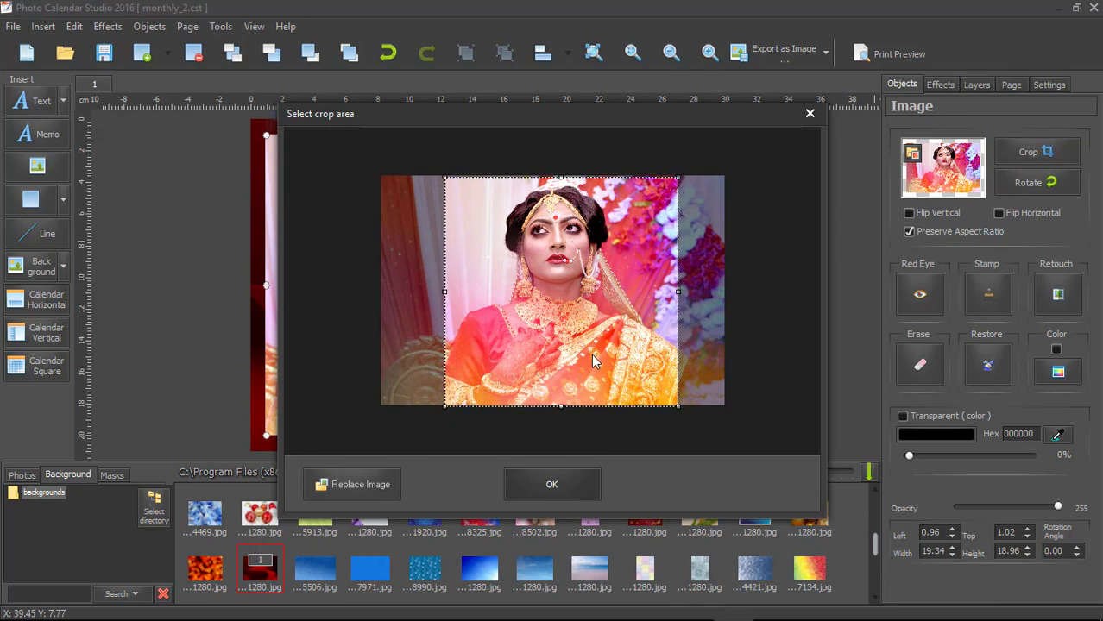
left_click_drag(679, 408, 639, 374)
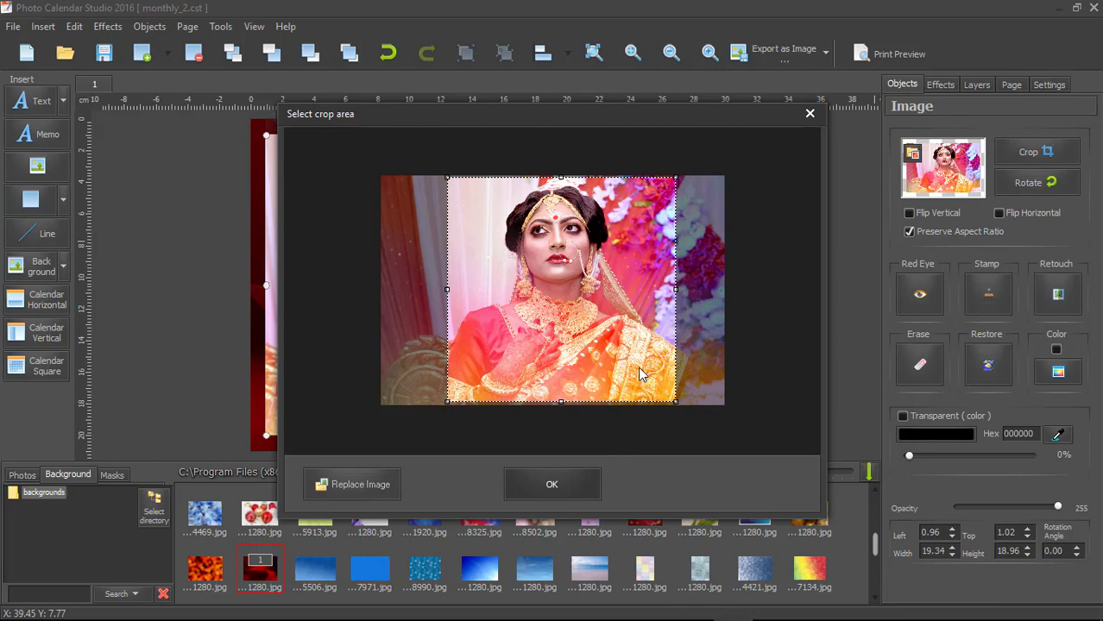
left_click(553, 485)
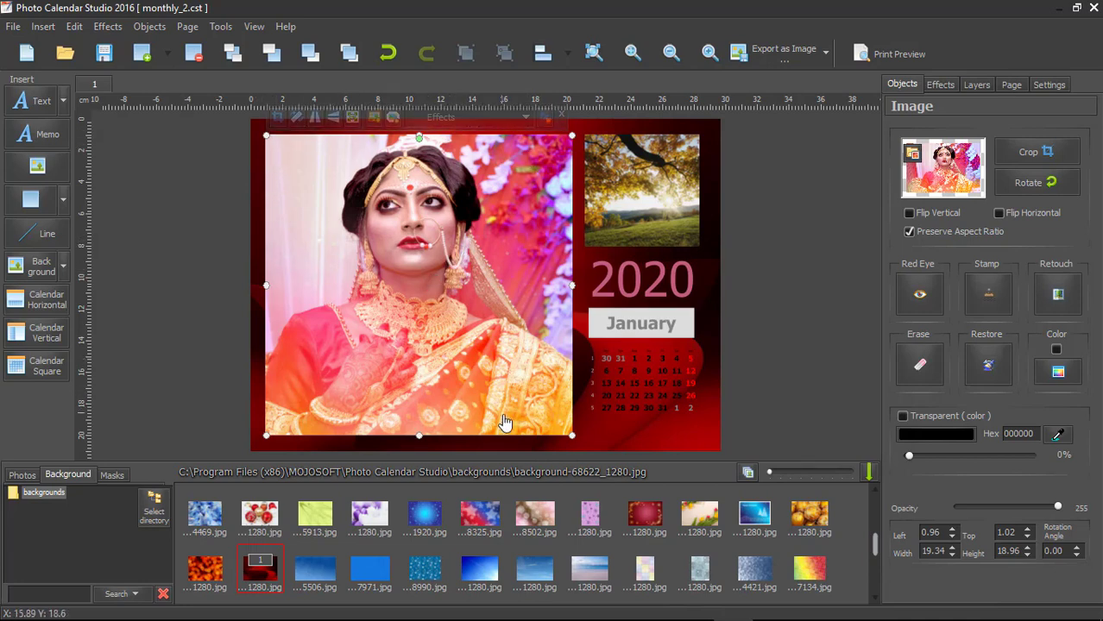
Step: After trying masks like 13.png, 10.png, 2.jpg and m3.jpg, apply the rough-edged a6.png mask
left_click(110, 475)
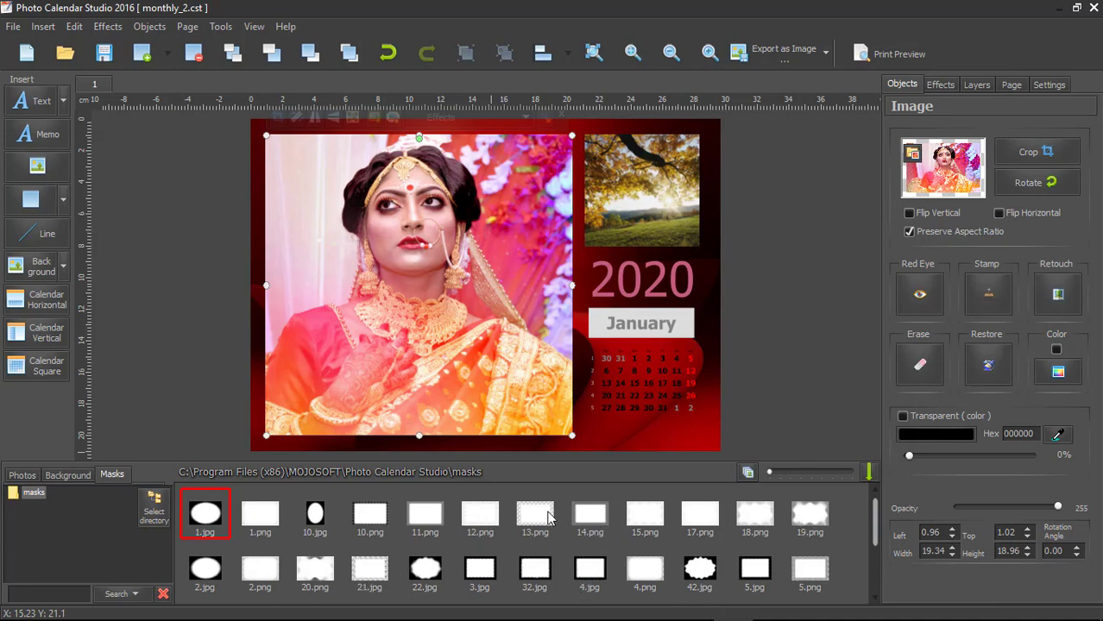
left_click(547, 516)
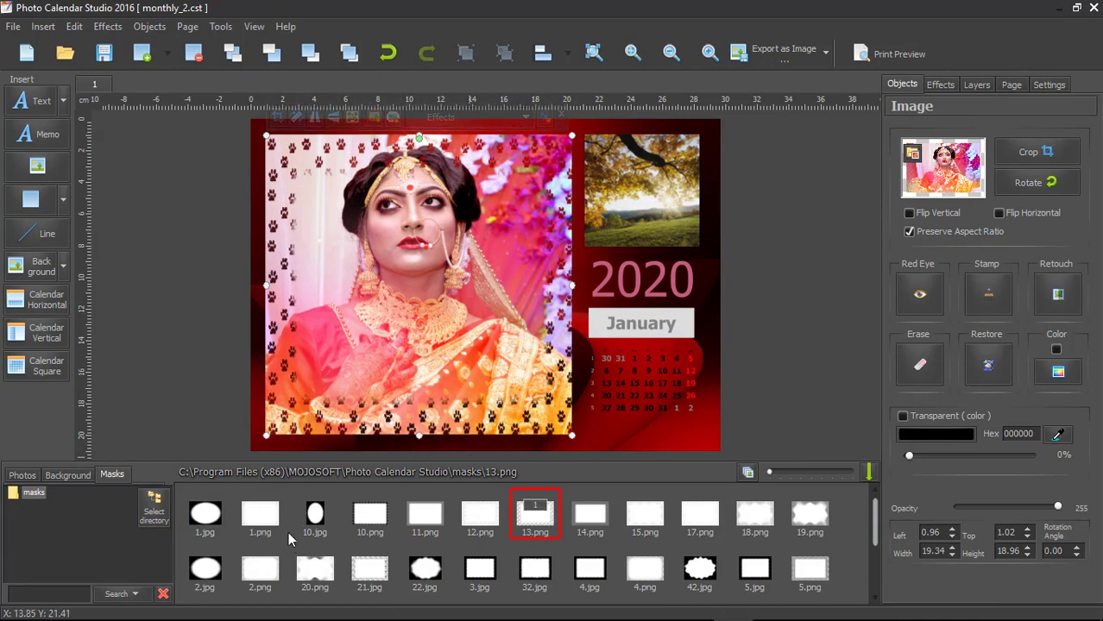
left_click(377, 520)
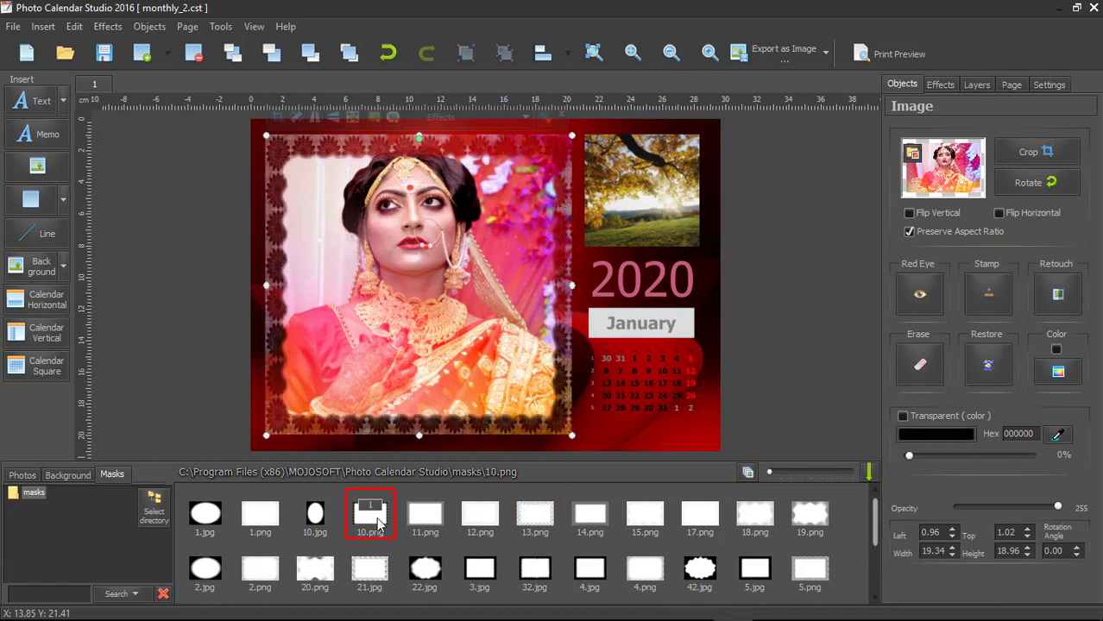
left_click(815, 518)
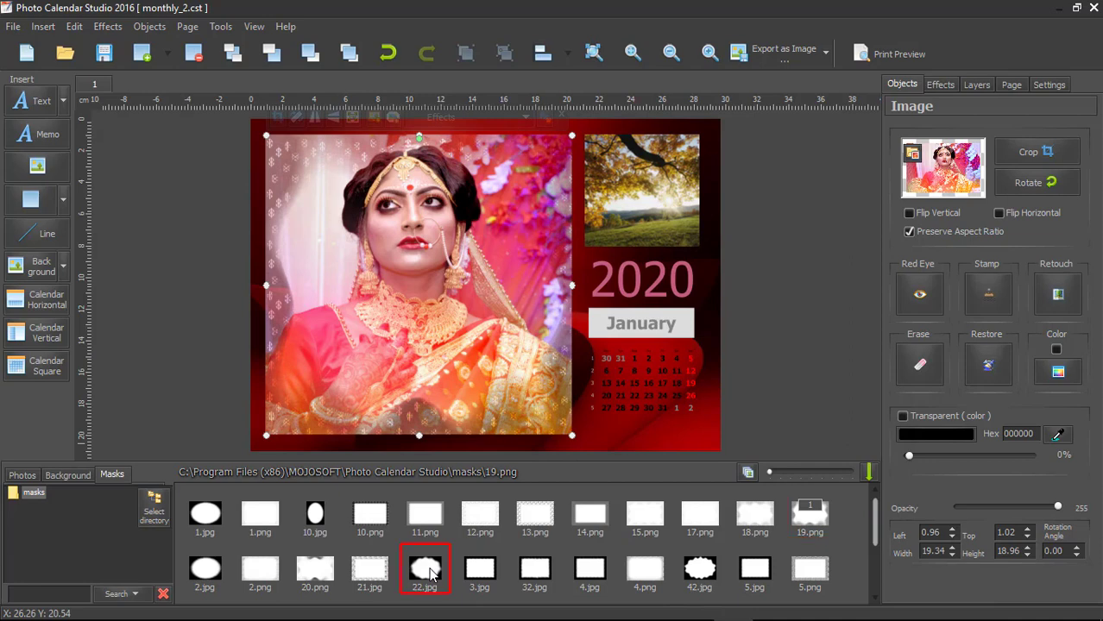
left_click(432, 574)
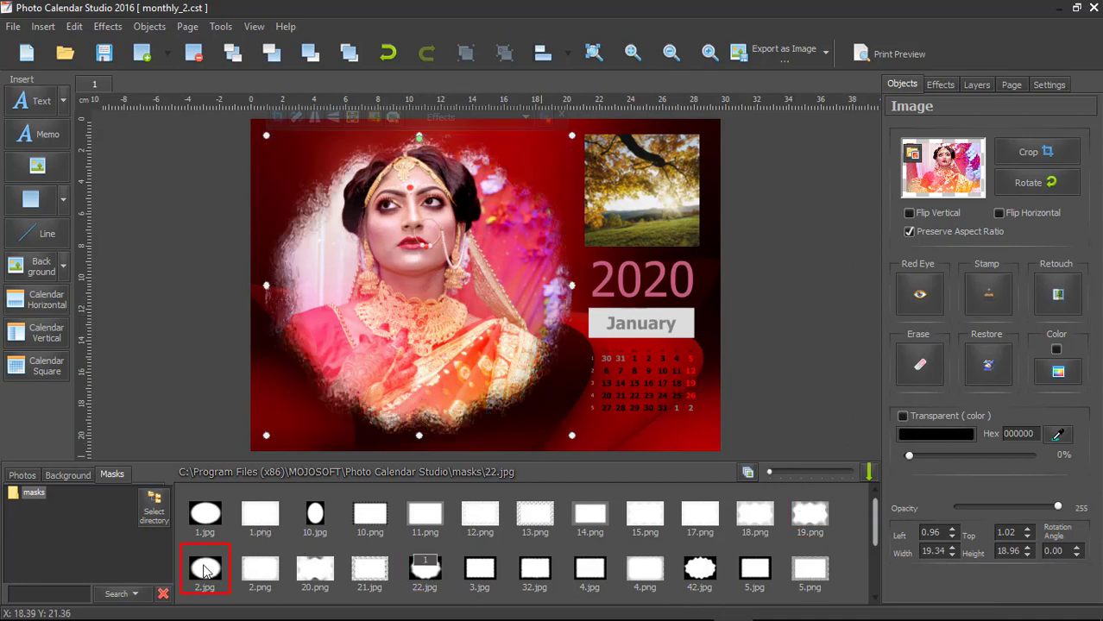
left_click(205, 571)
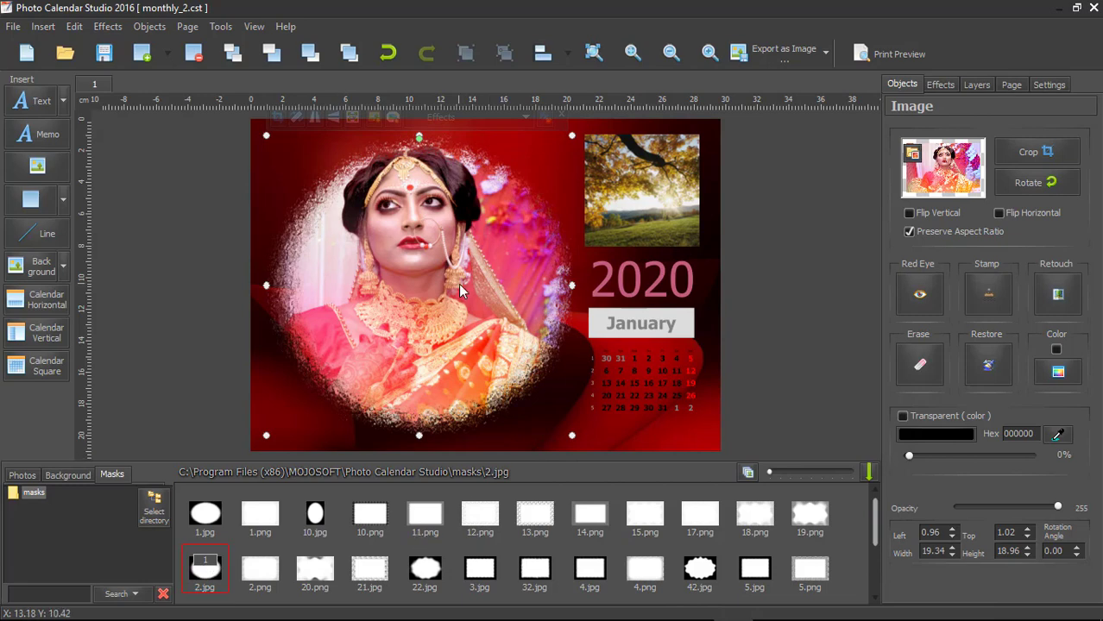
left_click(260, 515)
left_click(315, 515)
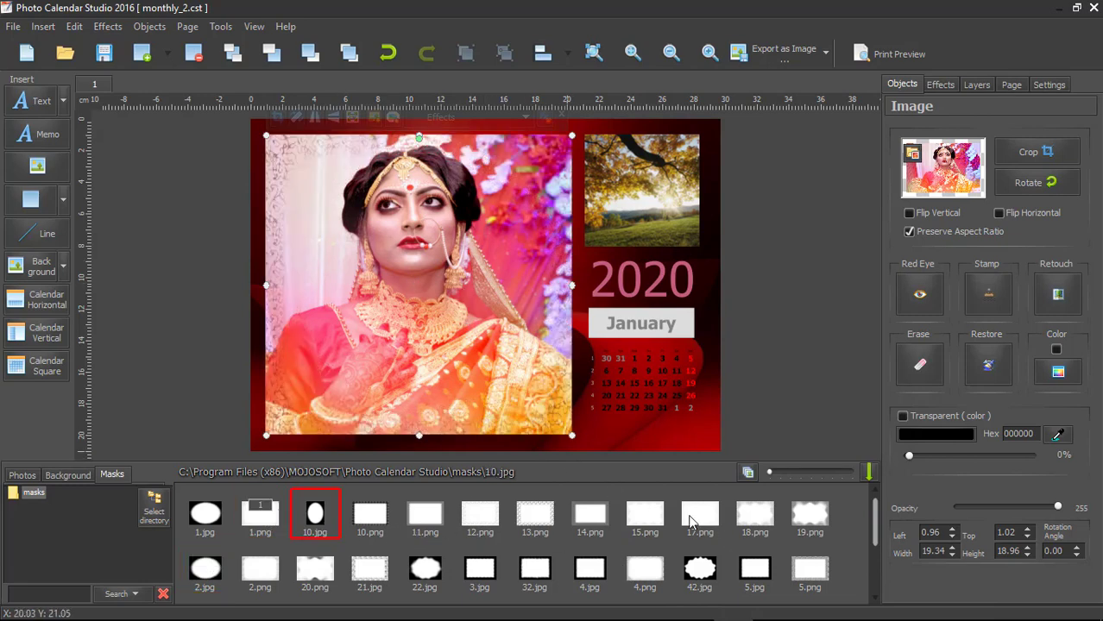
scroll(738, 549, "down", 3)
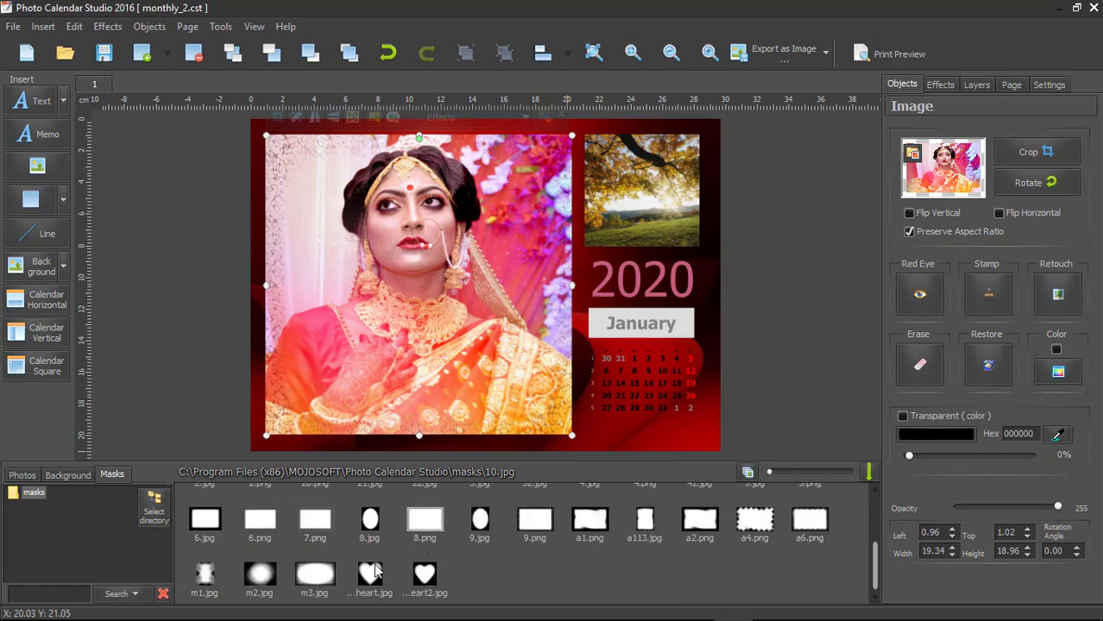
left_click(317, 587)
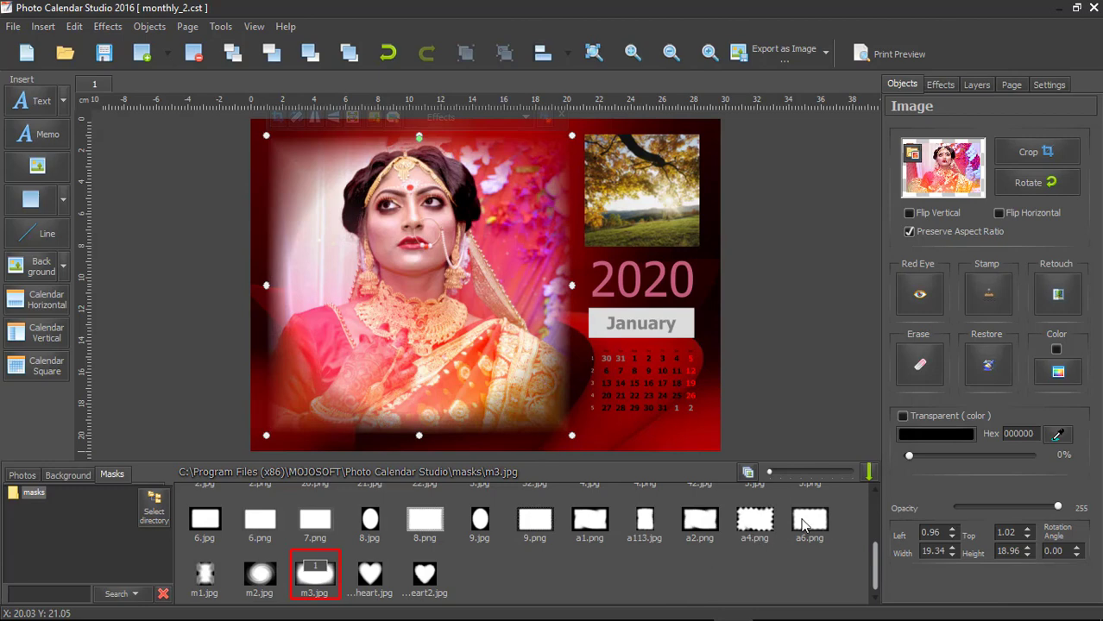
left_click(803, 522)
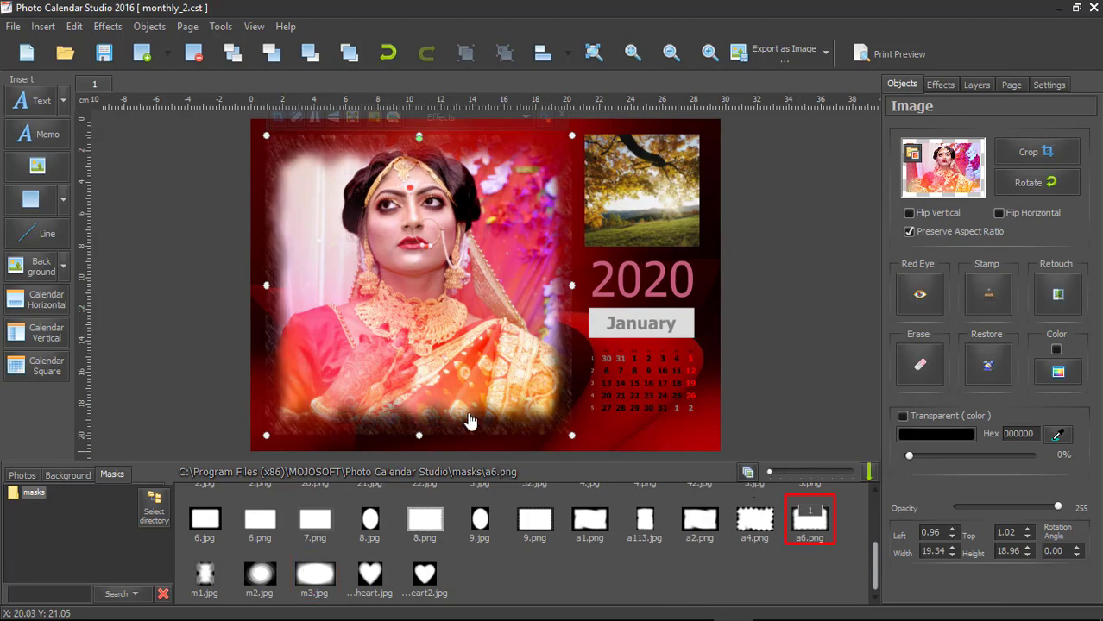
Step: Replace the small top-right landscape photo with hand-3952383_1280 from Desktop > Wedding Images
left_click(783, 312)
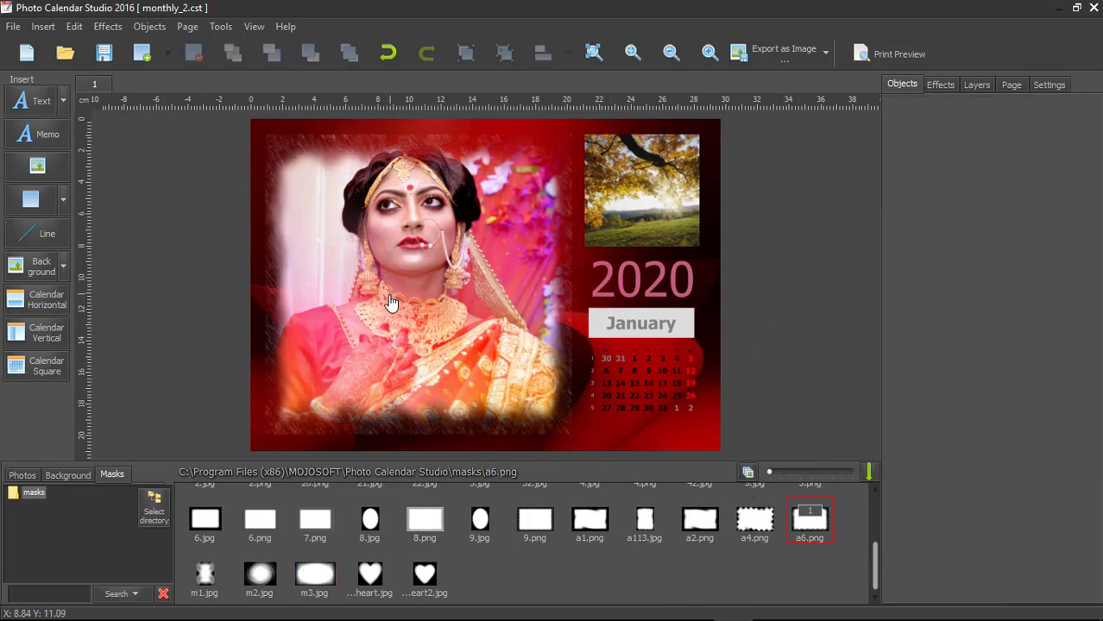
left_click(625, 194)
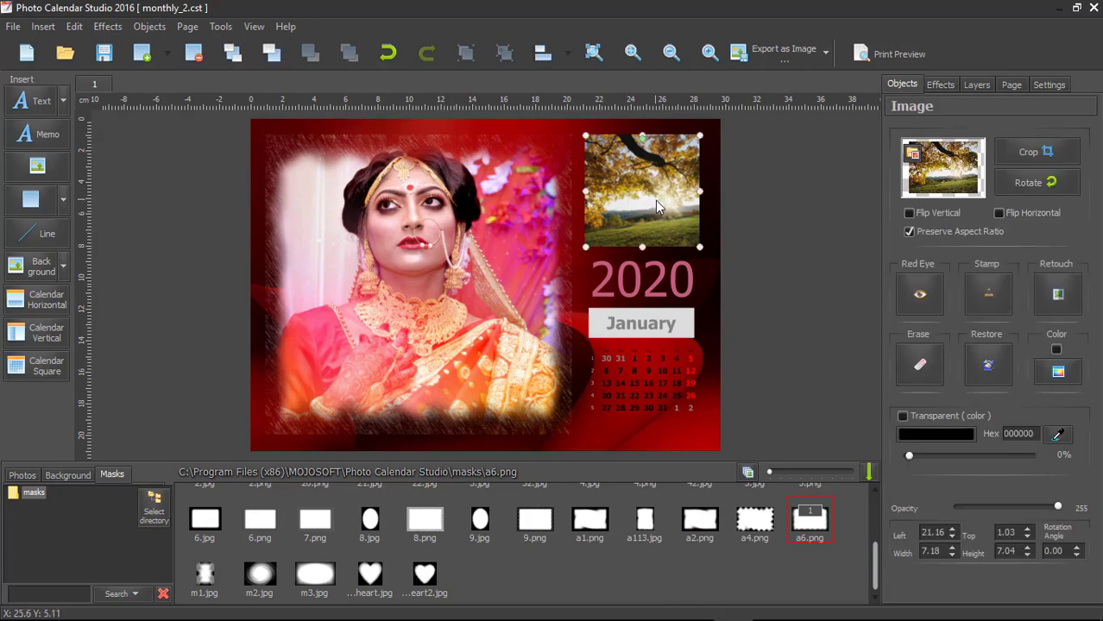
left_click(913, 155)
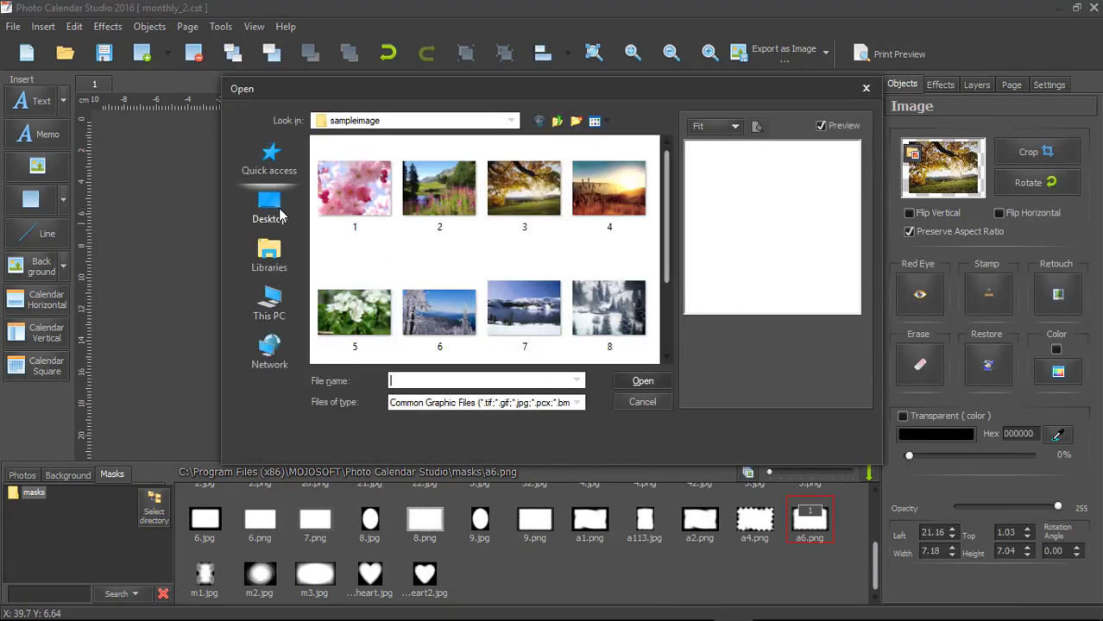
left_click(271, 212)
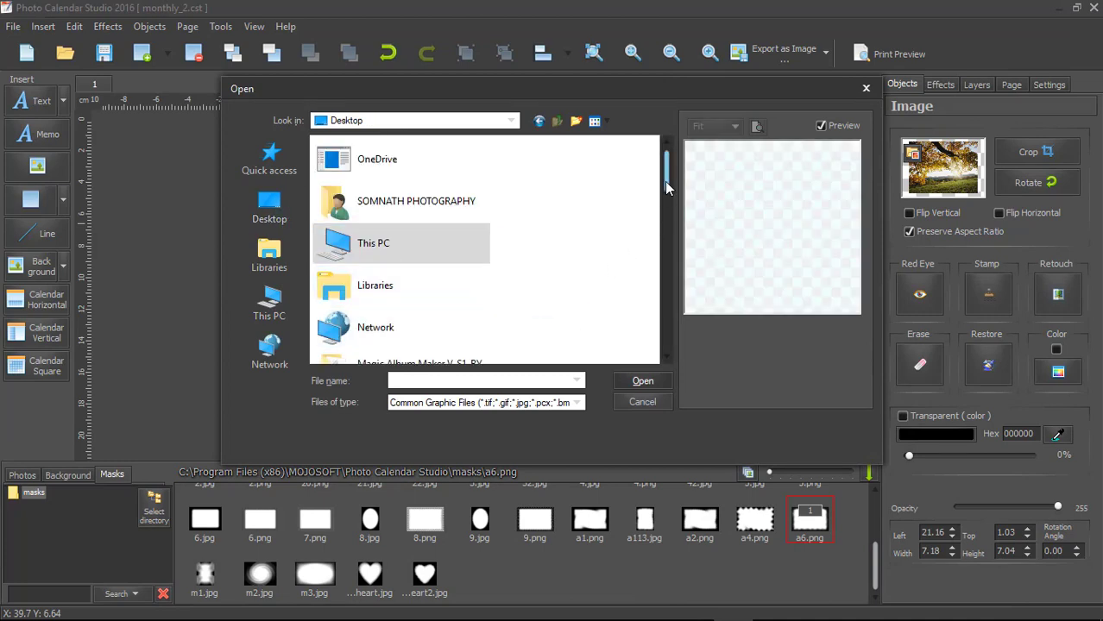
left_click_drag(664, 186, 665, 214)
scroll(448, 319, "down", 1)
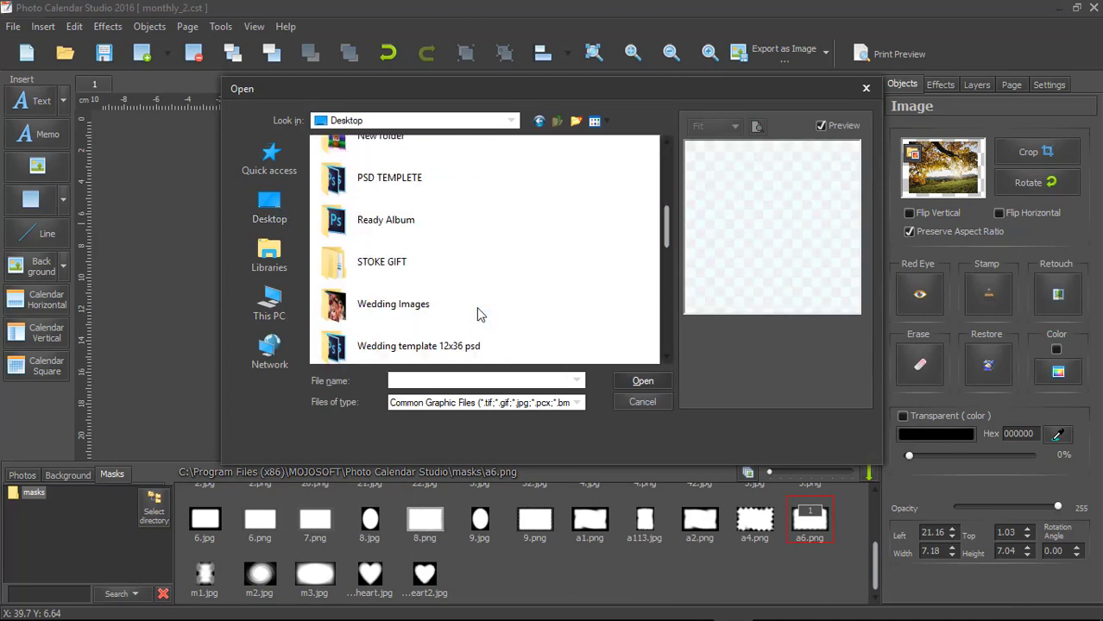
double_click(402, 309)
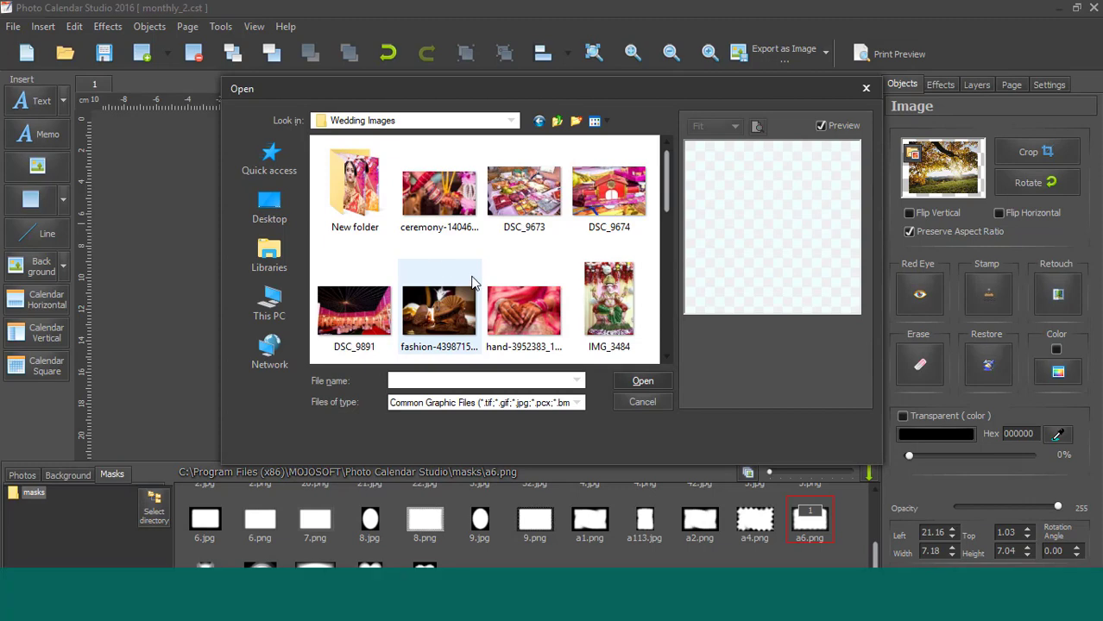
left_click(518, 319)
left_click(639, 382)
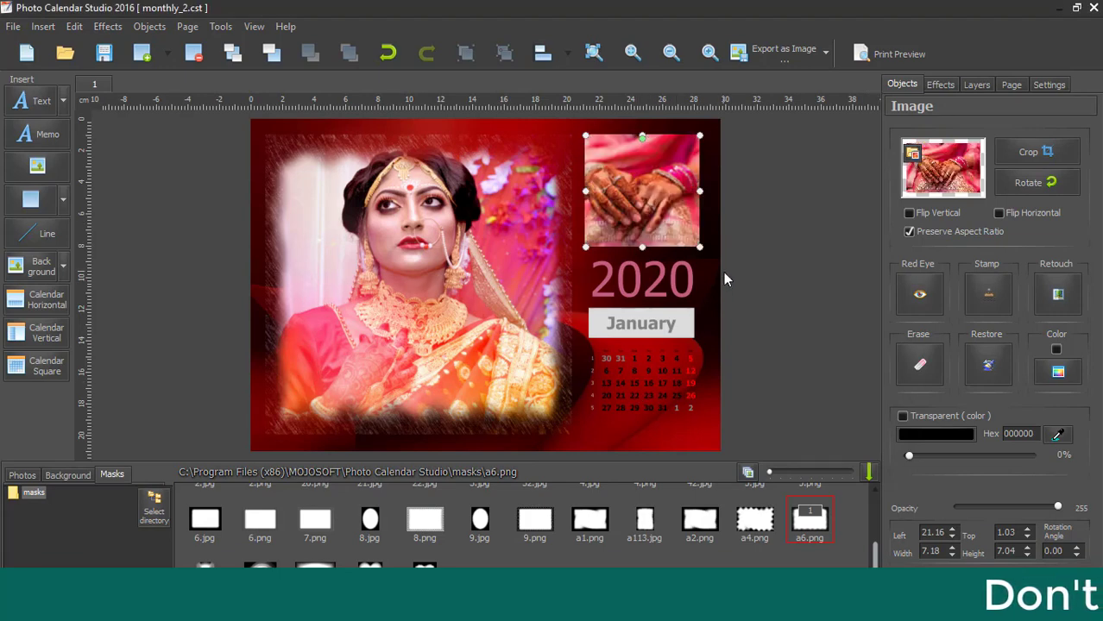
left_click(723, 272)
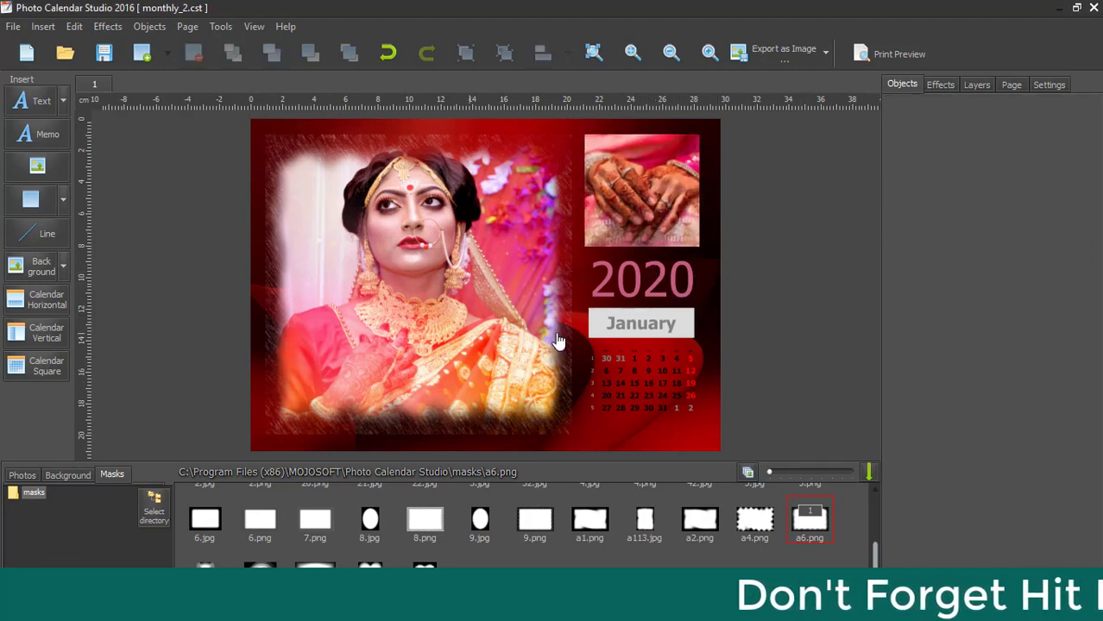
Step: Make the 2020 year text white
left_click(659, 278)
left_click(640, 292)
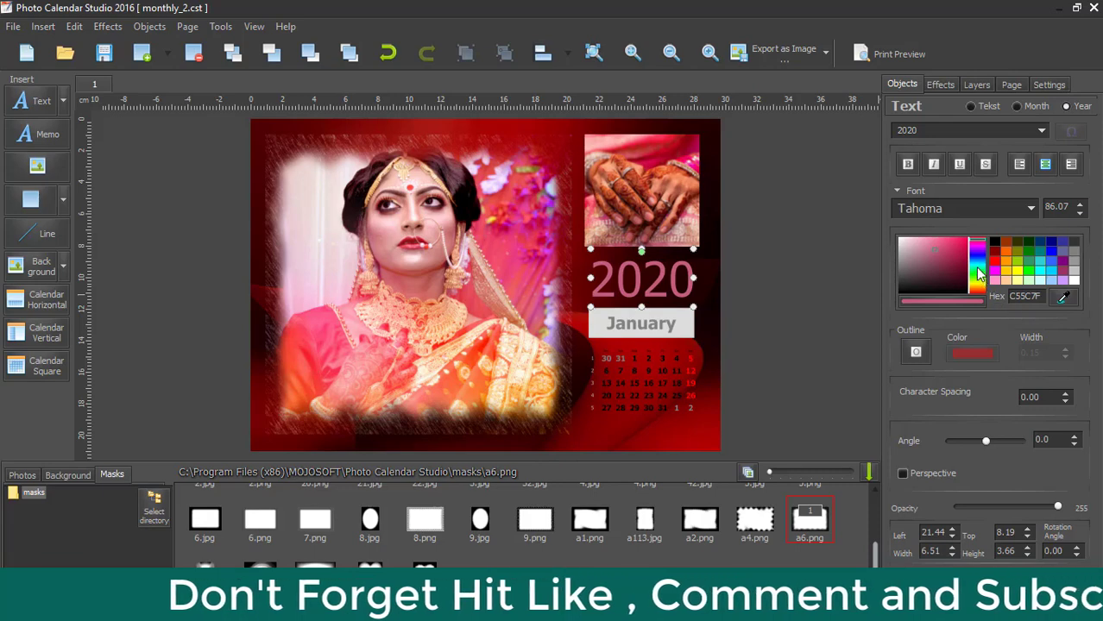
left_click(977, 272)
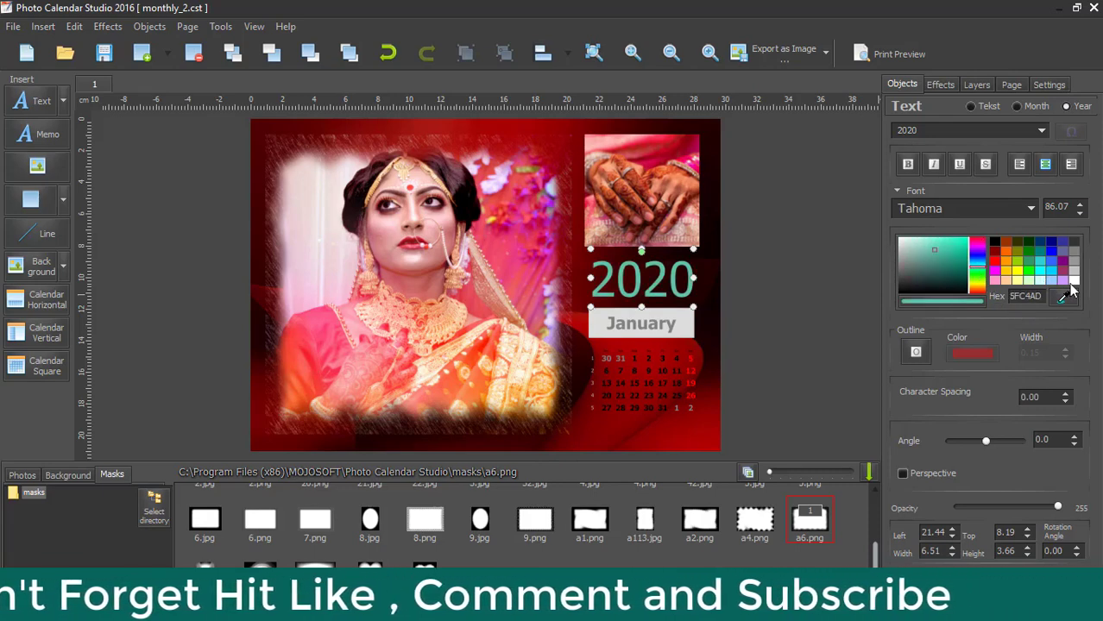
left_click(1073, 281)
Step: Make the January label black on a pink box
left_click(658, 326)
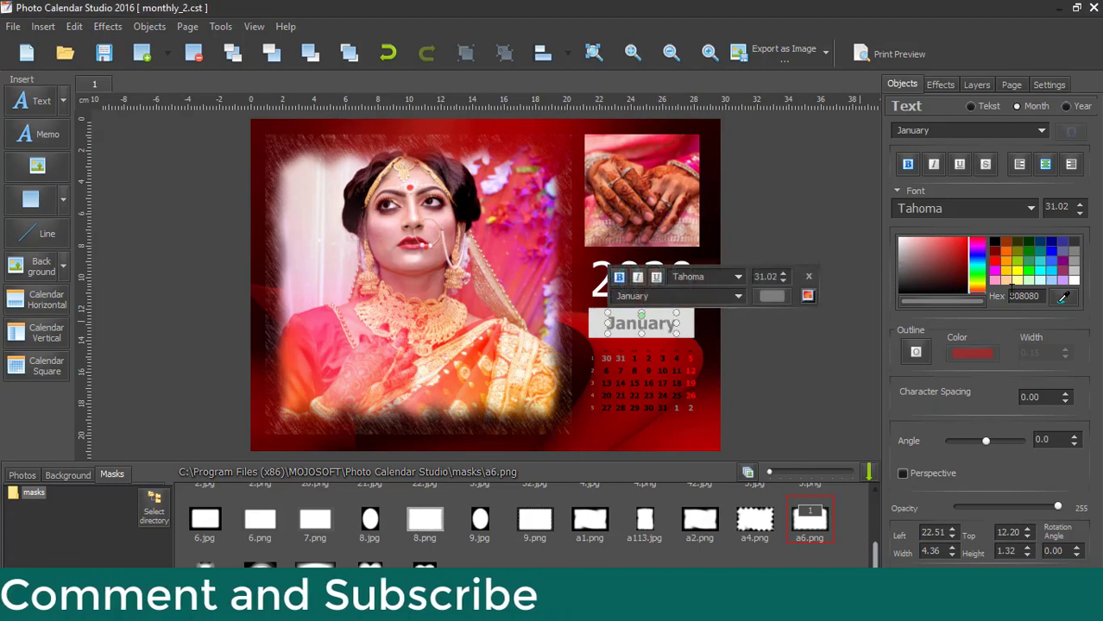
left_click(994, 243)
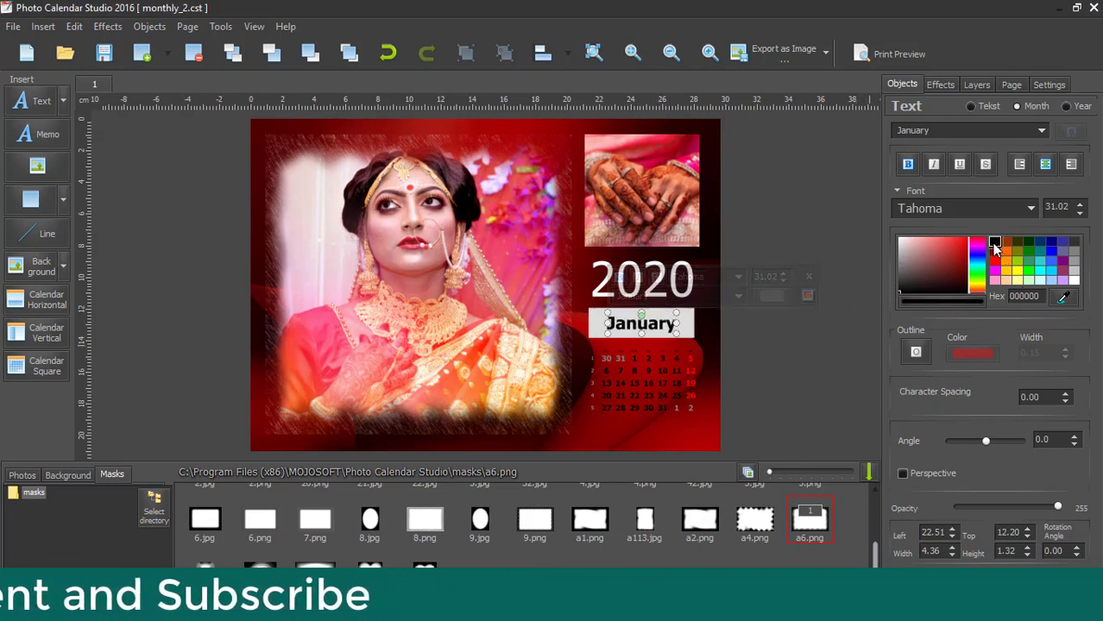
left_click(689, 335)
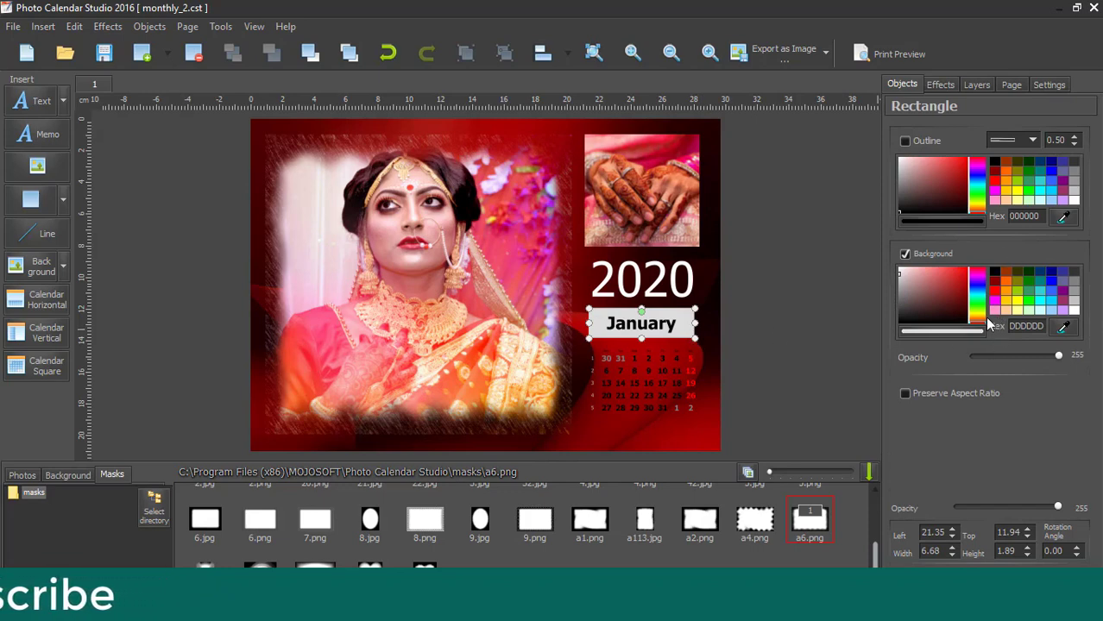
left_click(918, 274)
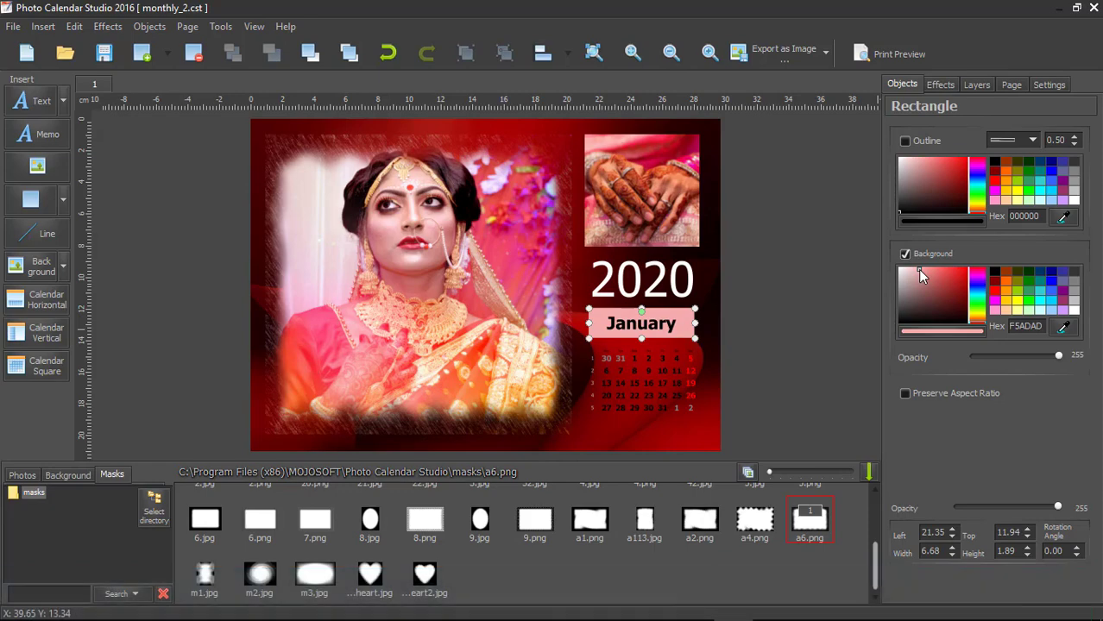
Step: Turn the calendar date grid's numbers white
left_click(636, 386)
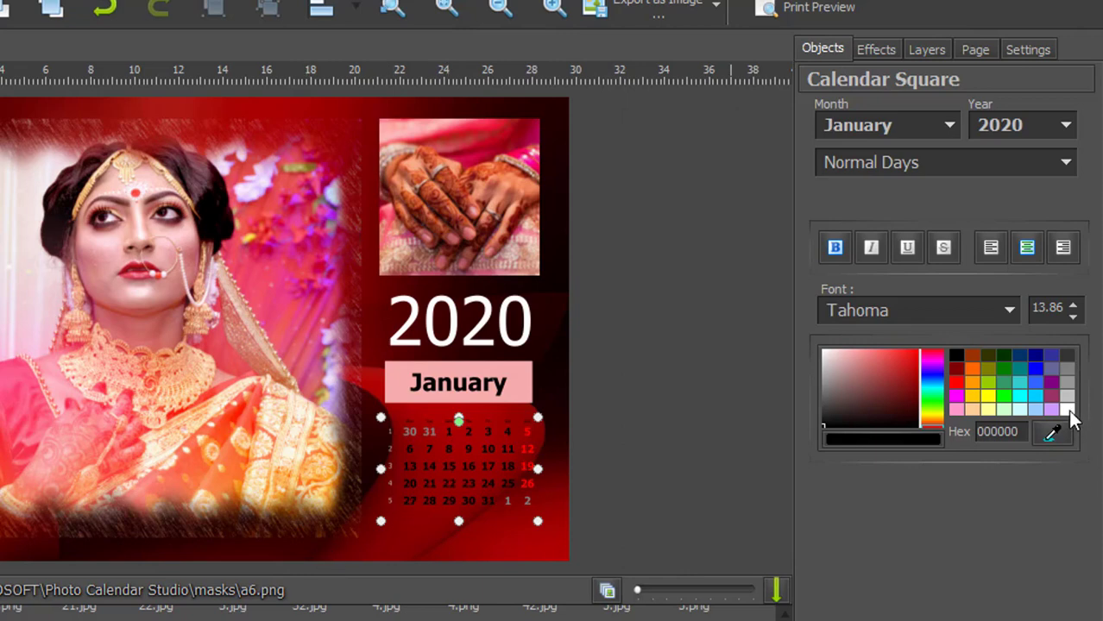
left_click(1068, 409)
left_click(685, 367)
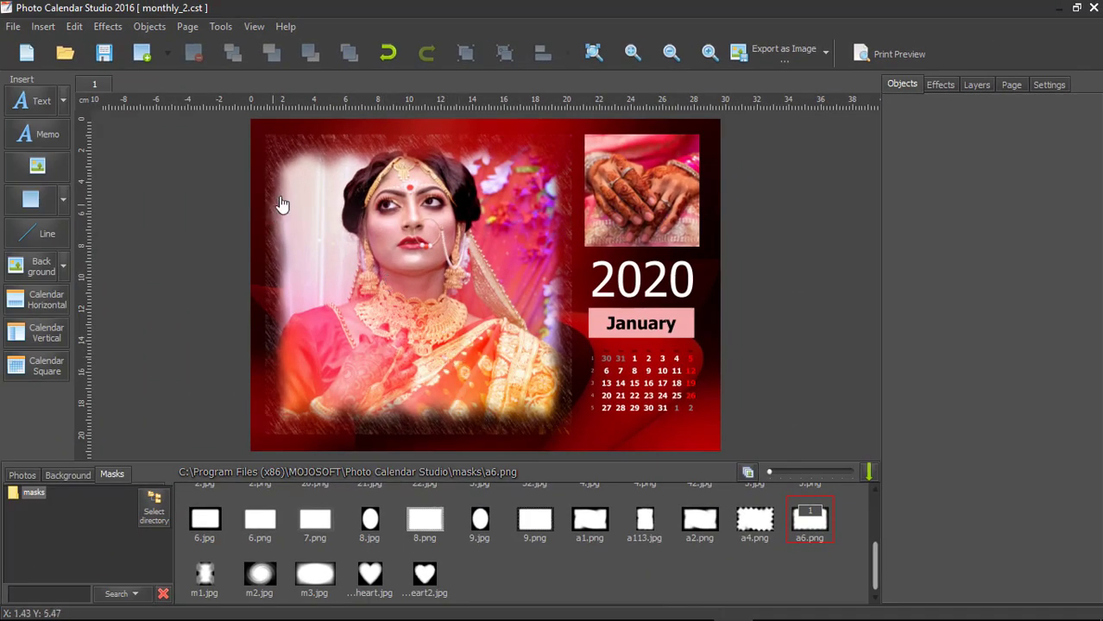
Step: Export the page as a 300 DPI JPEG named Jan 2020 on the Desktop
left_click(13, 27)
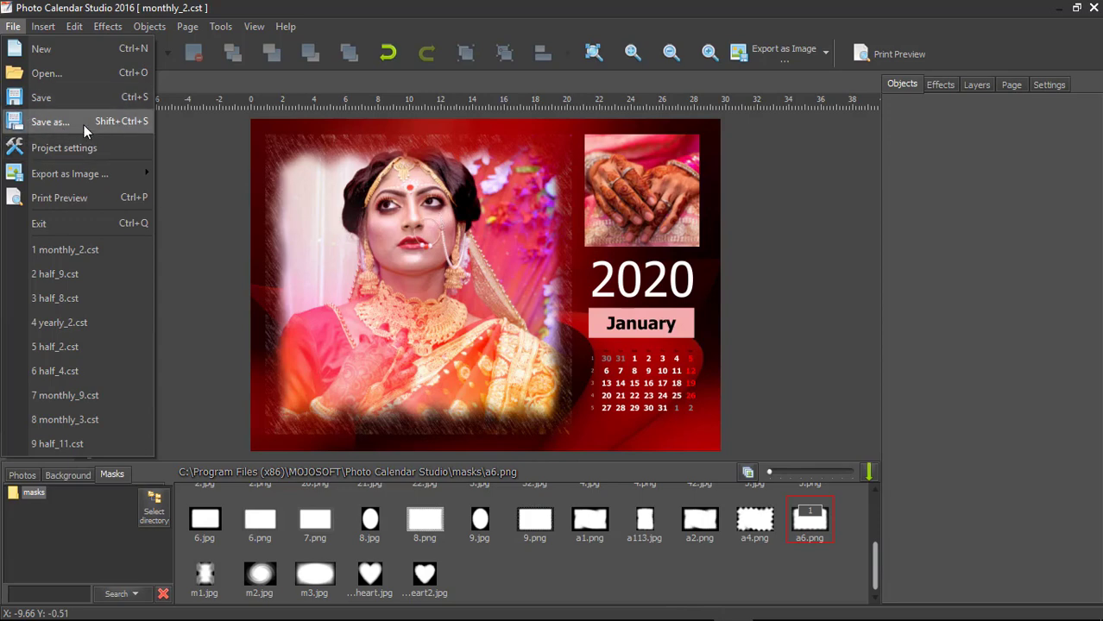
mouse_move(65, 173)
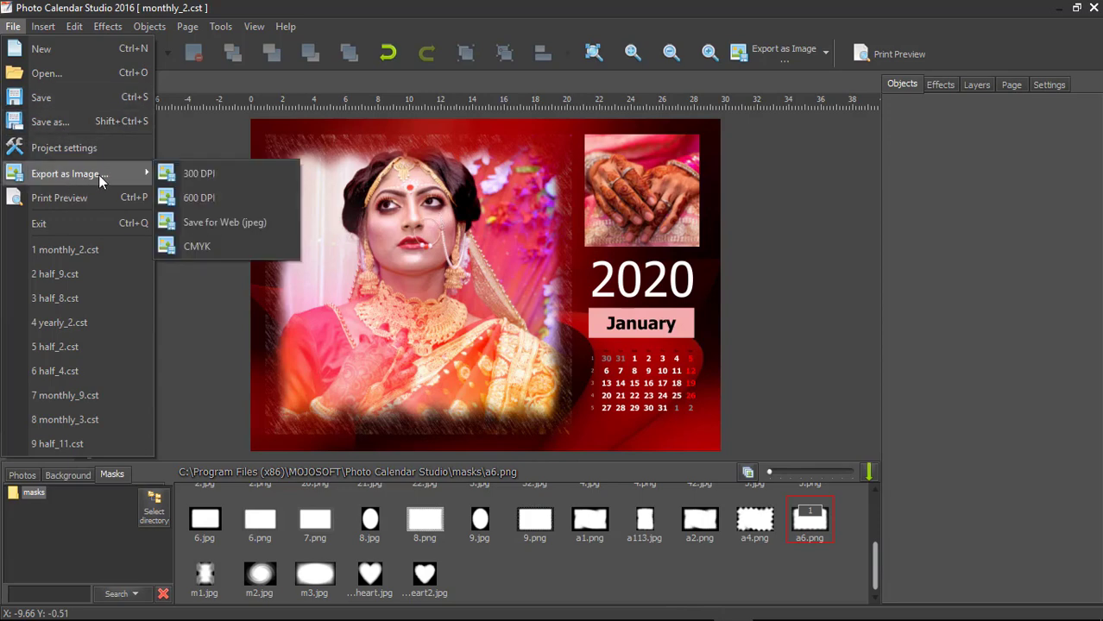
left_click(202, 177)
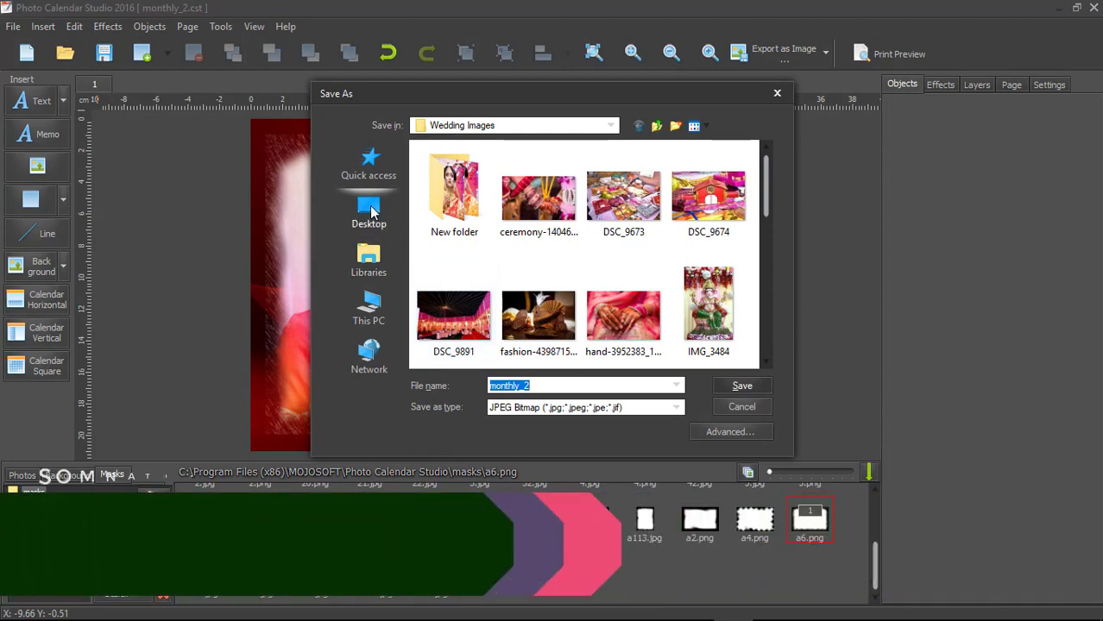
left_click(368, 212)
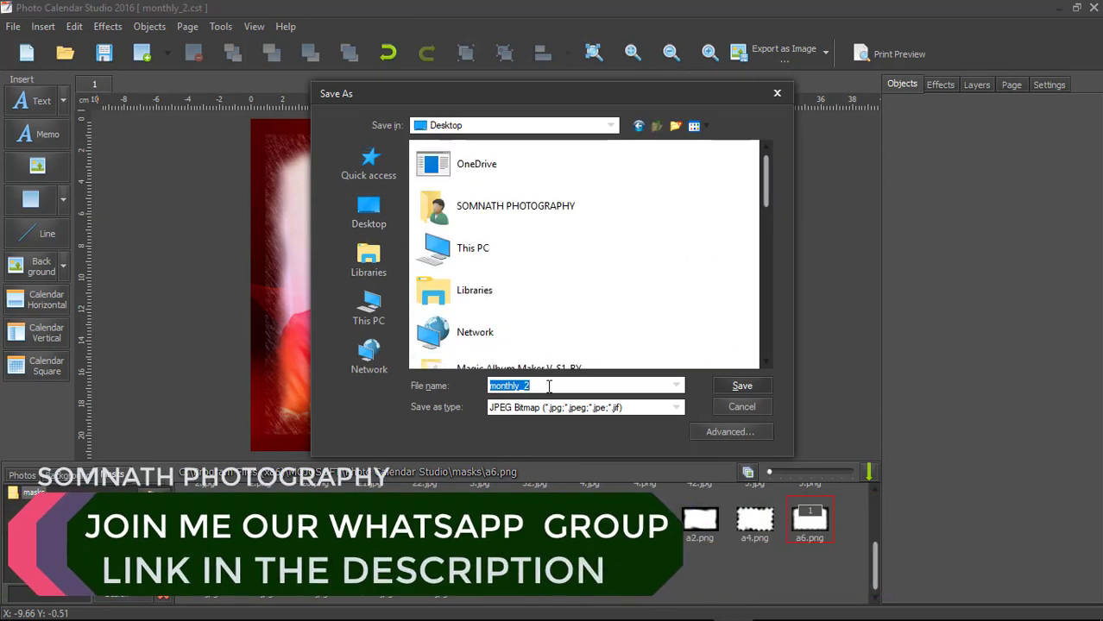
type("Ja")
type("n 2020")
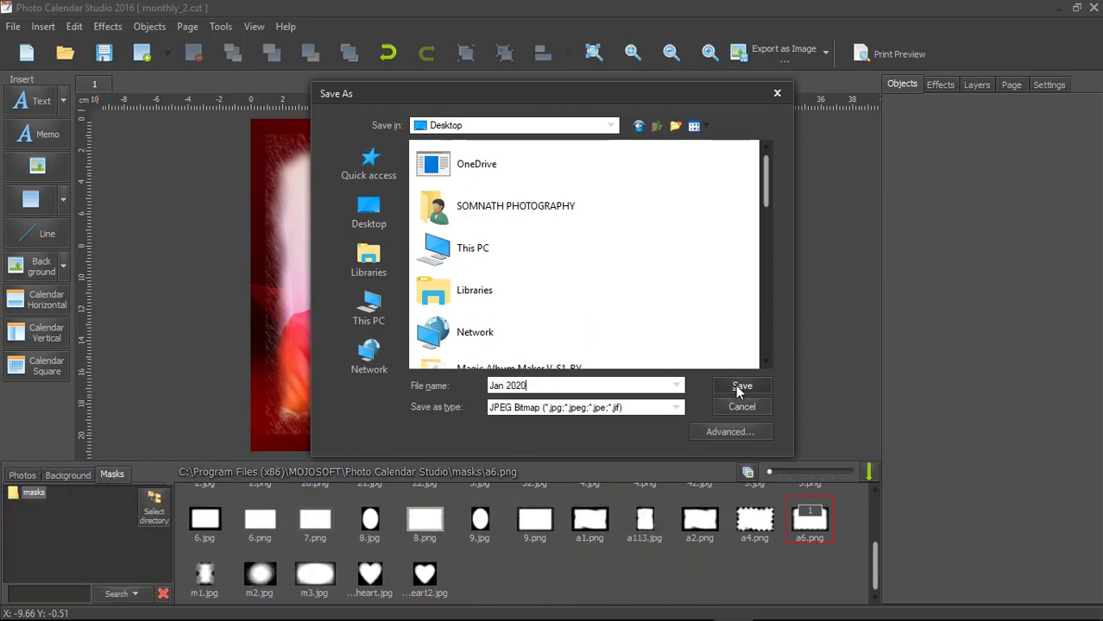
left_click(739, 389)
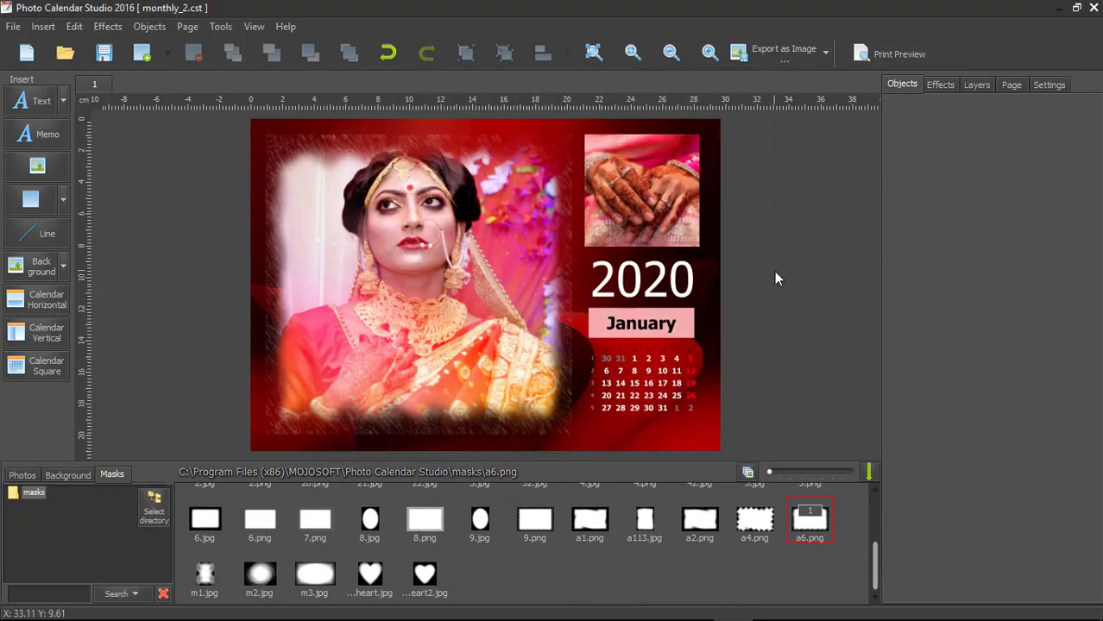
Step: Minimize the editor and zoom in and out on the exported Jan 2020 calendar in Picasa
left_click(1059, 11)
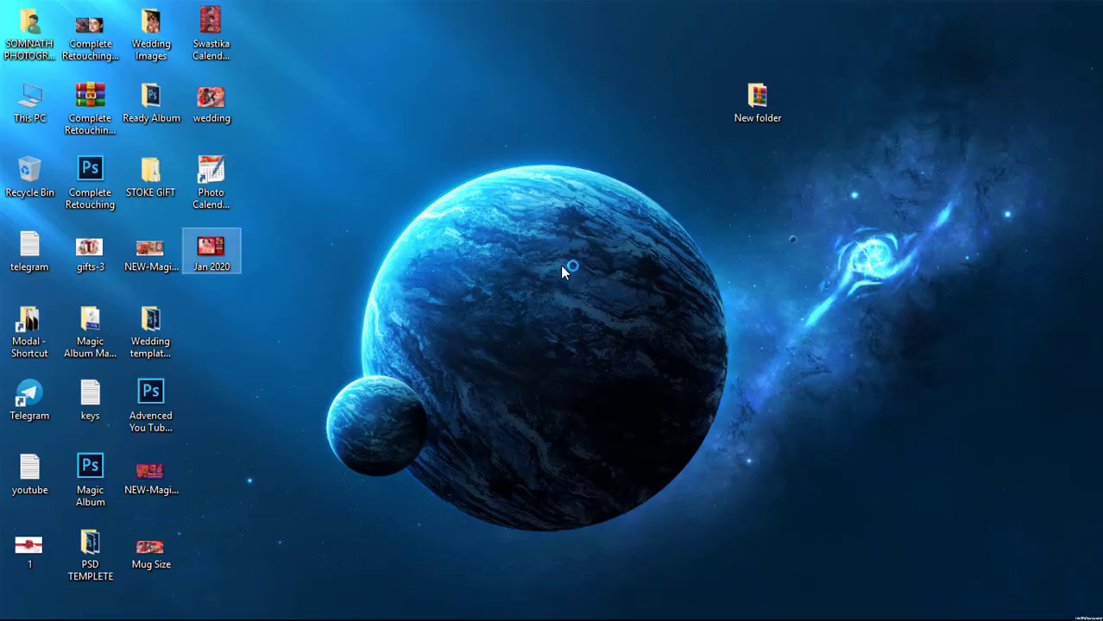
scroll(595, 305, "up", 3)
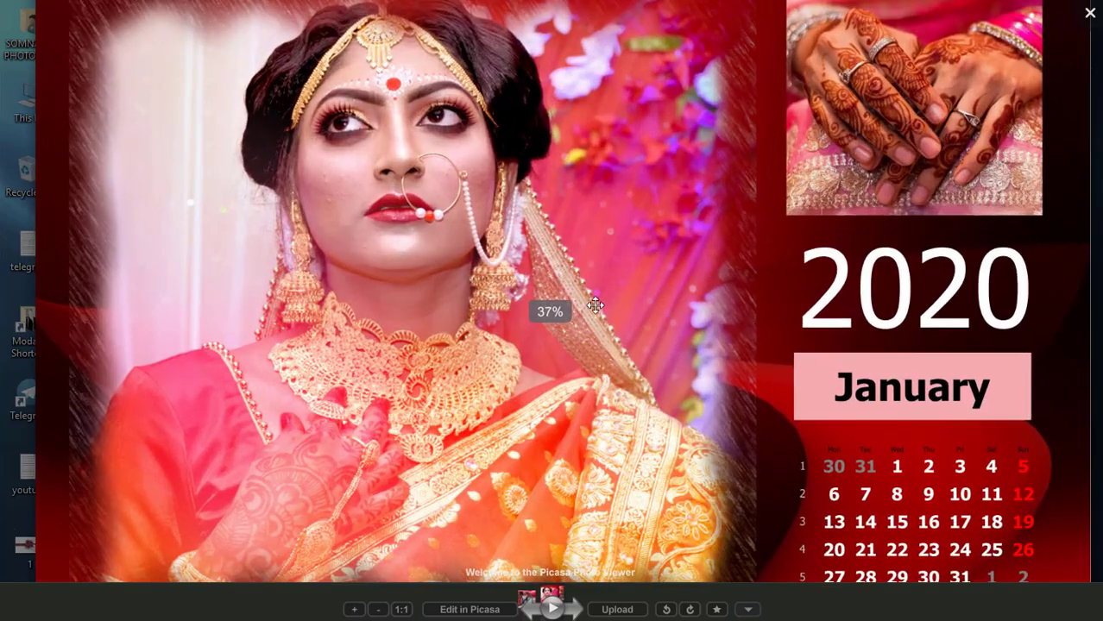
scroll(596, 305, "up", 2)
scroll(728, 283, "down", 2)
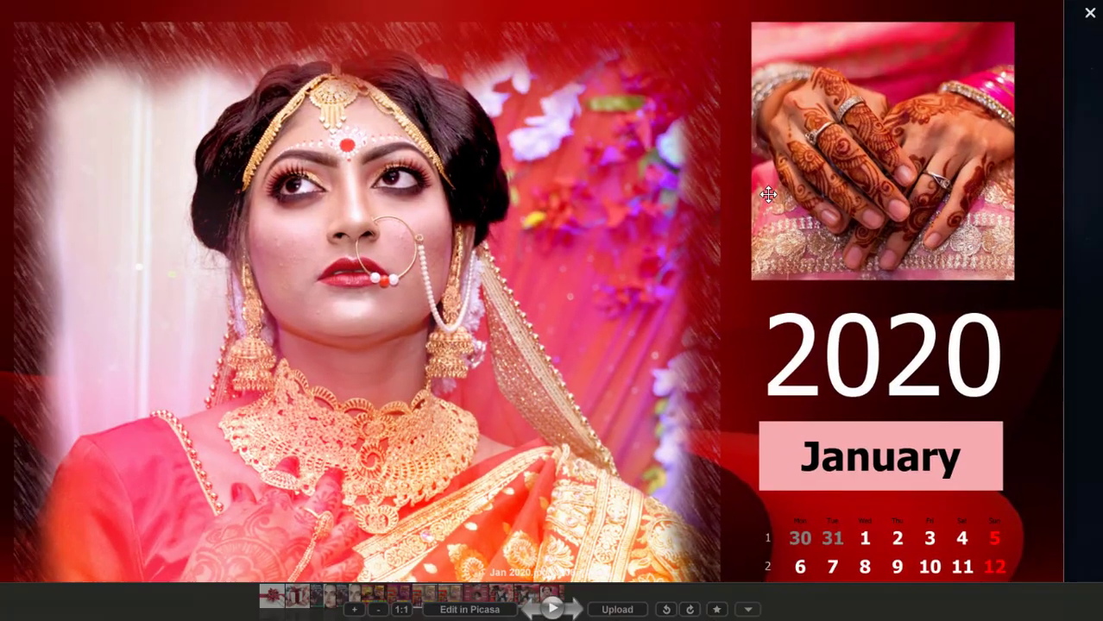
scroll(768, 194, "down", 1)
scroll(756, 377, "up", 2)
scroll(823, 271, "up", 2)
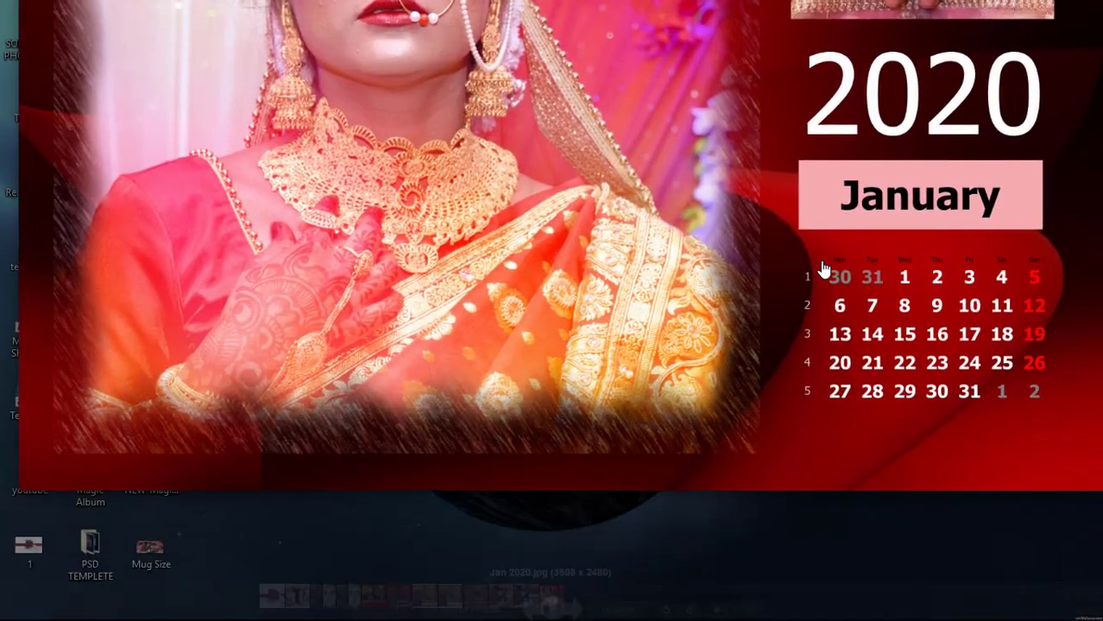
scroll(822, 270, "down", 1)
scroll(820, 418, "up", 1)
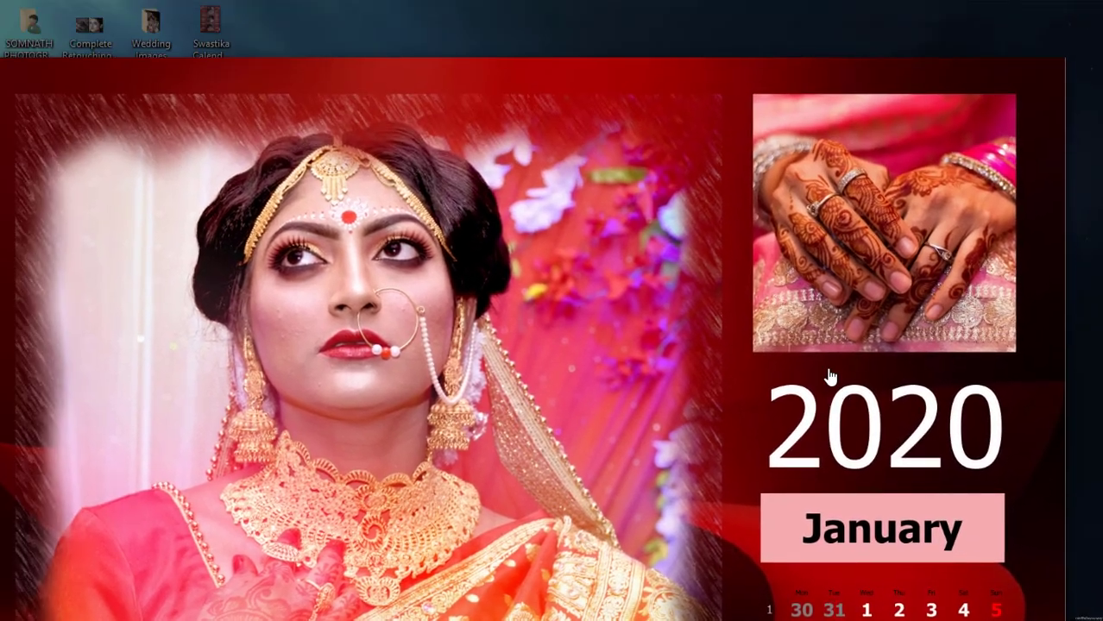
scroll(829, 377, "down", 1)
scroll(768, 291, "down", 2)
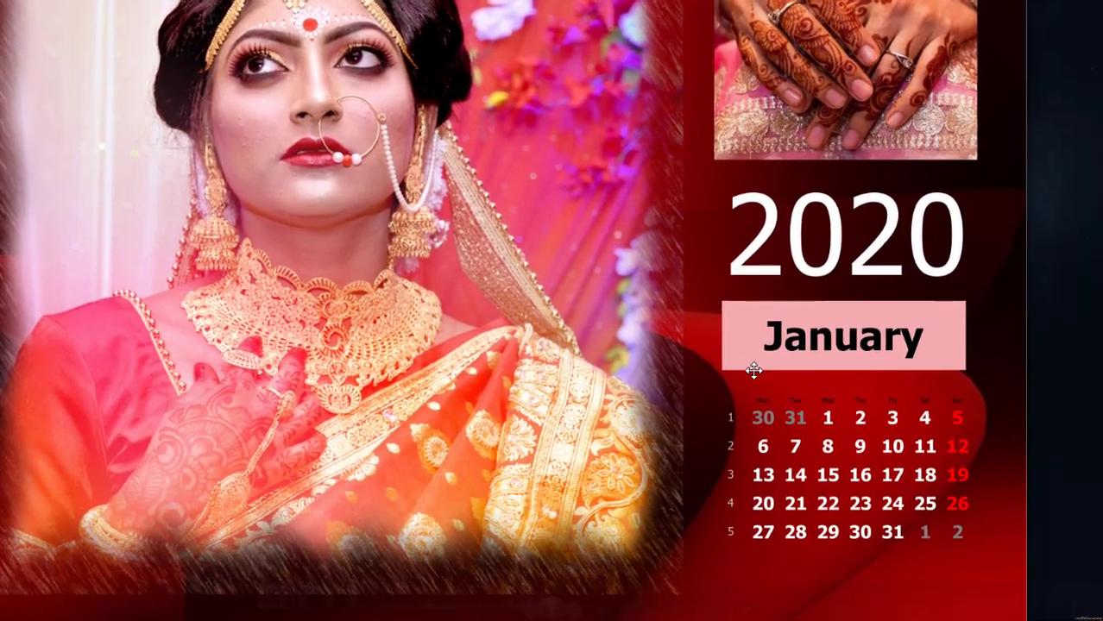
Step: Pan the zoomed calendar image to check the layout, adjusting the zoom again
mouse_move(735, 202)
left_mouse_down()
mouse_move(827, 352)
mouse_move(738, 250)
left_mouse_up()
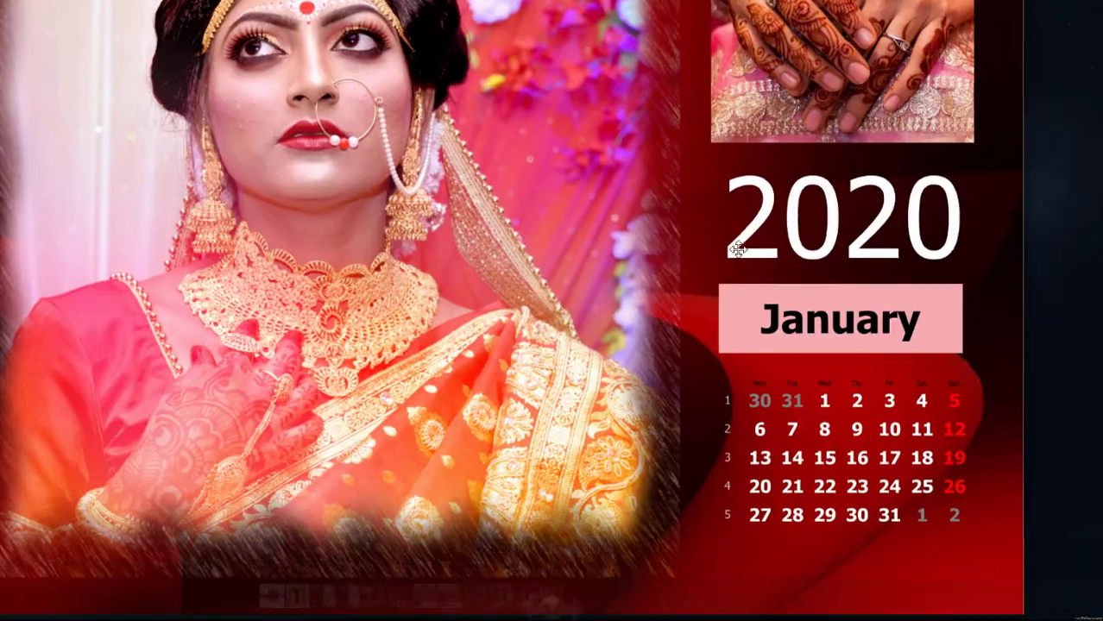
scroll(822, 323, "down", 1)
scroll(782, 335, "up", 2)
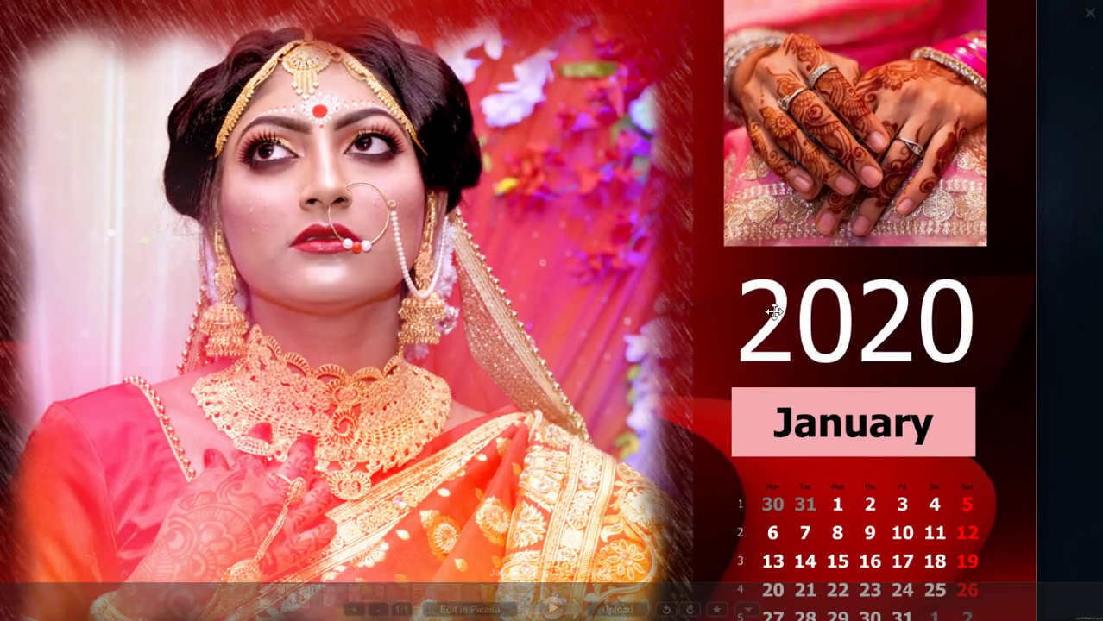
scroll(750, 345, "down", 1)
scroll(759, 363, "up", 1)
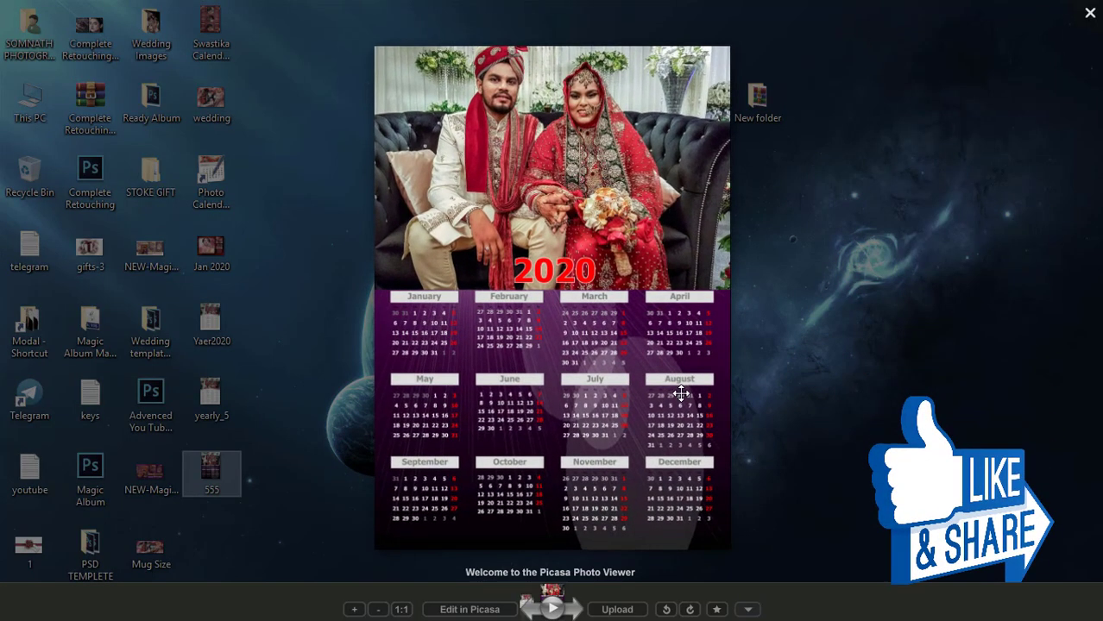
Step: Browse the other calendar images, Yaer2020.jpg and wedding.jpg, ending on Mug Size.jpg
key("Right")
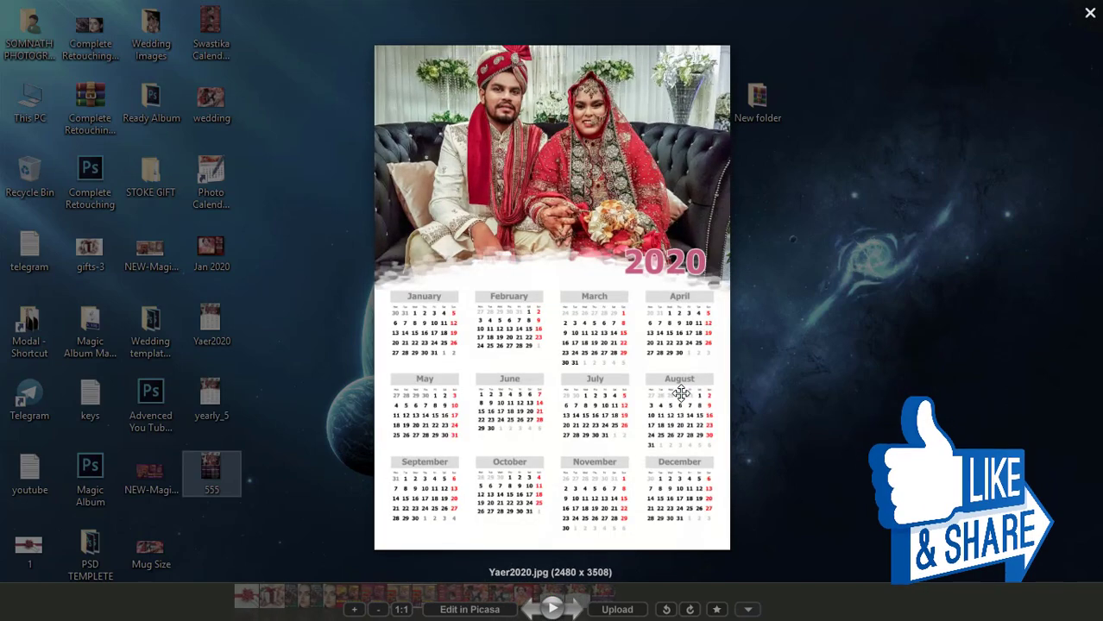
key("Left")
key("Left")
key("Left")
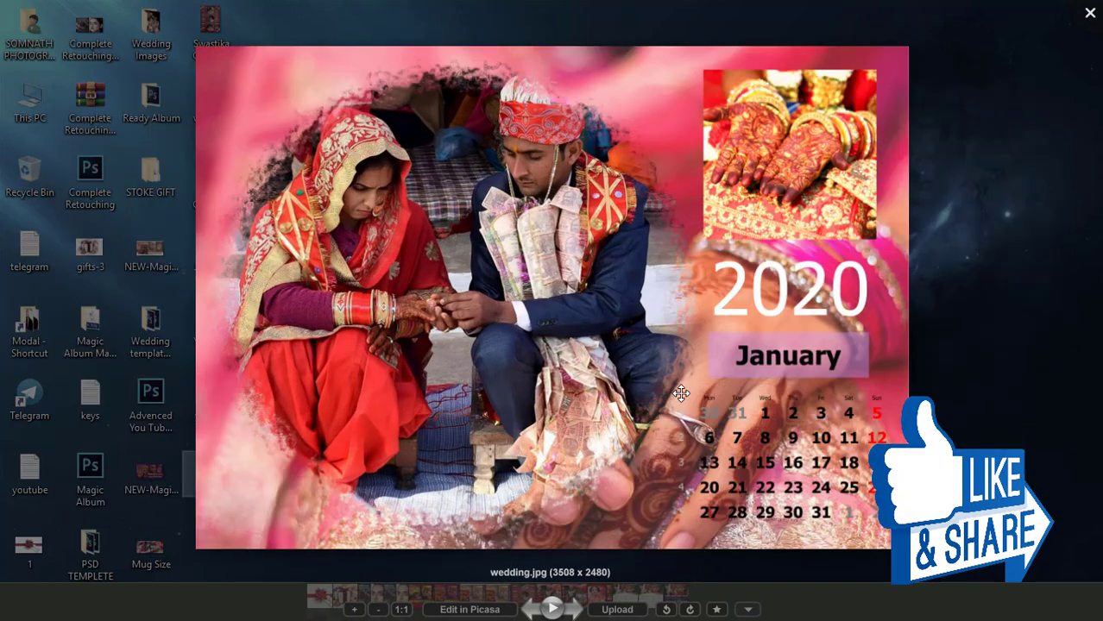
key("Left")
key("Left")
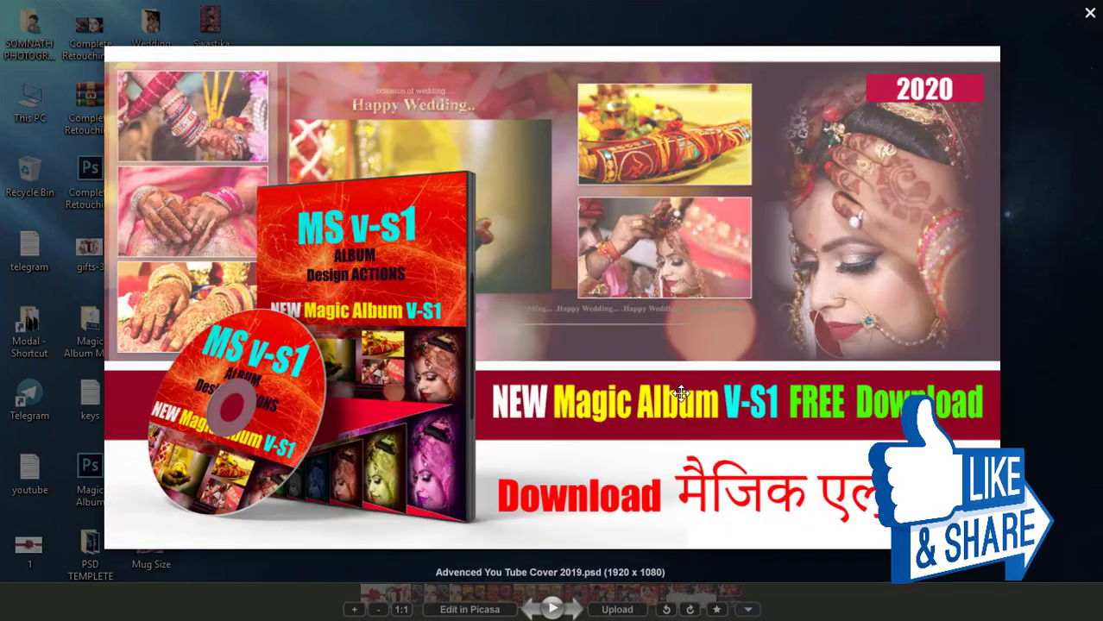
key("Right")
key("Right")
key("Right")
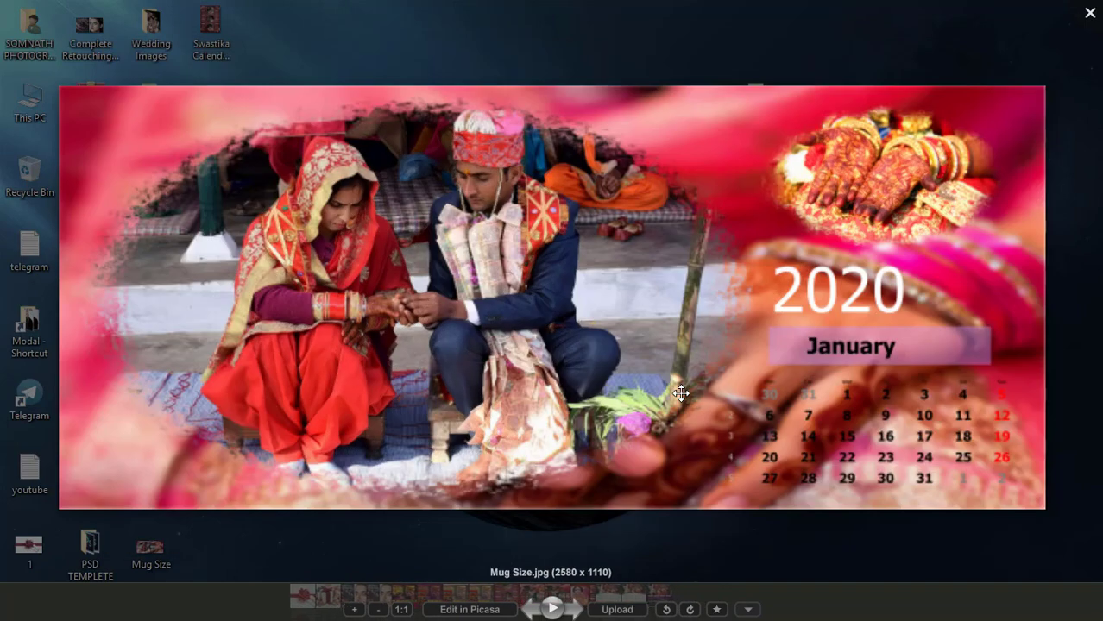
left_click(1089, 15)
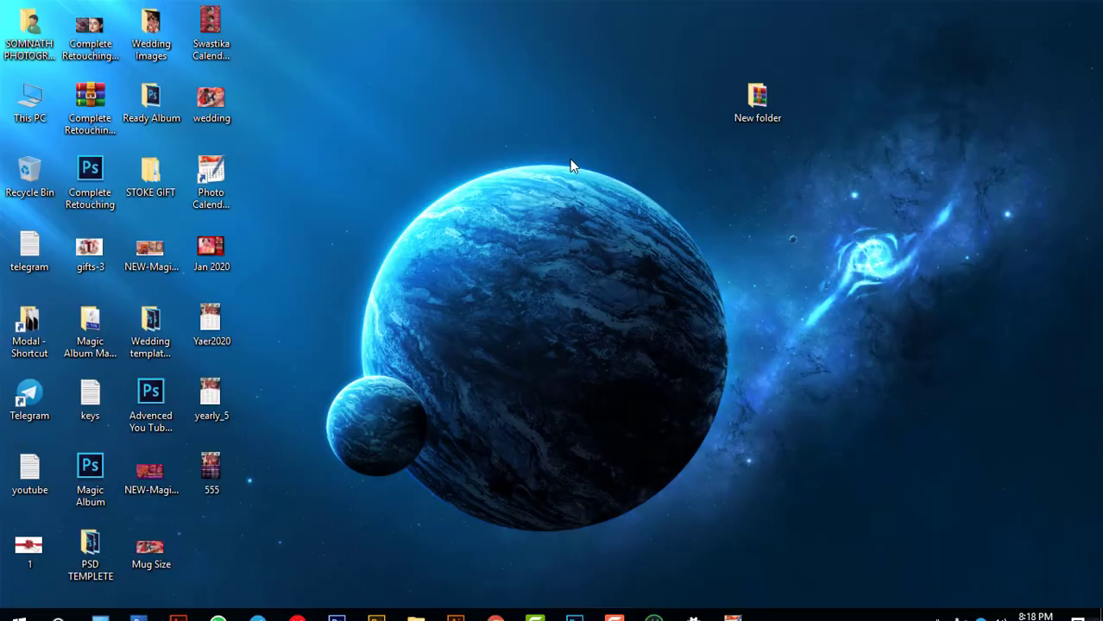
right_click(515, 77)
left_click(541, 128)
right_click(438, 102)
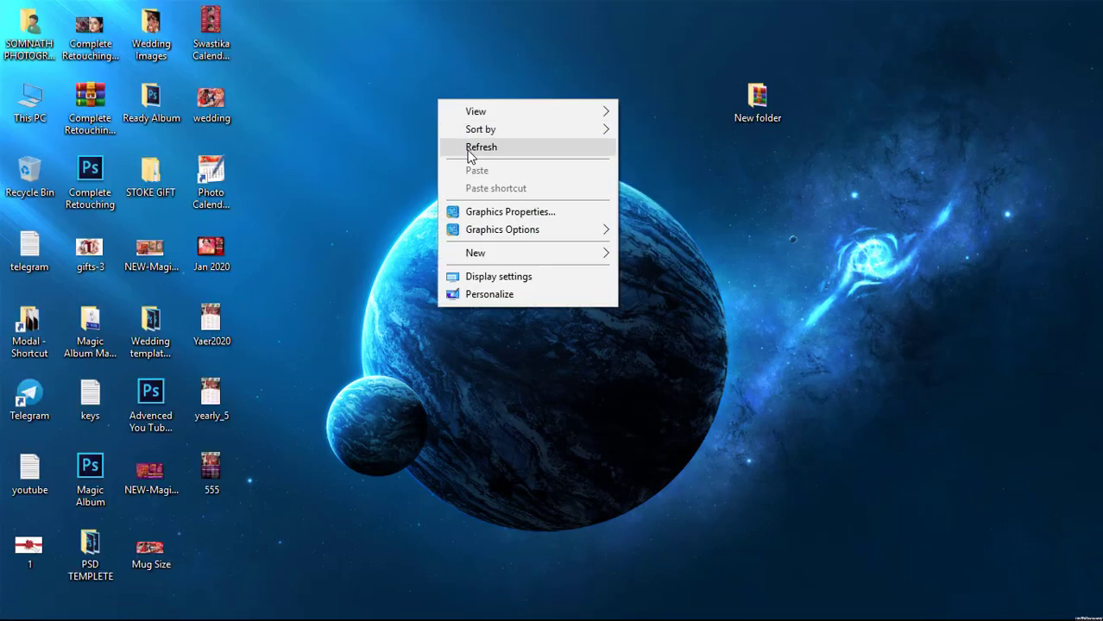
left_click(466, 151)
right_click(429, 105)
left_click(449, 152)
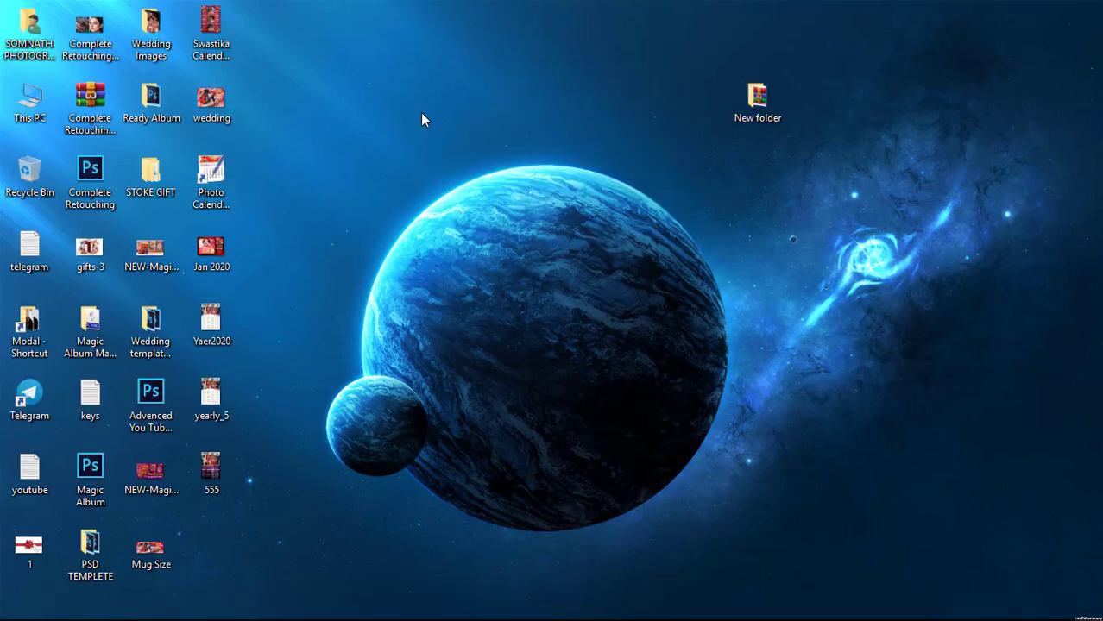
right_click(421, 112)
left_click(440, 159)
right_click(391, 118)
left_click(415, 162)
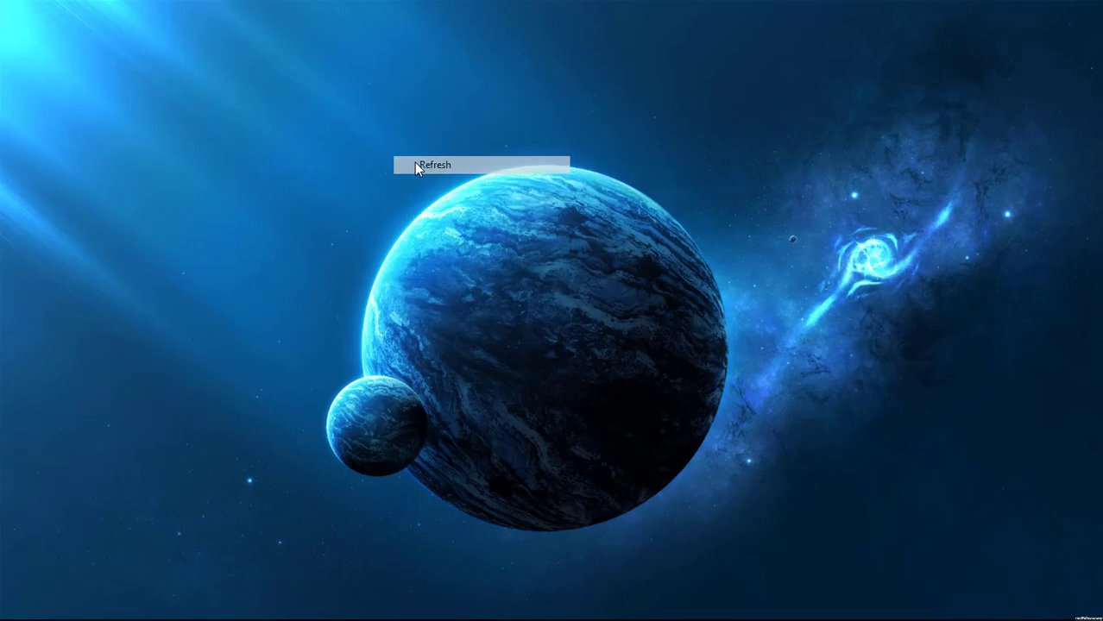
right_click(326, 100)
left_click(364, 152)
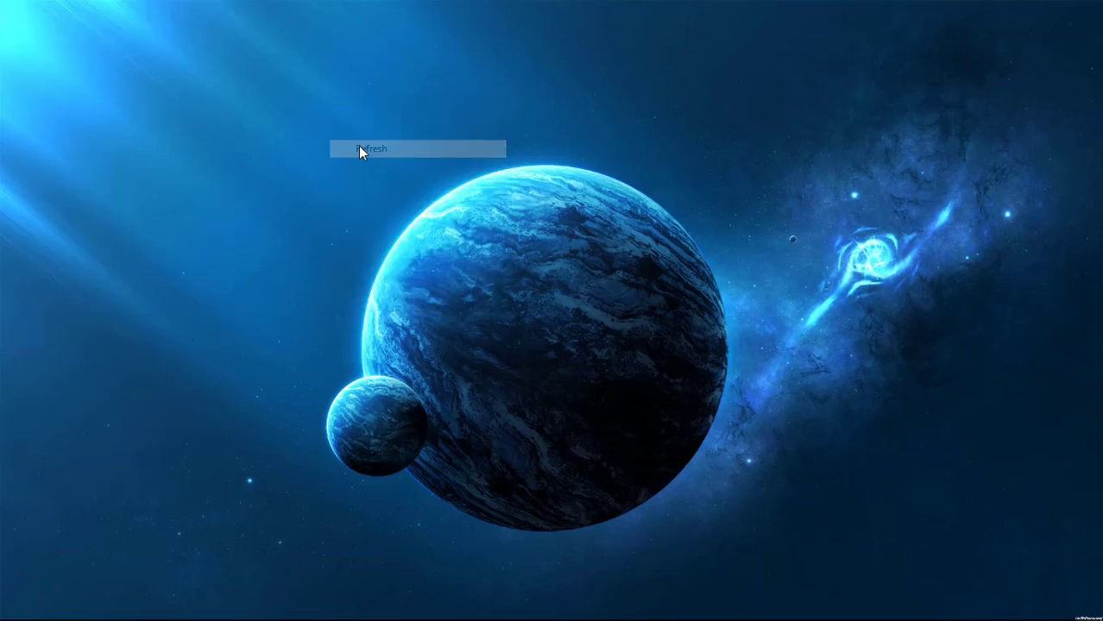
right_click(331, 107)
left_click(361, 157)
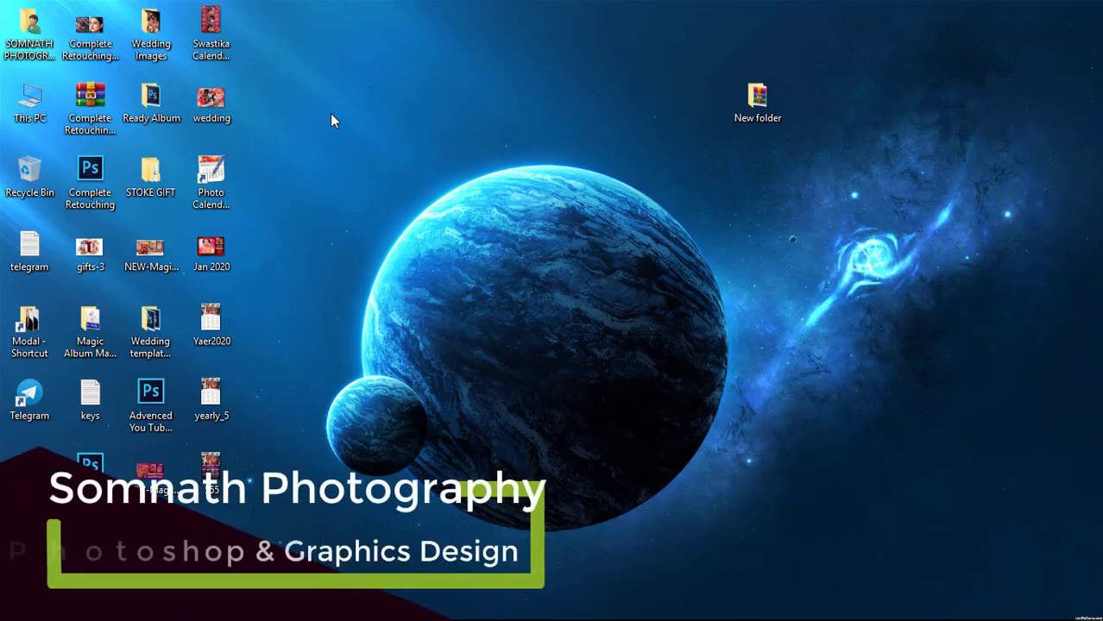
right_click(343, 114)
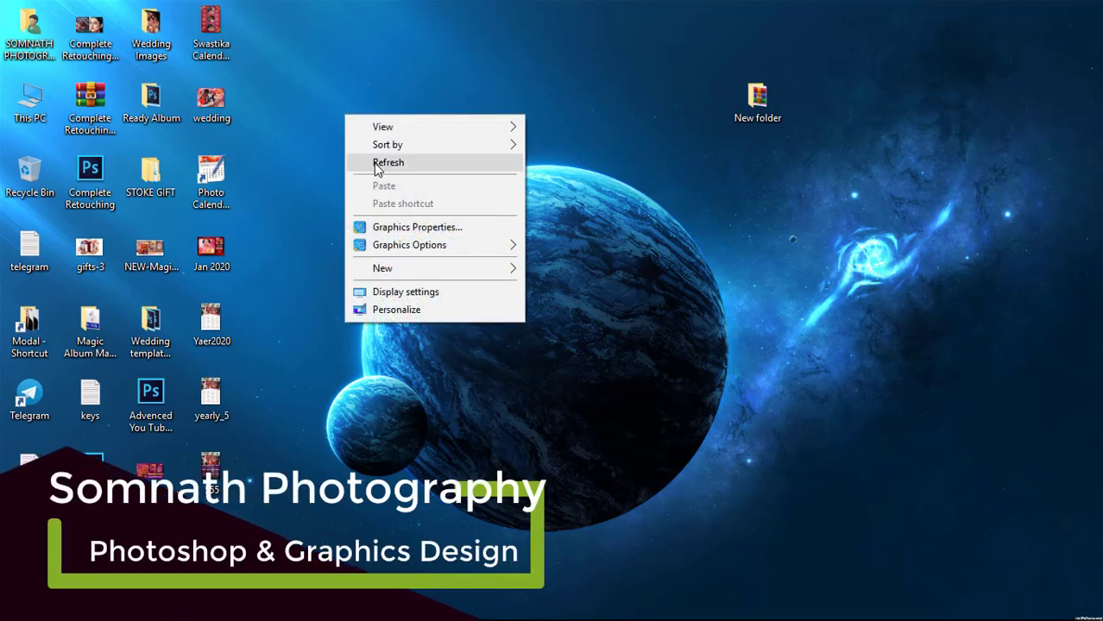
left_click(371, 160)
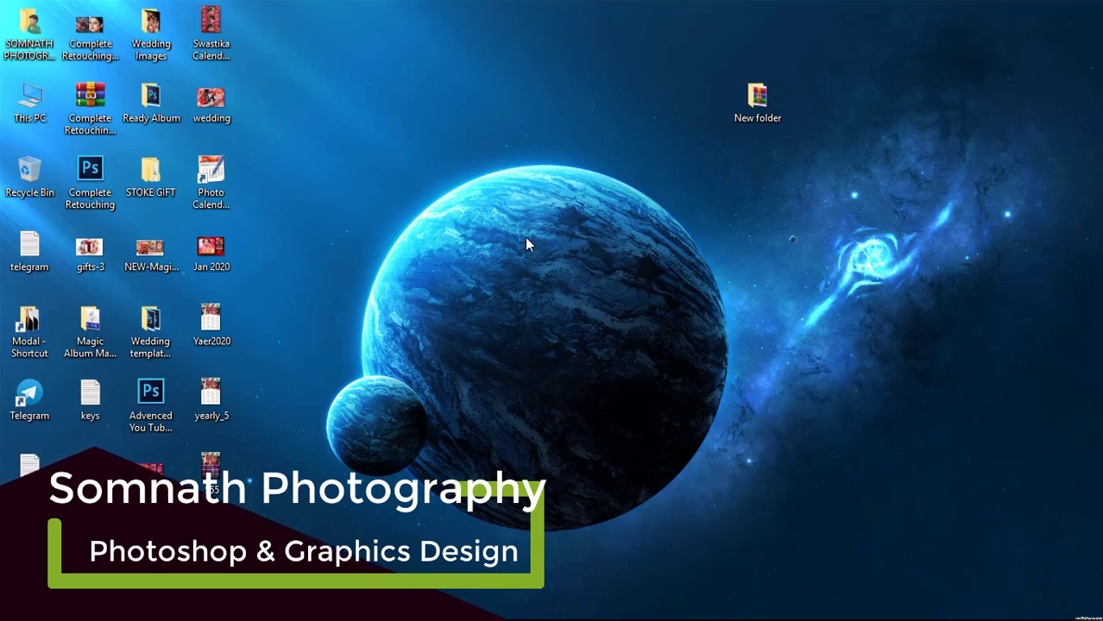